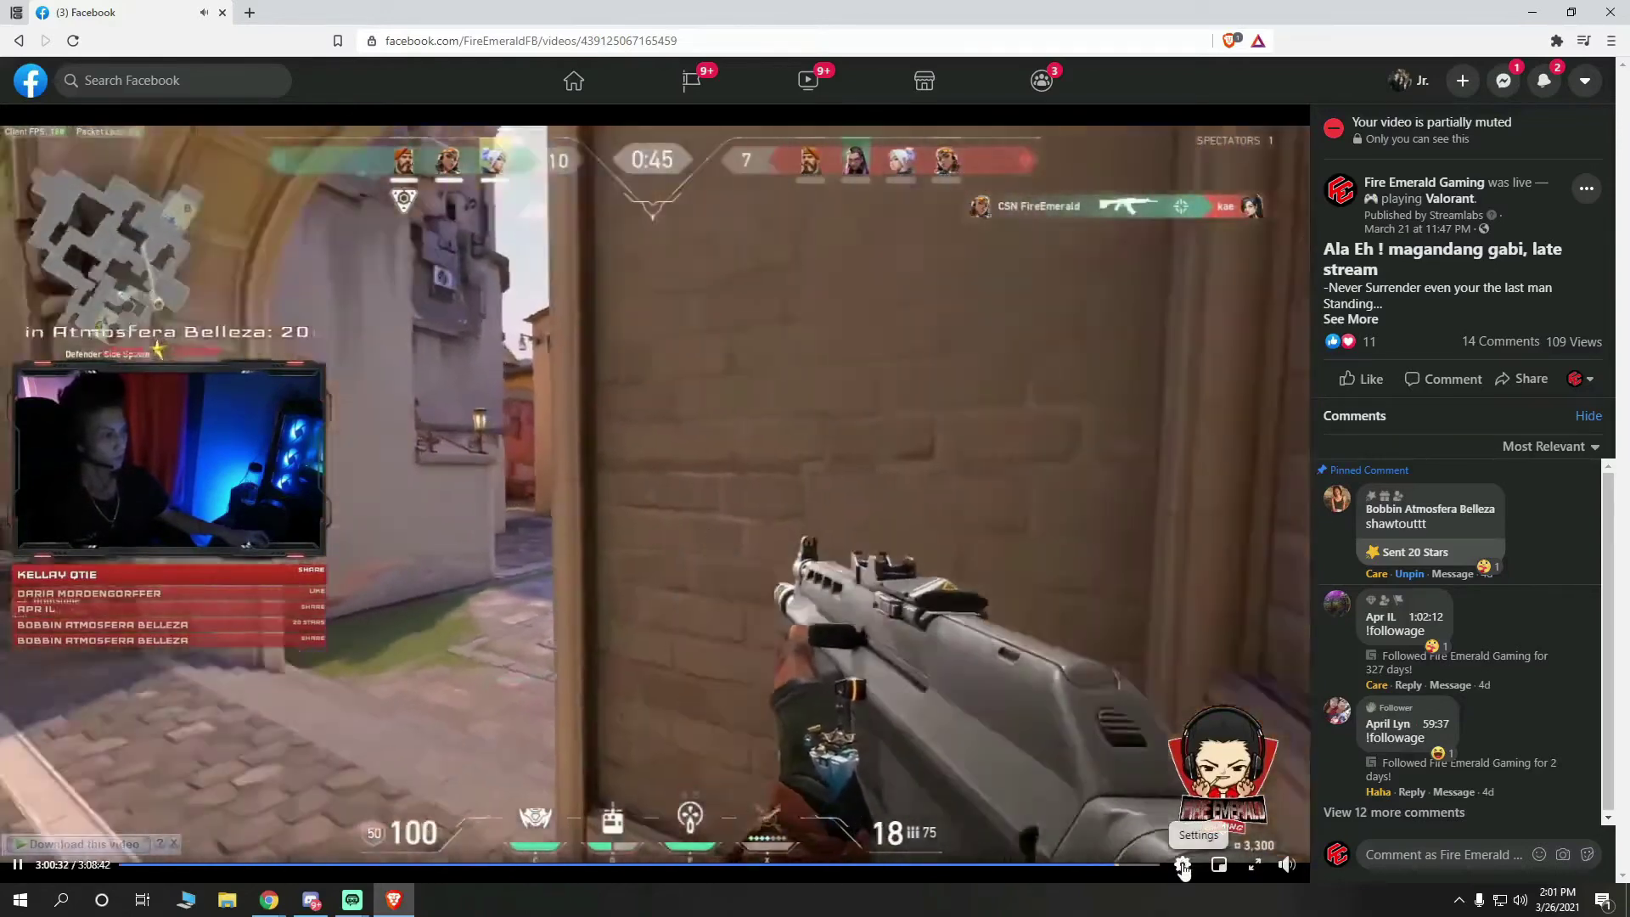
Show the live video's quality options, download it with Internet Download Manager as Facebook_4.mp4, and pause its playback
click(1183, 865)
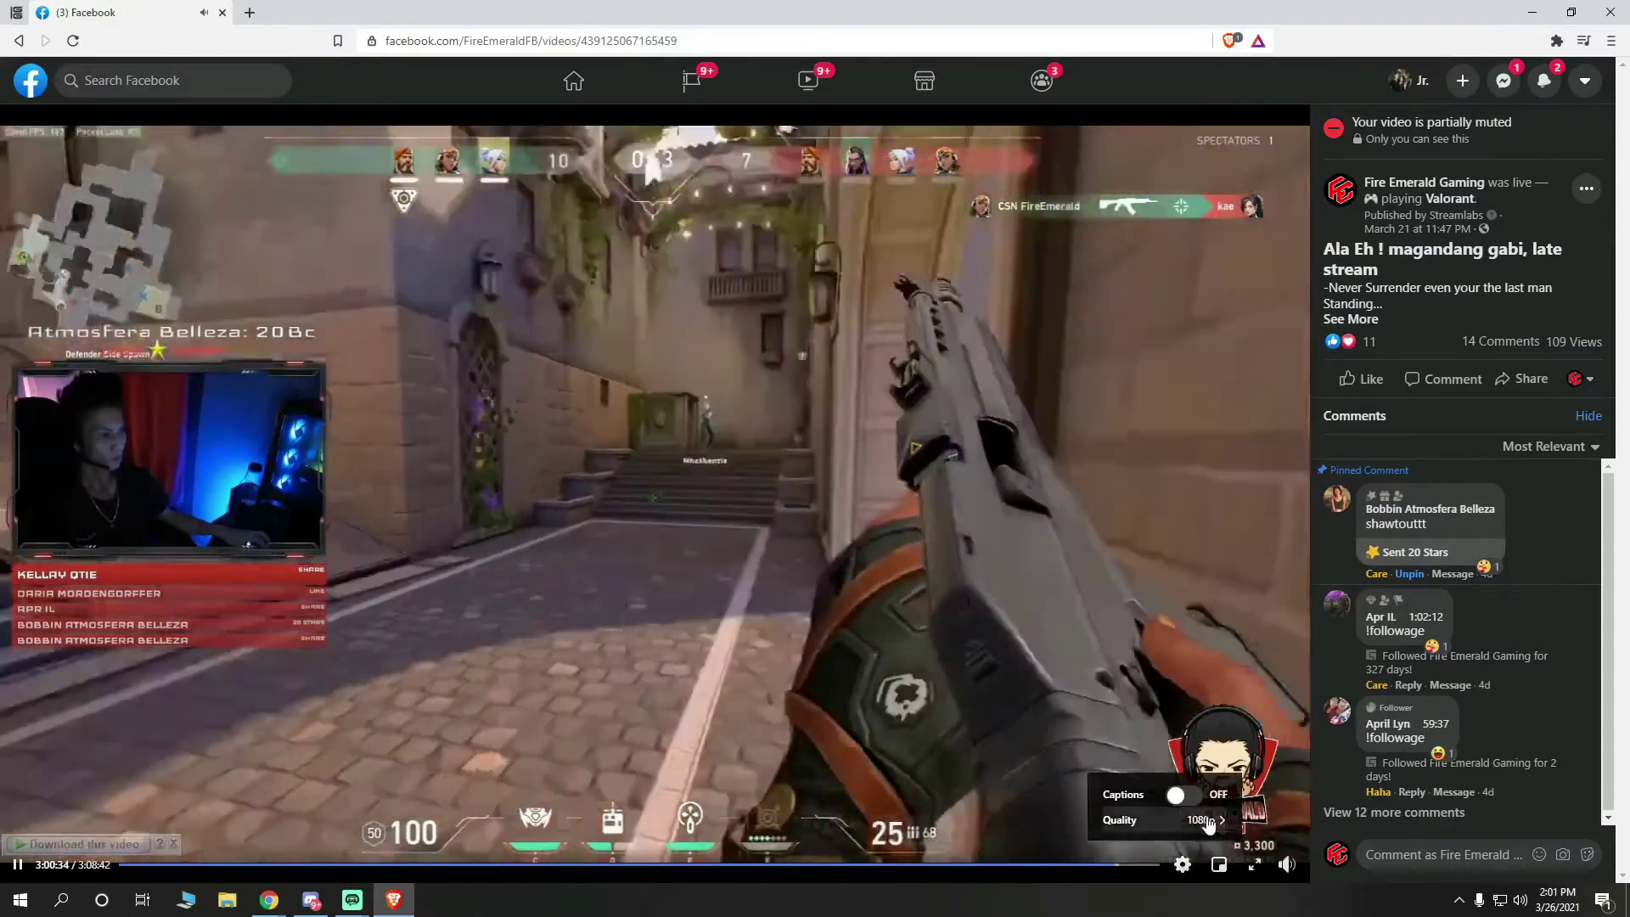
click(1202, 819)
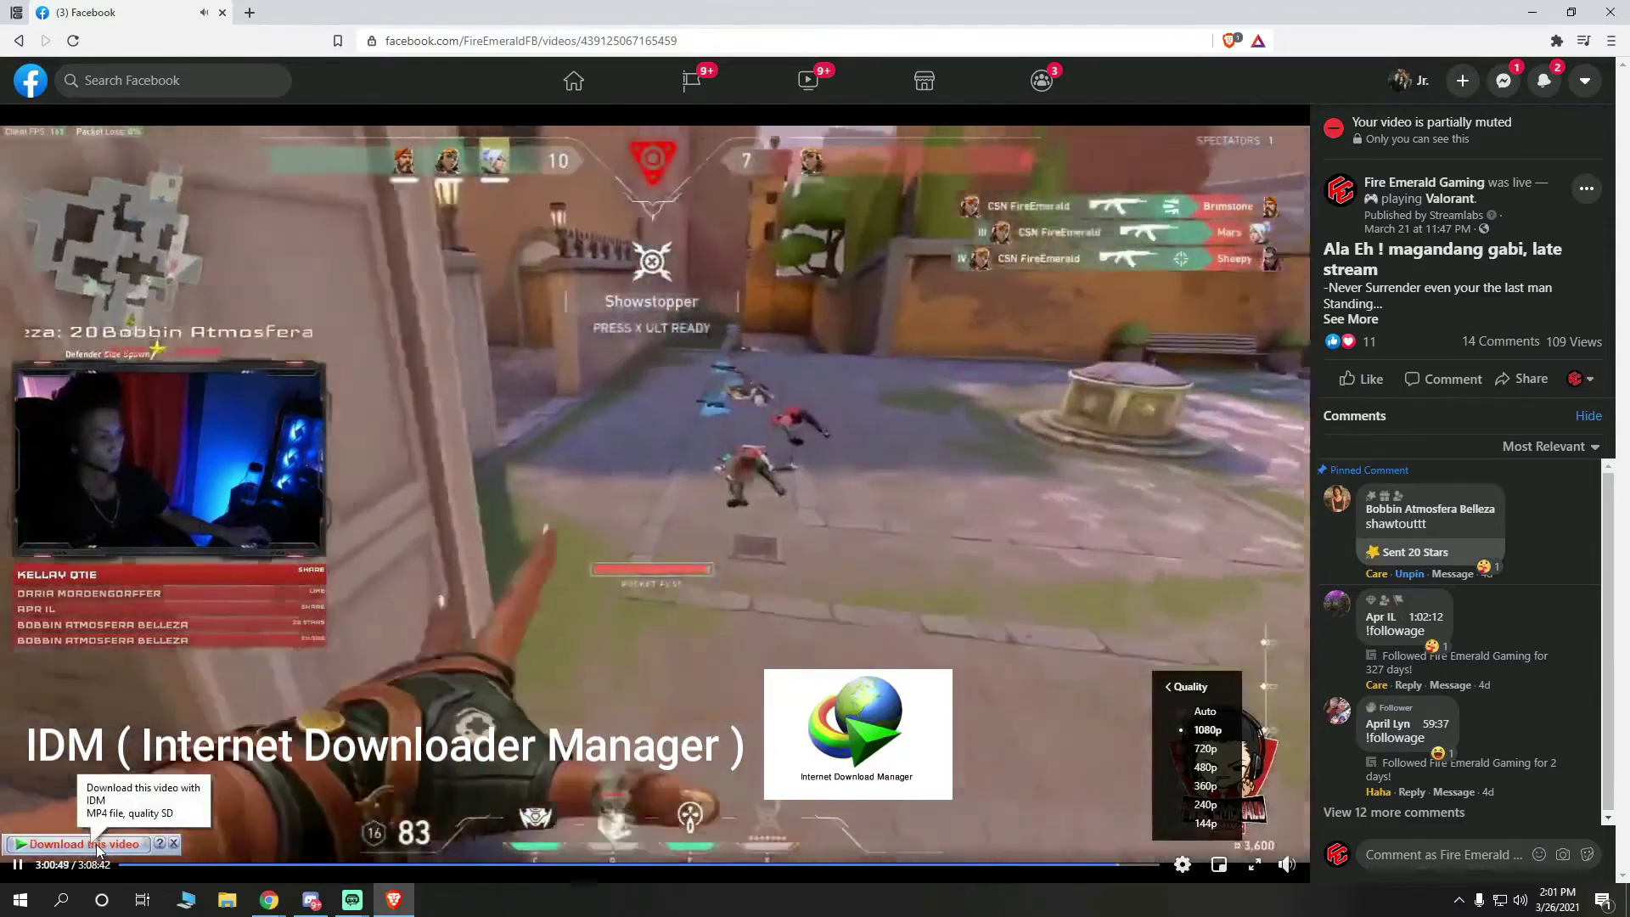
click(98, 846)
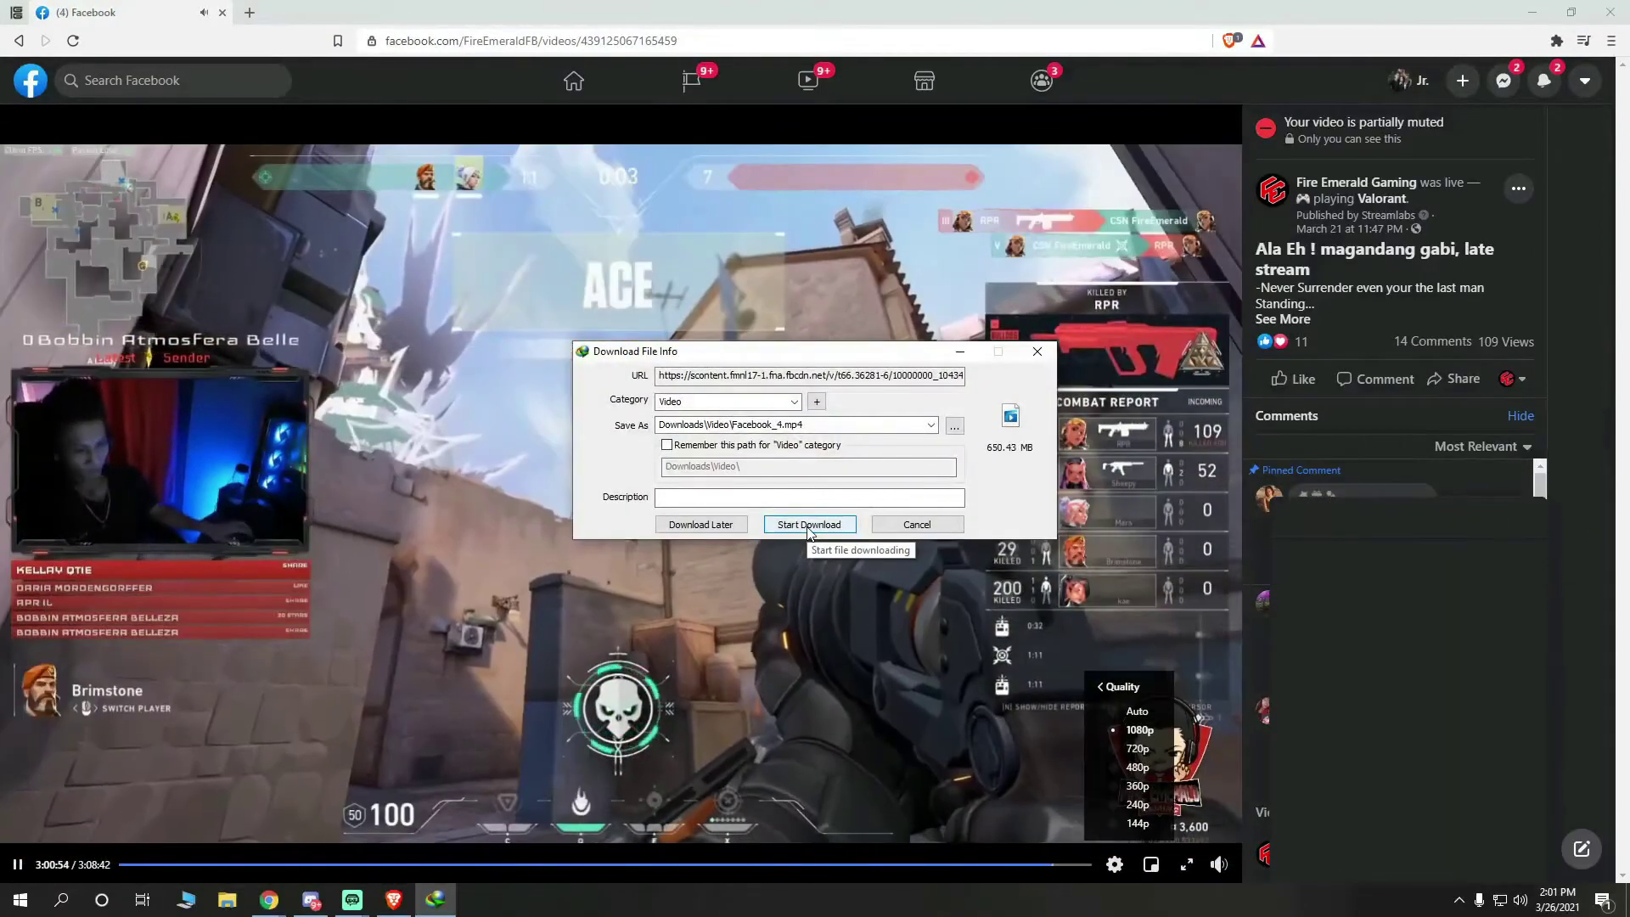
click(808, 525)
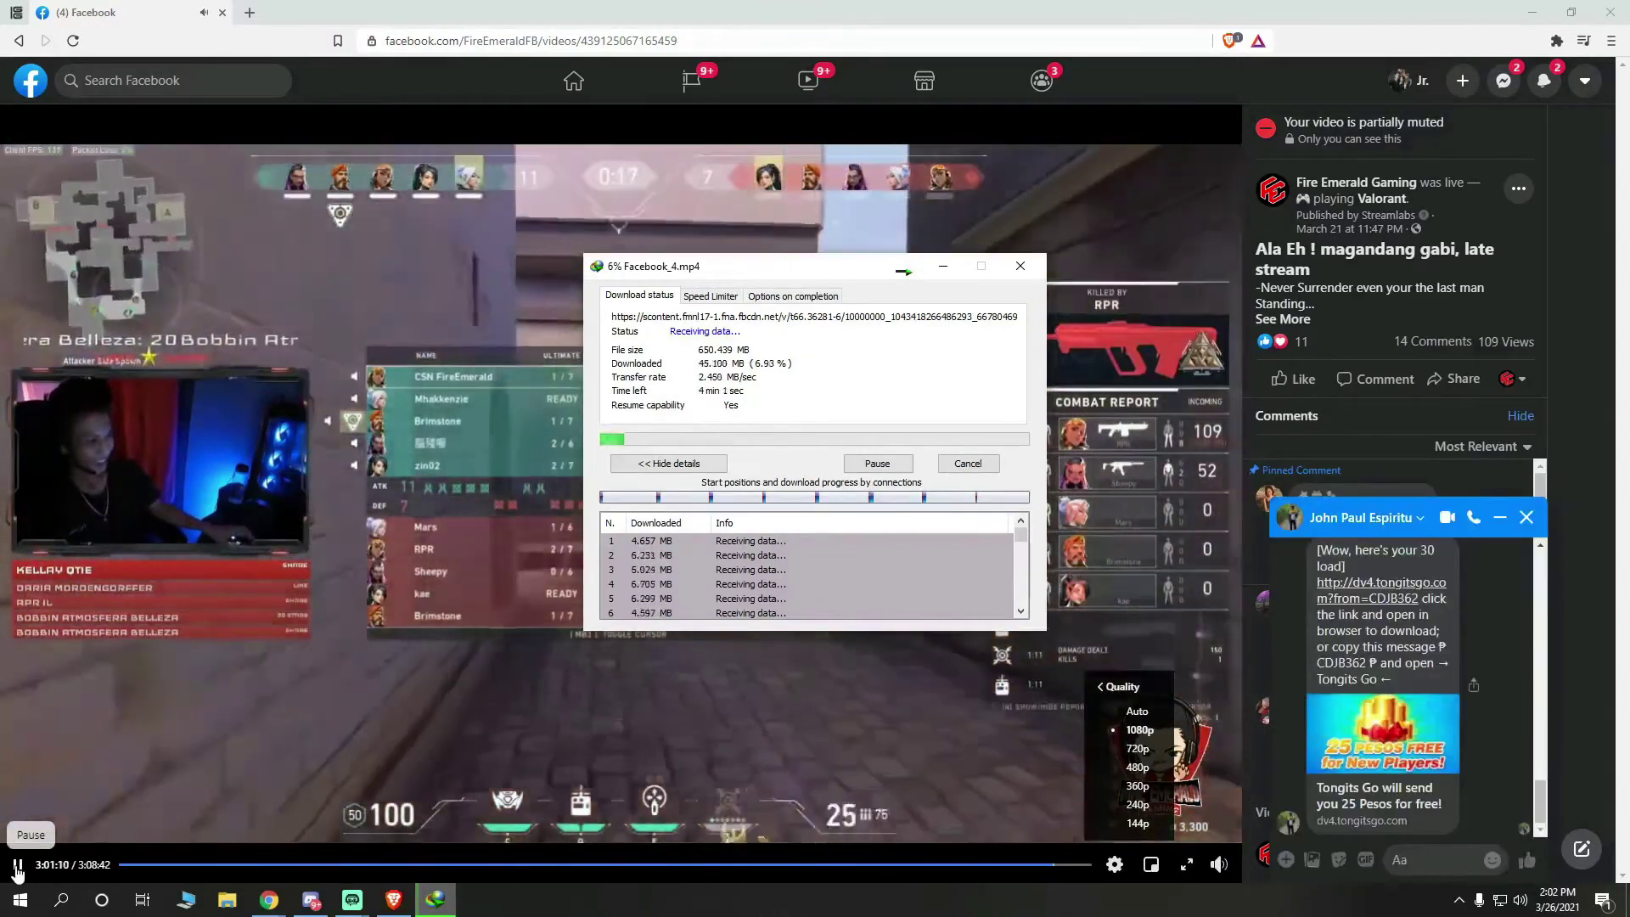
click(17, 866)
click(431, 908)
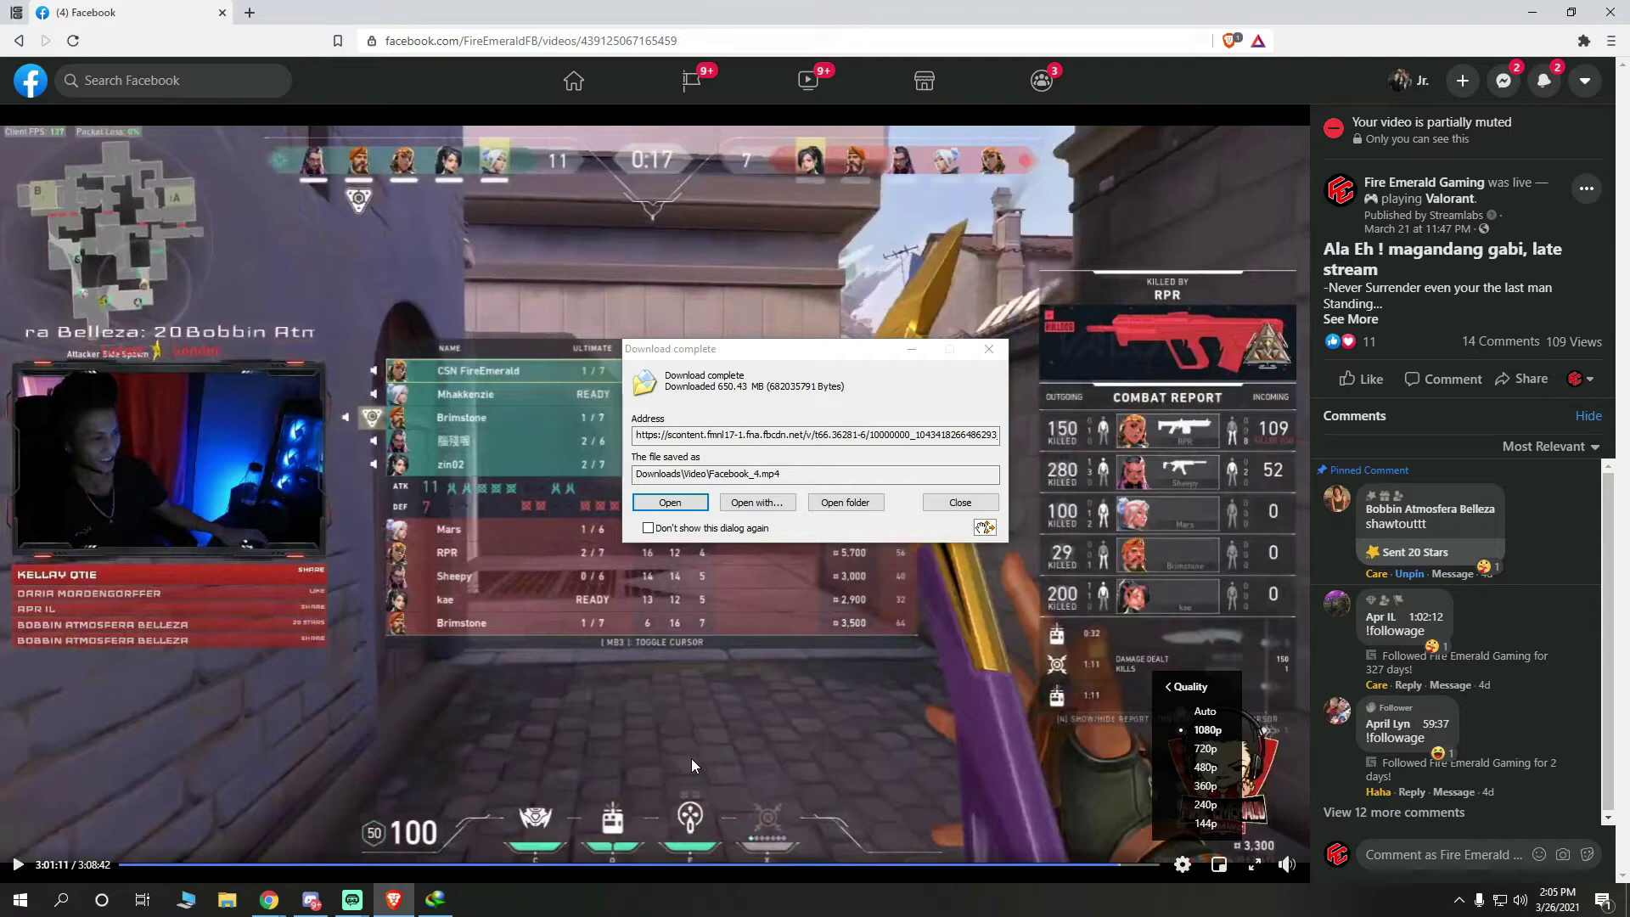
Open the downloaded video and examine its picture quality at several points in the last third of the timeline
click(684, 512)
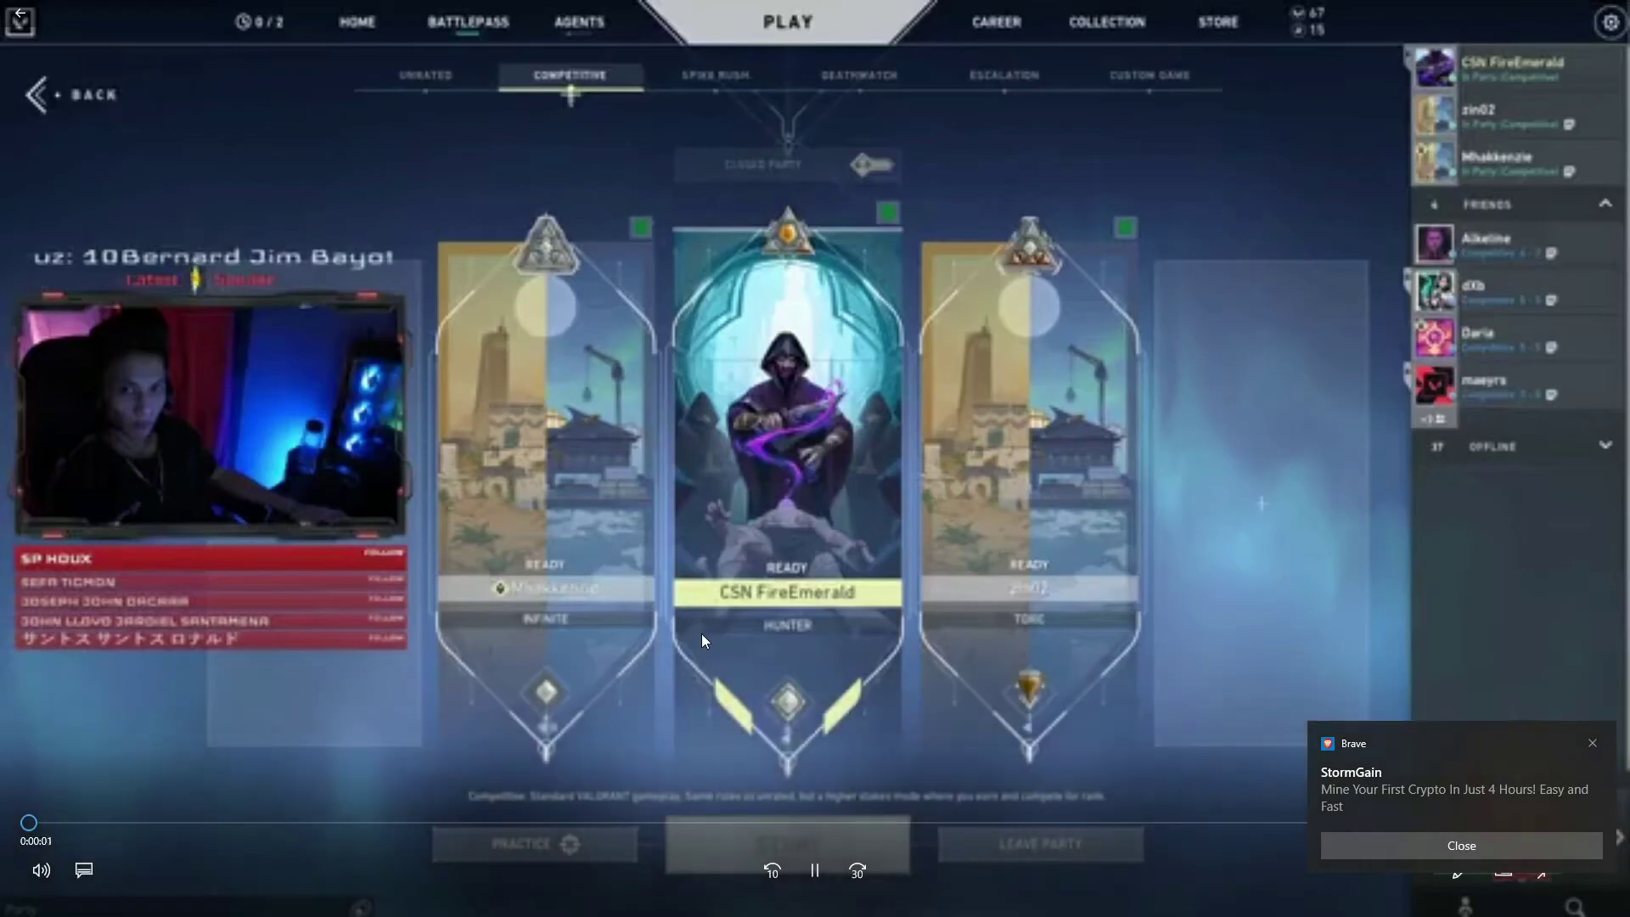
click(1170, 822)
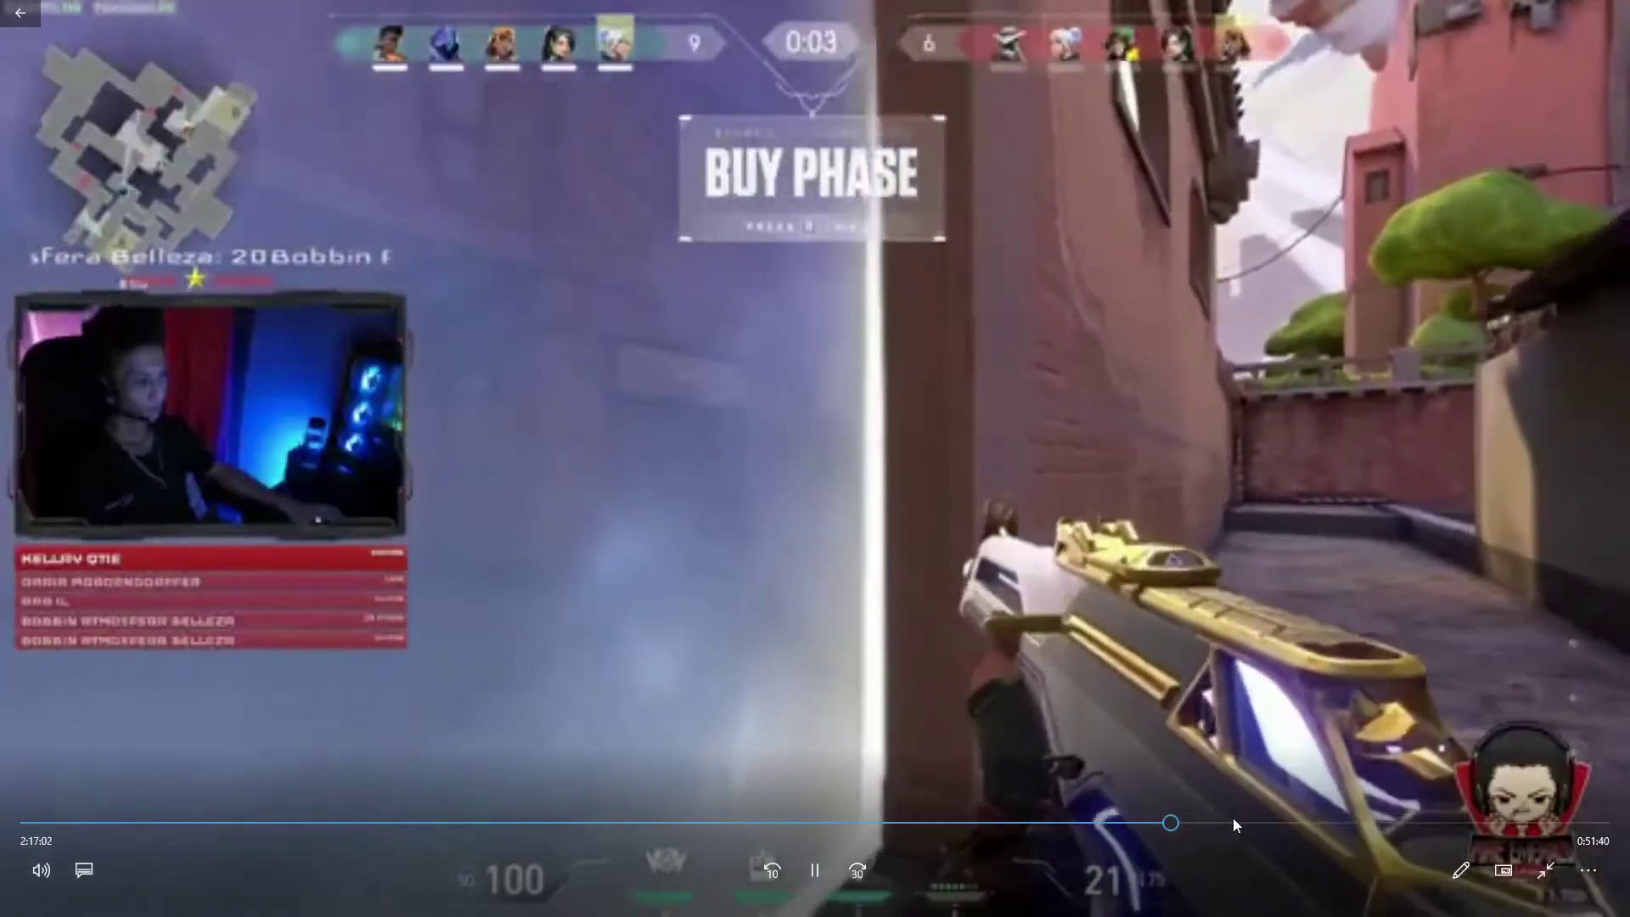
click(1236, 822)
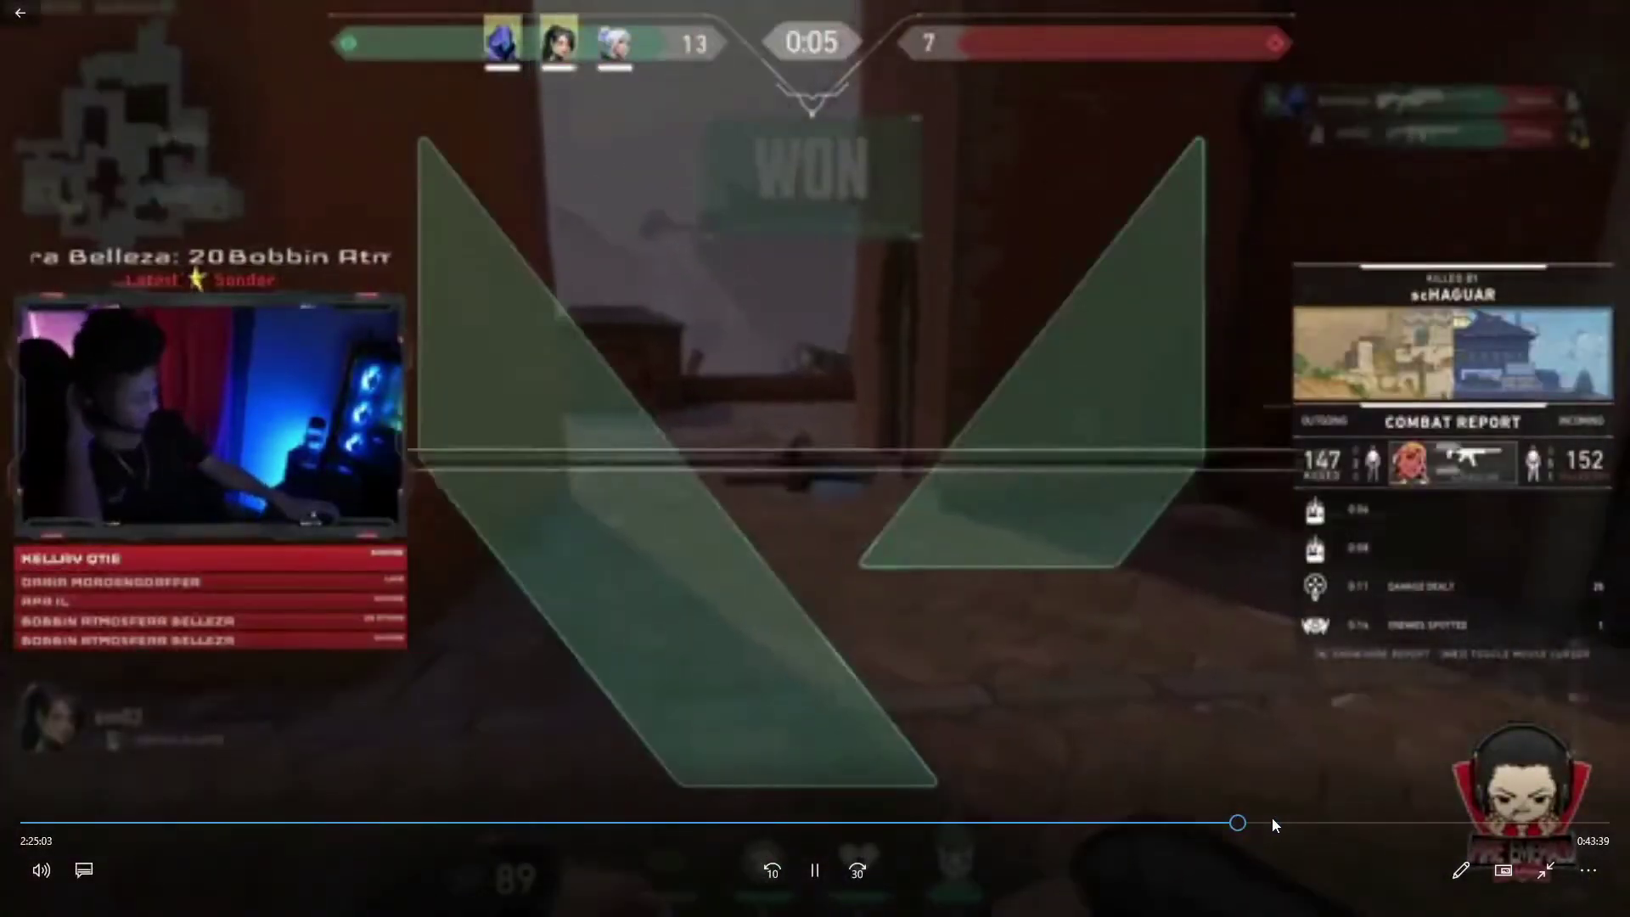
click(1271, 822)
click(1185, 821)
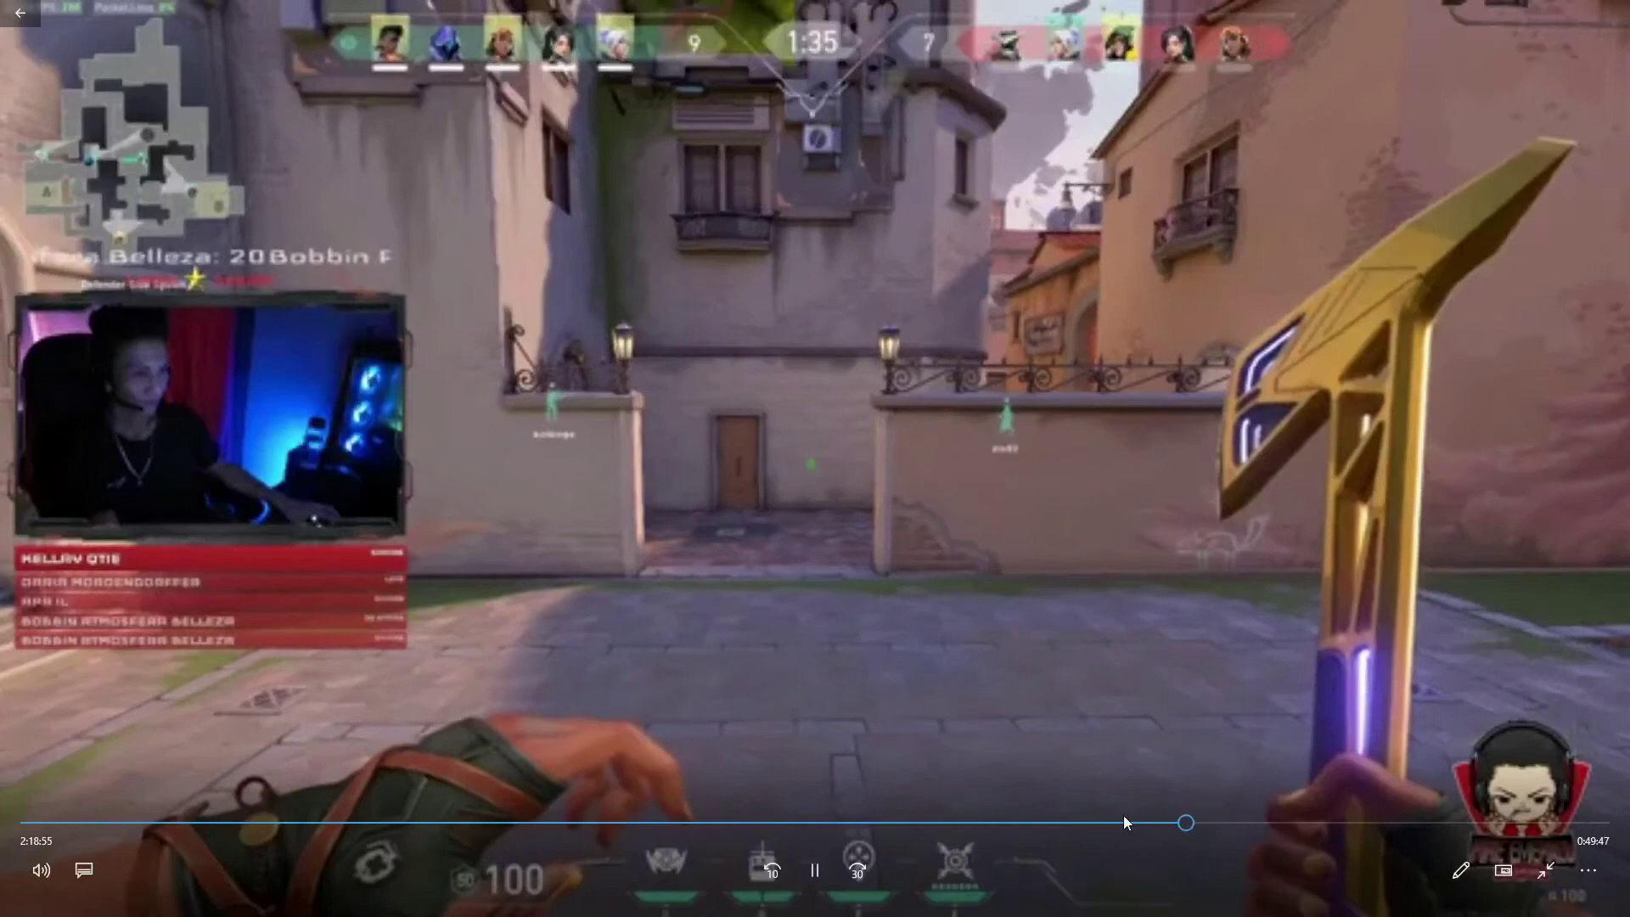
click(1099, 822)
click(1164, 821)
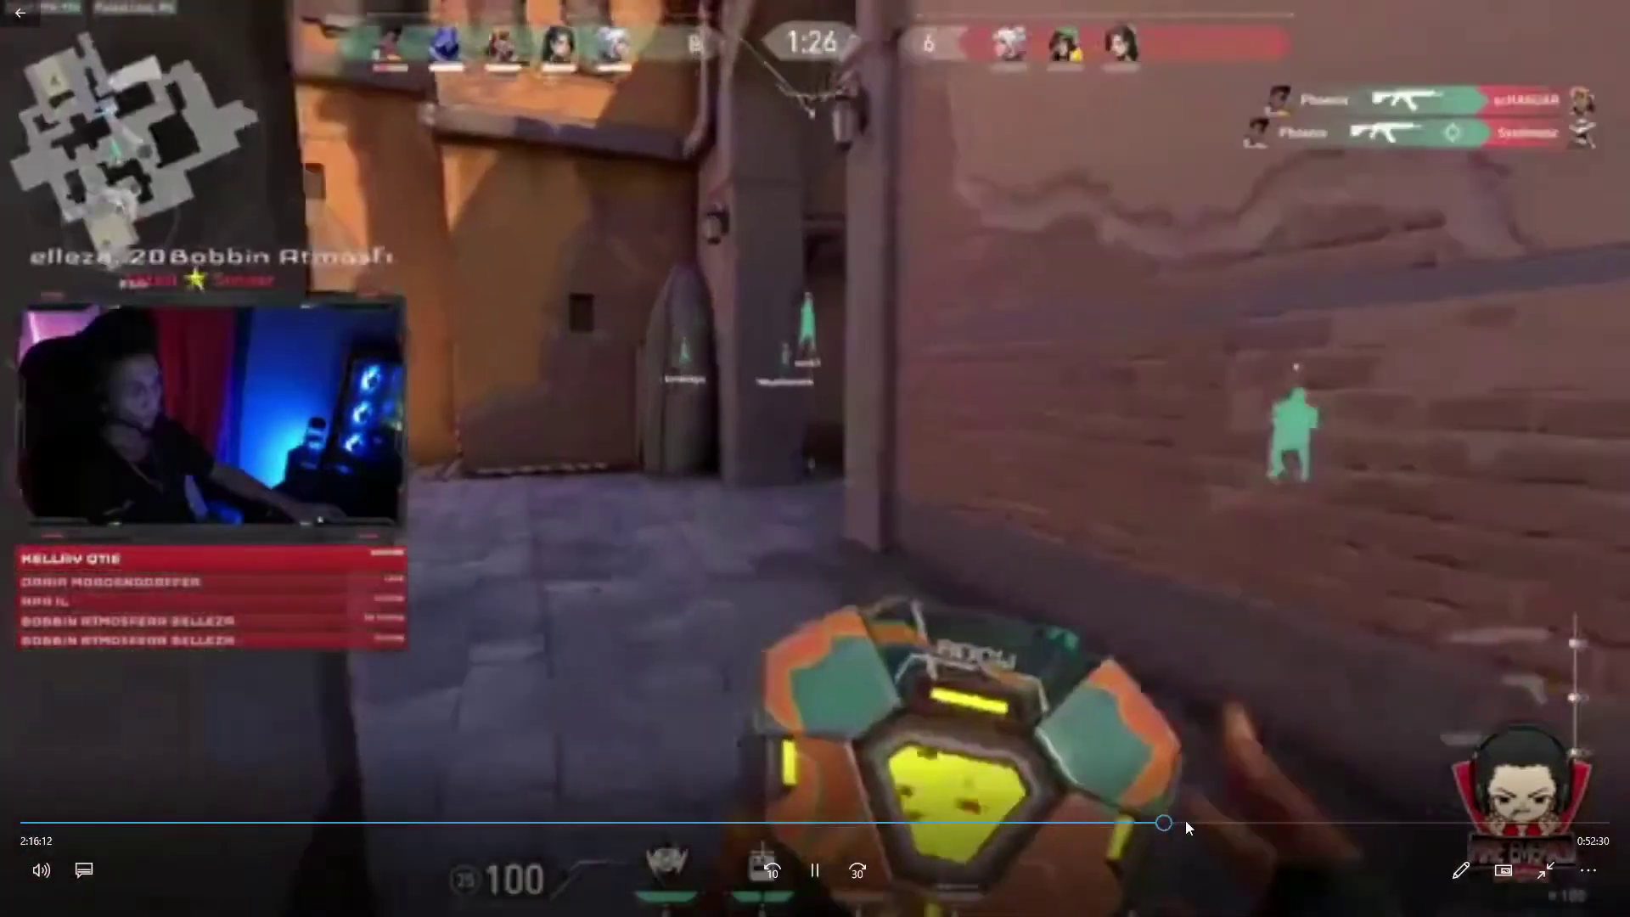
click(1199, 820)
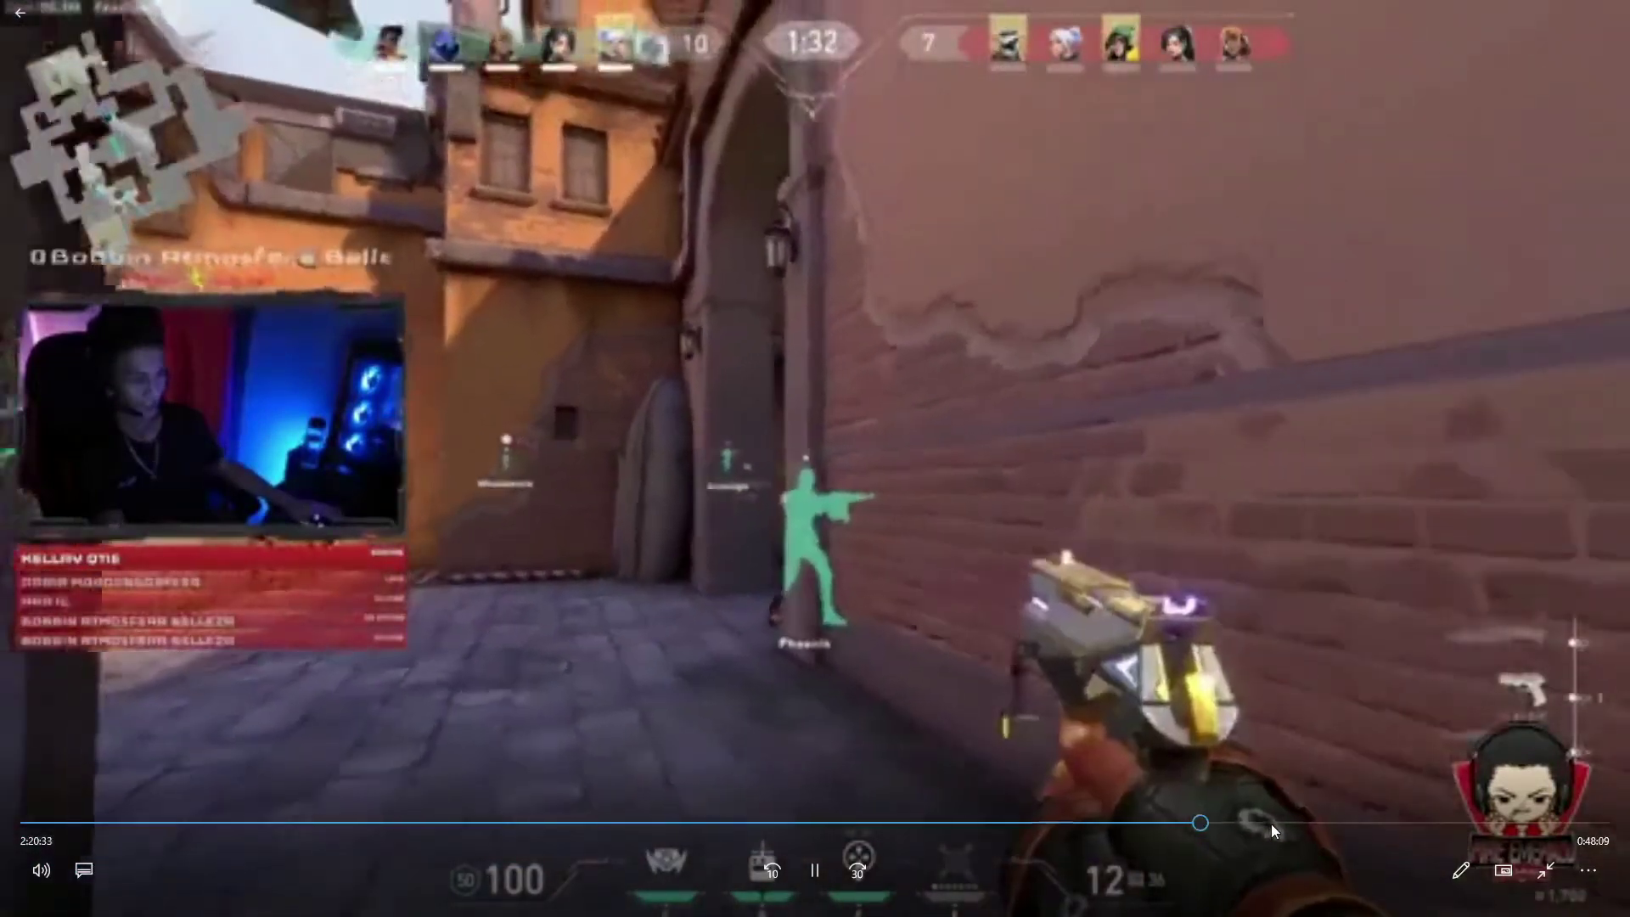
click(1273, 823)
click(1299, 824)
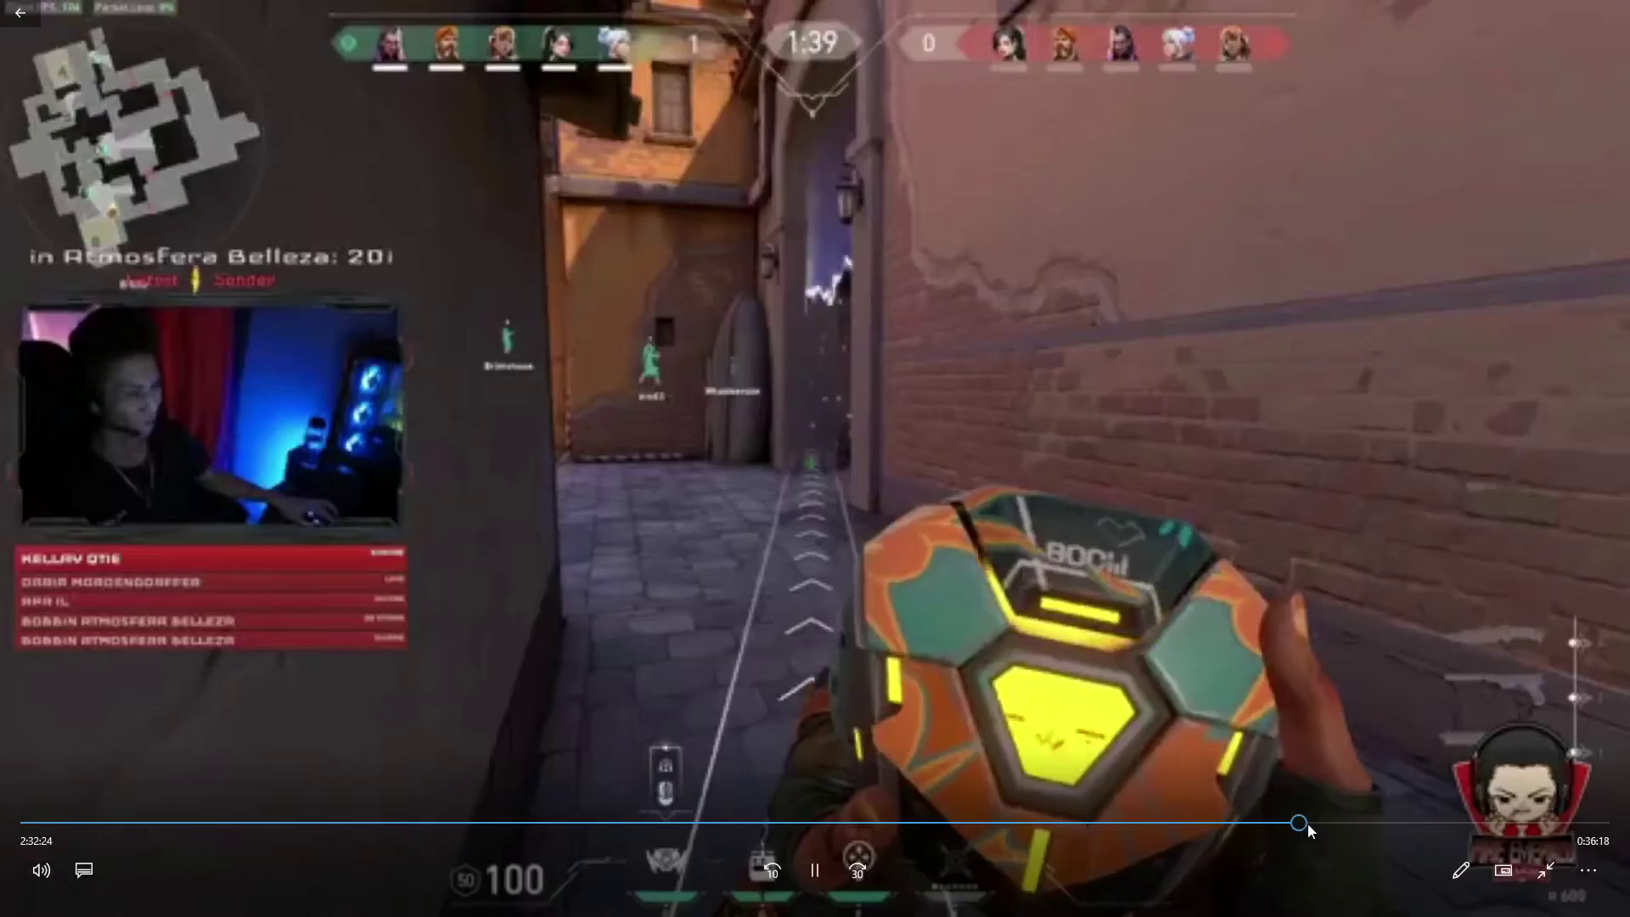
click(1328, 824)
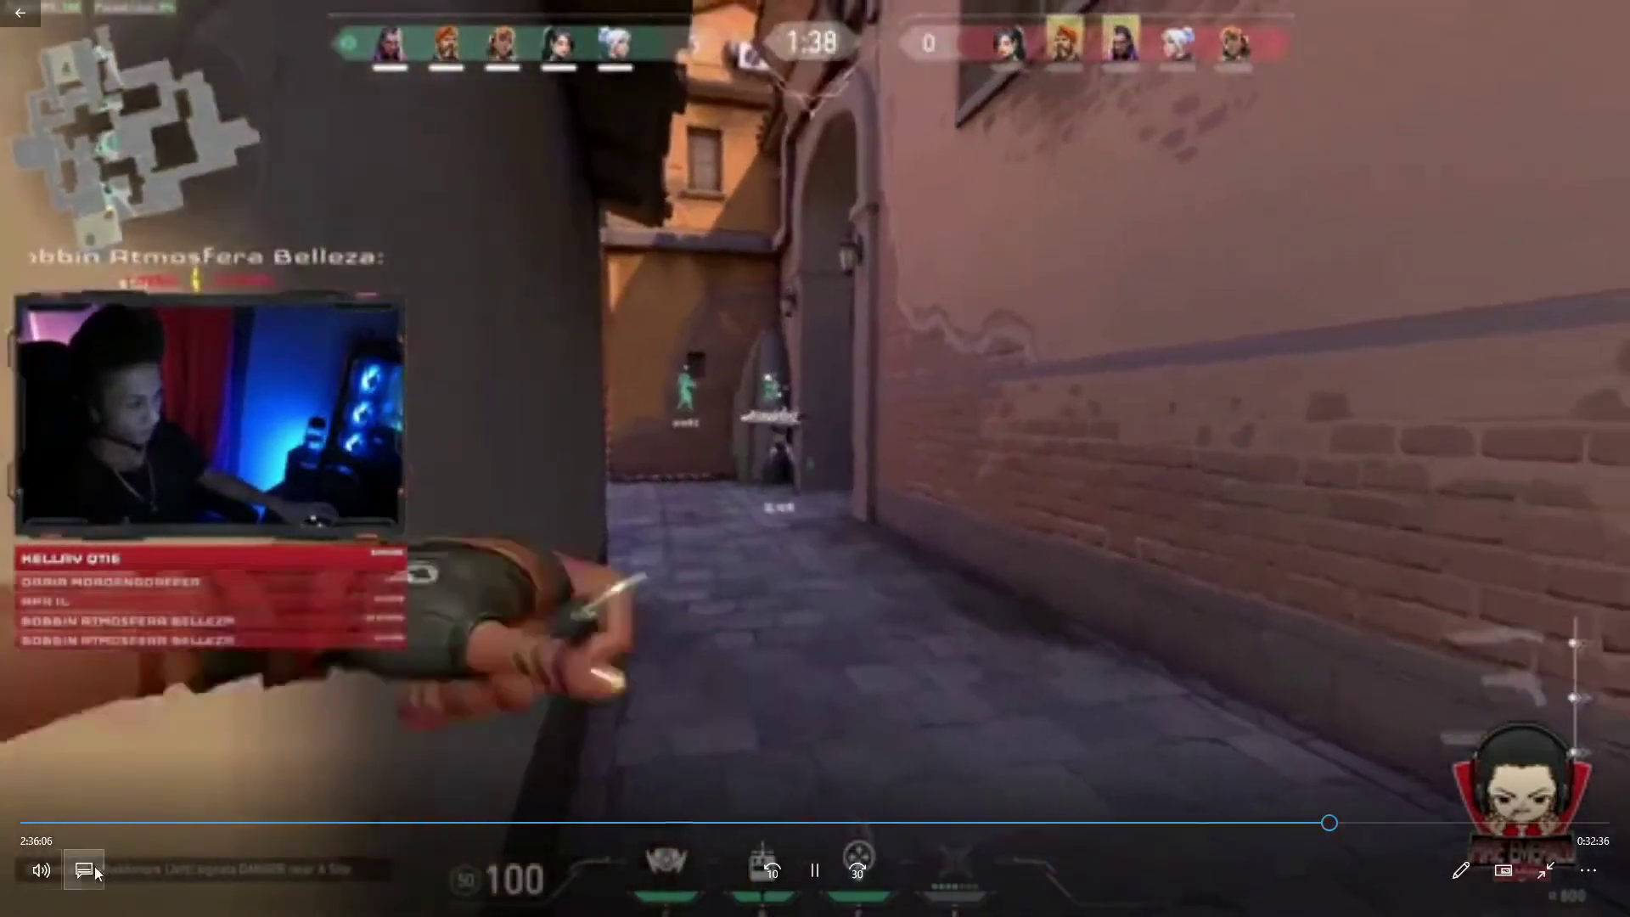
click(76, 867)
click(76, 868)
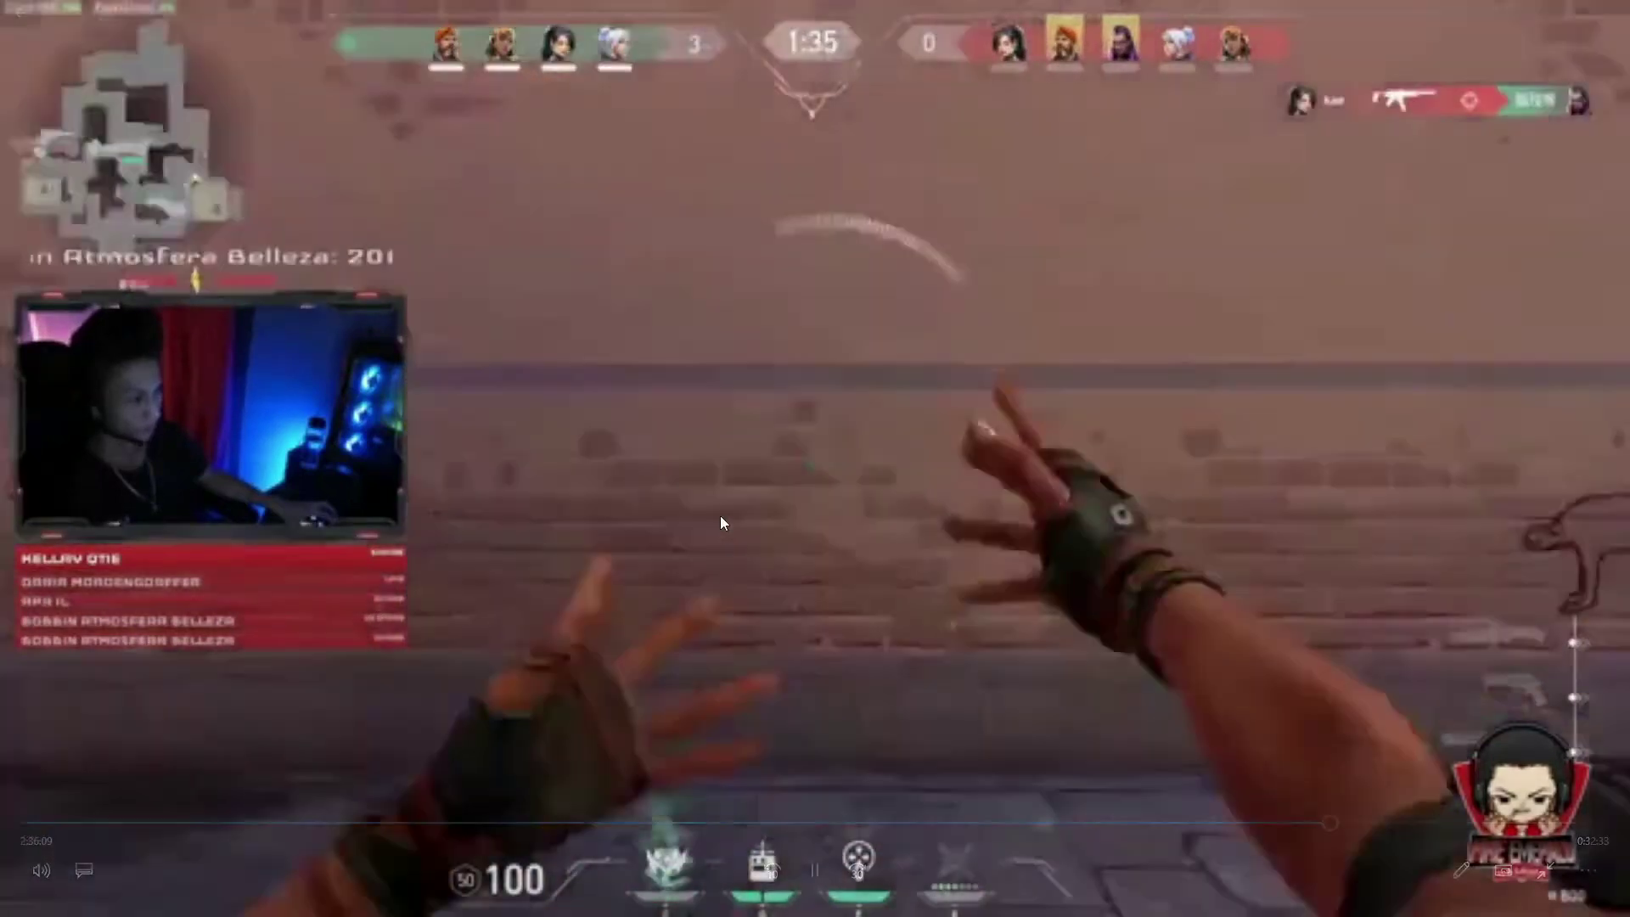
double_click(735, 482)
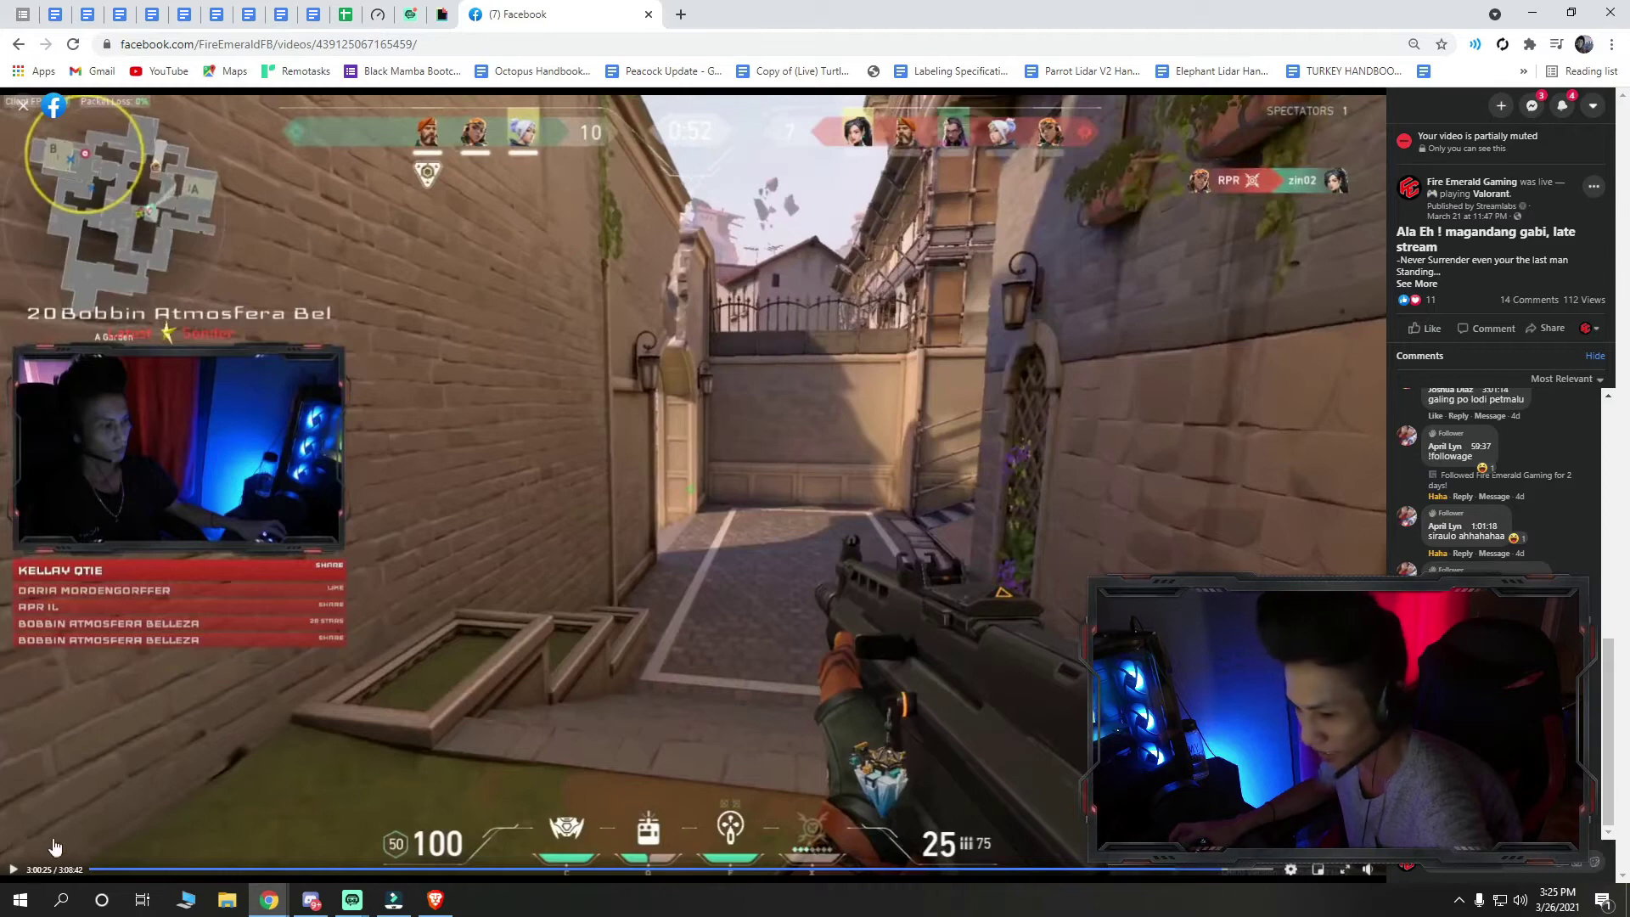
In Chrome, play the Facebook video from 3:00:25 through the ace and pause it at about 3:00:53
click(12, 870)
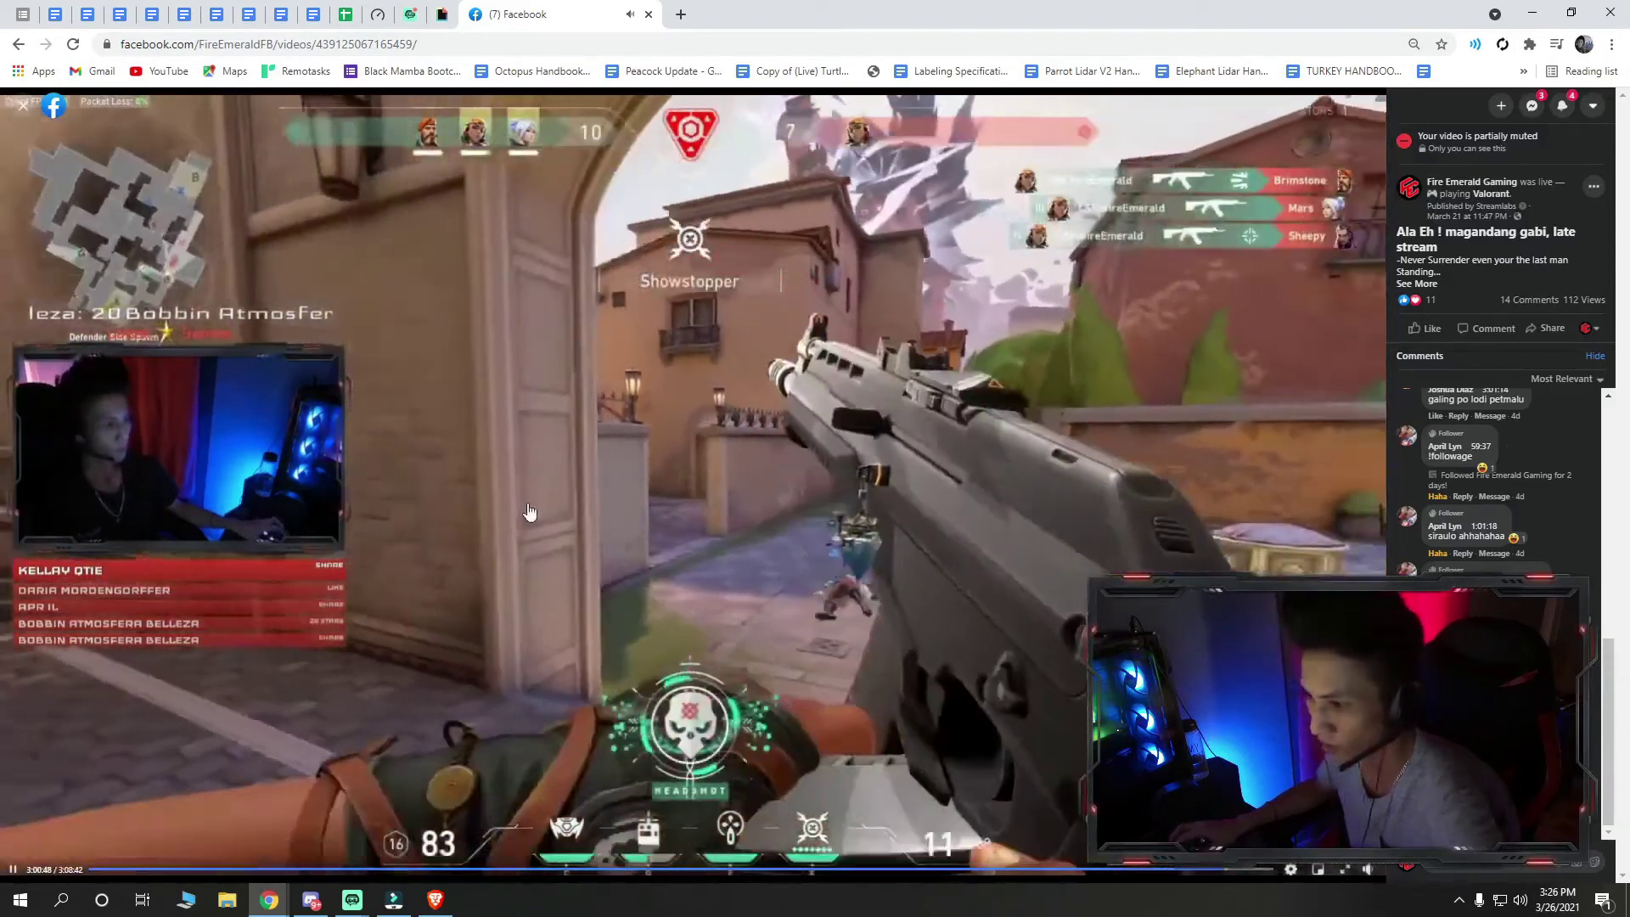
mouse_move(721, 426)
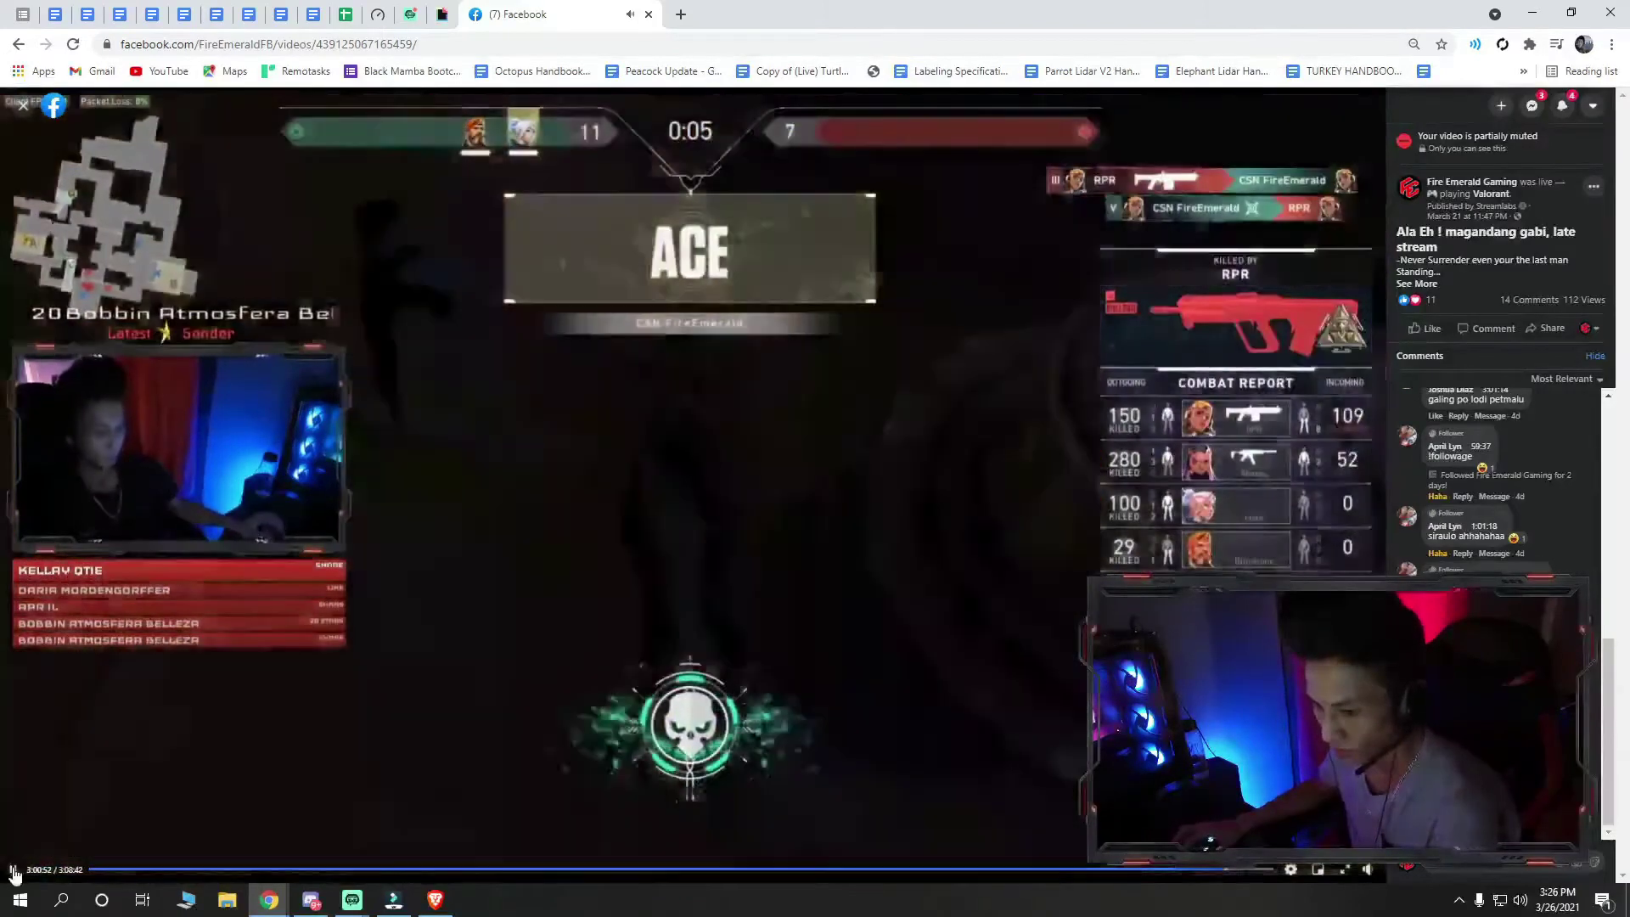
click(13, 871)
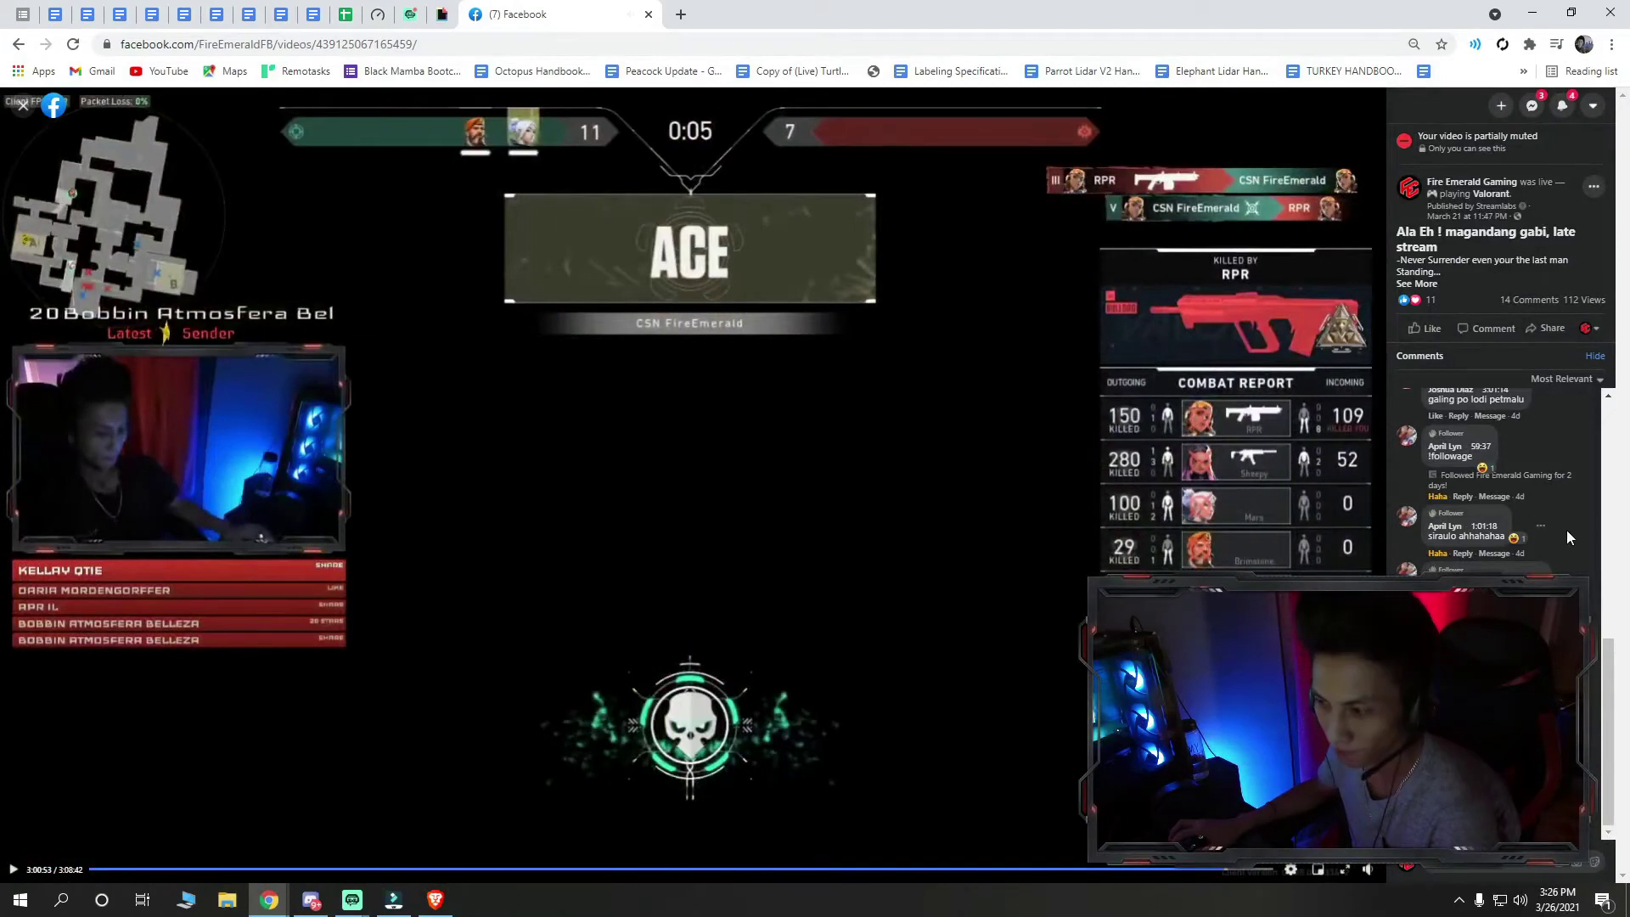
Record the video's network requests in the developer tools by playing it, jumping to a point within its first ten minutes, and pausing it
key(ctrl+shift+i)
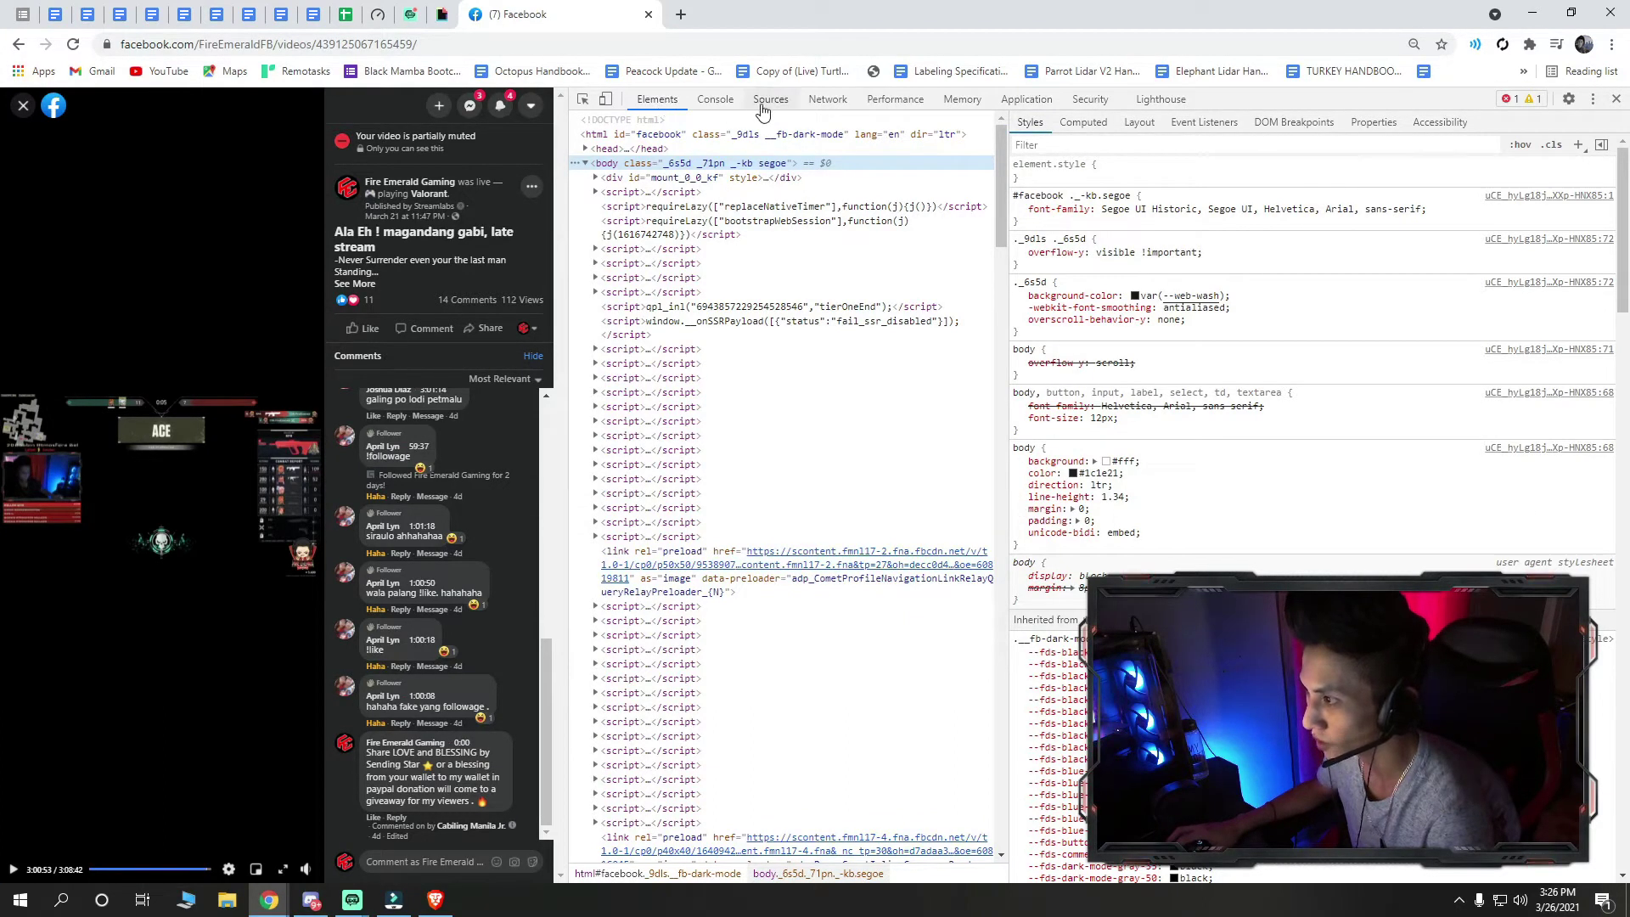
click(828, 100)
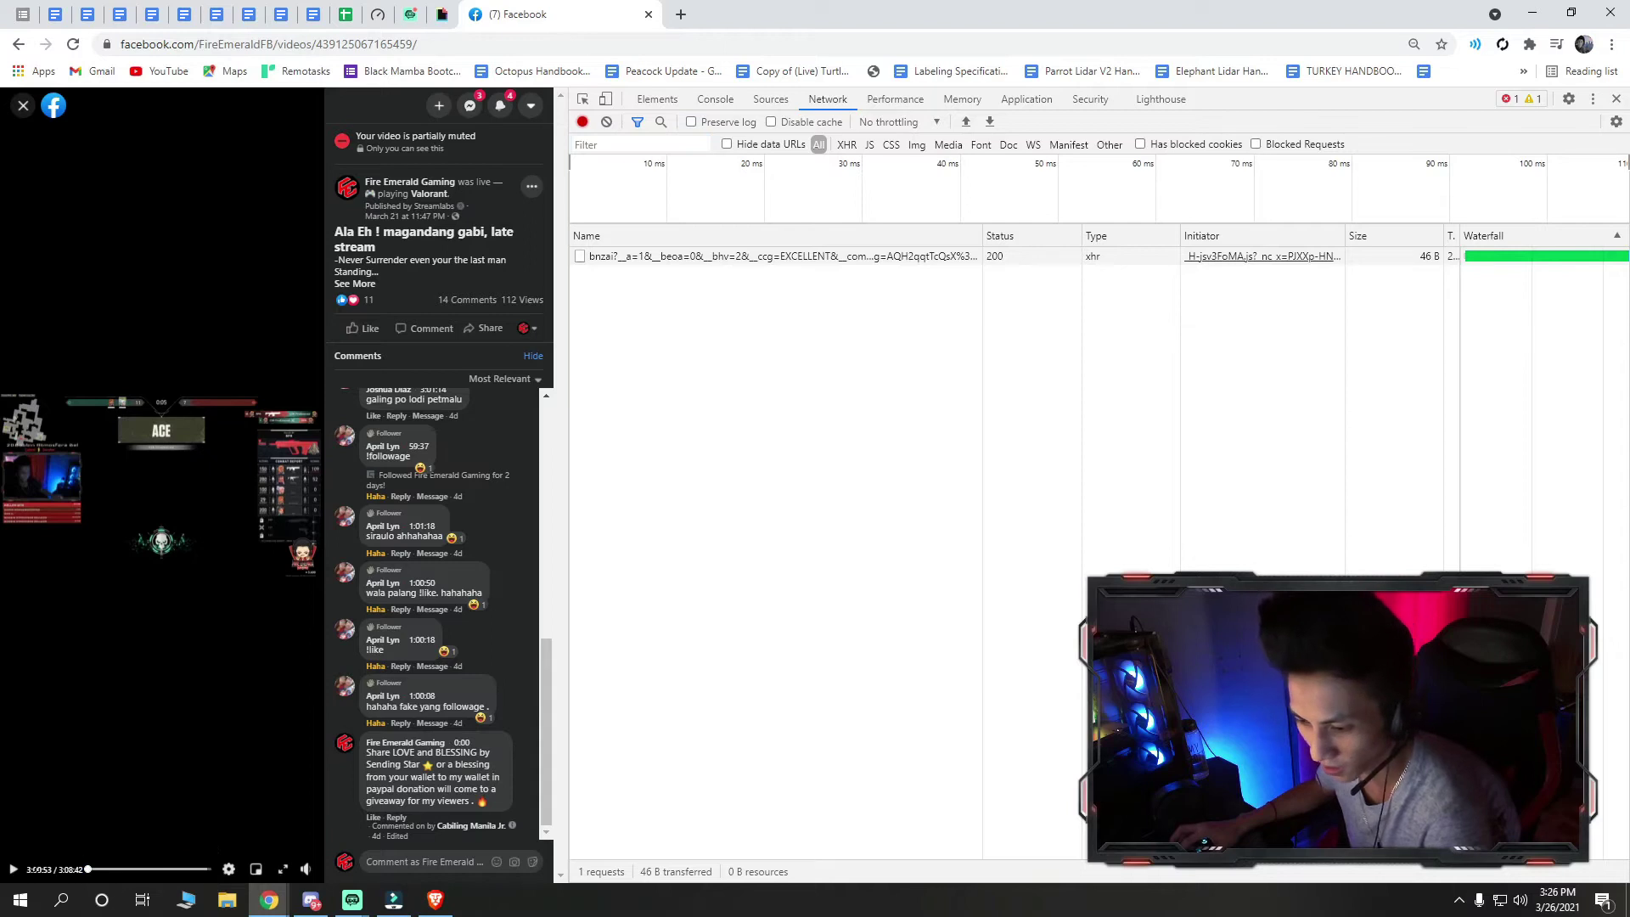
click(13, 869)
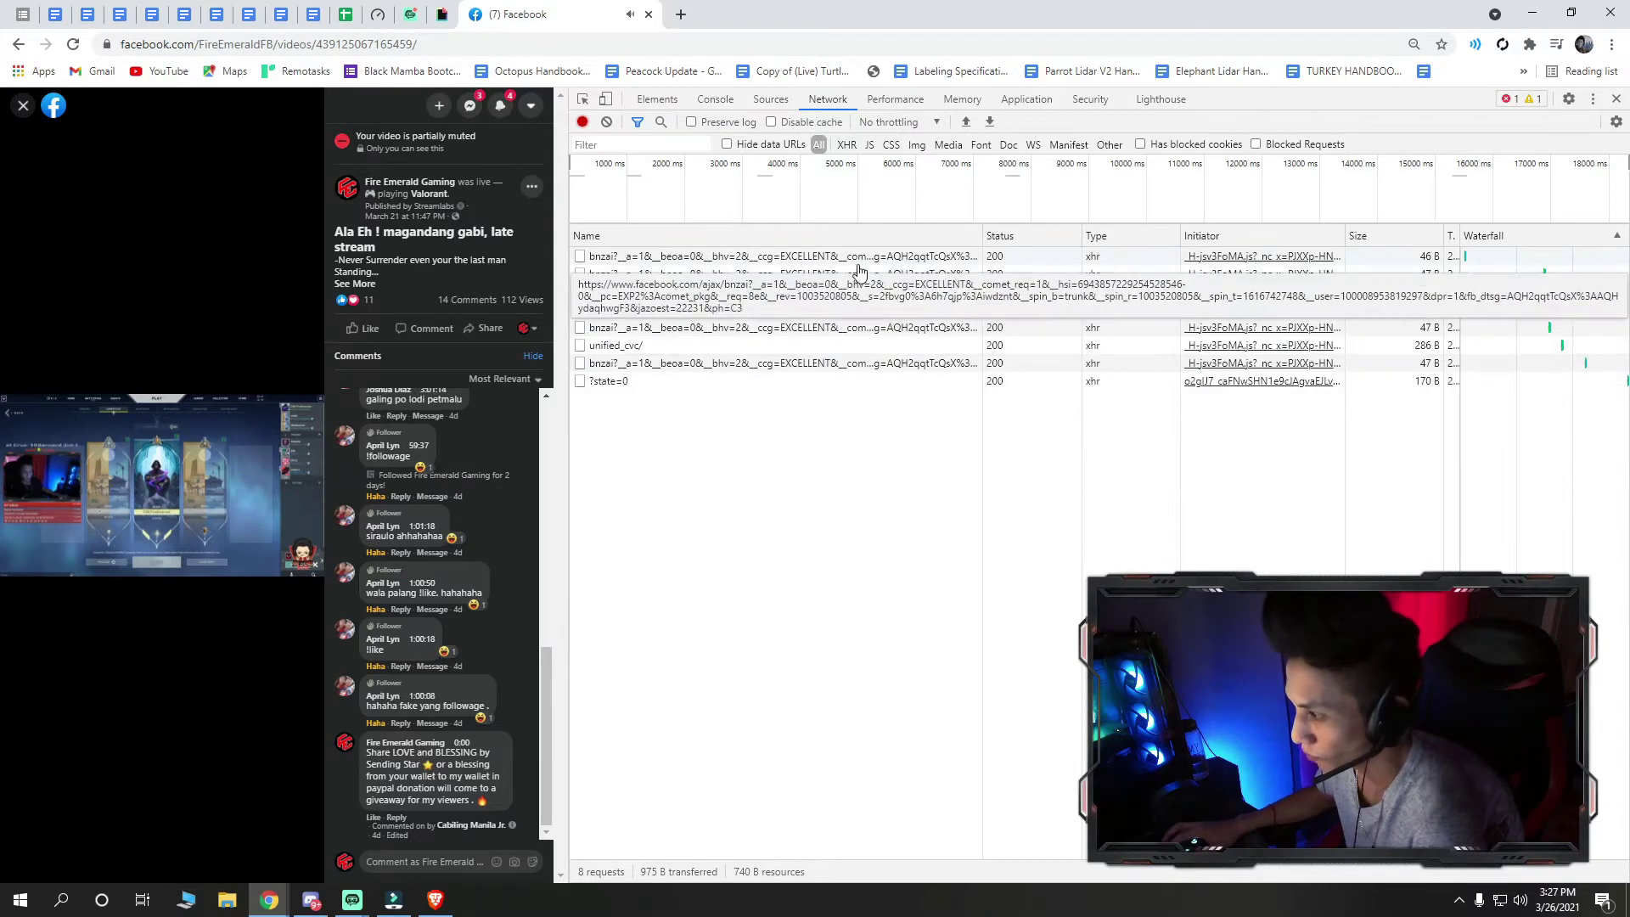
mouse_move(106, 868)
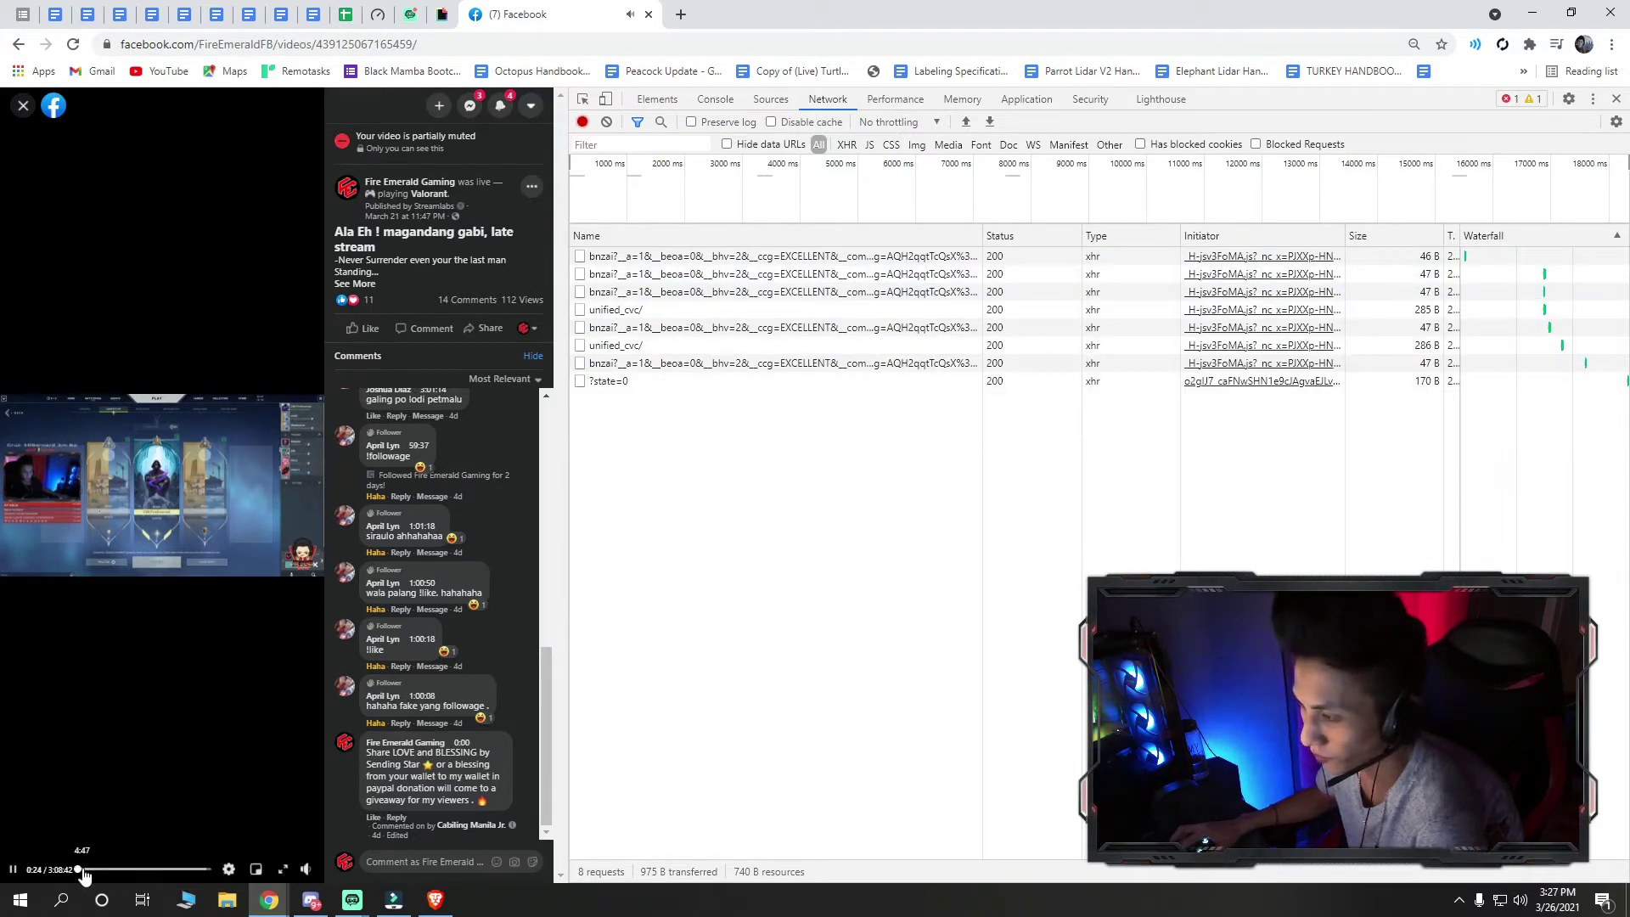
click(85, 870)
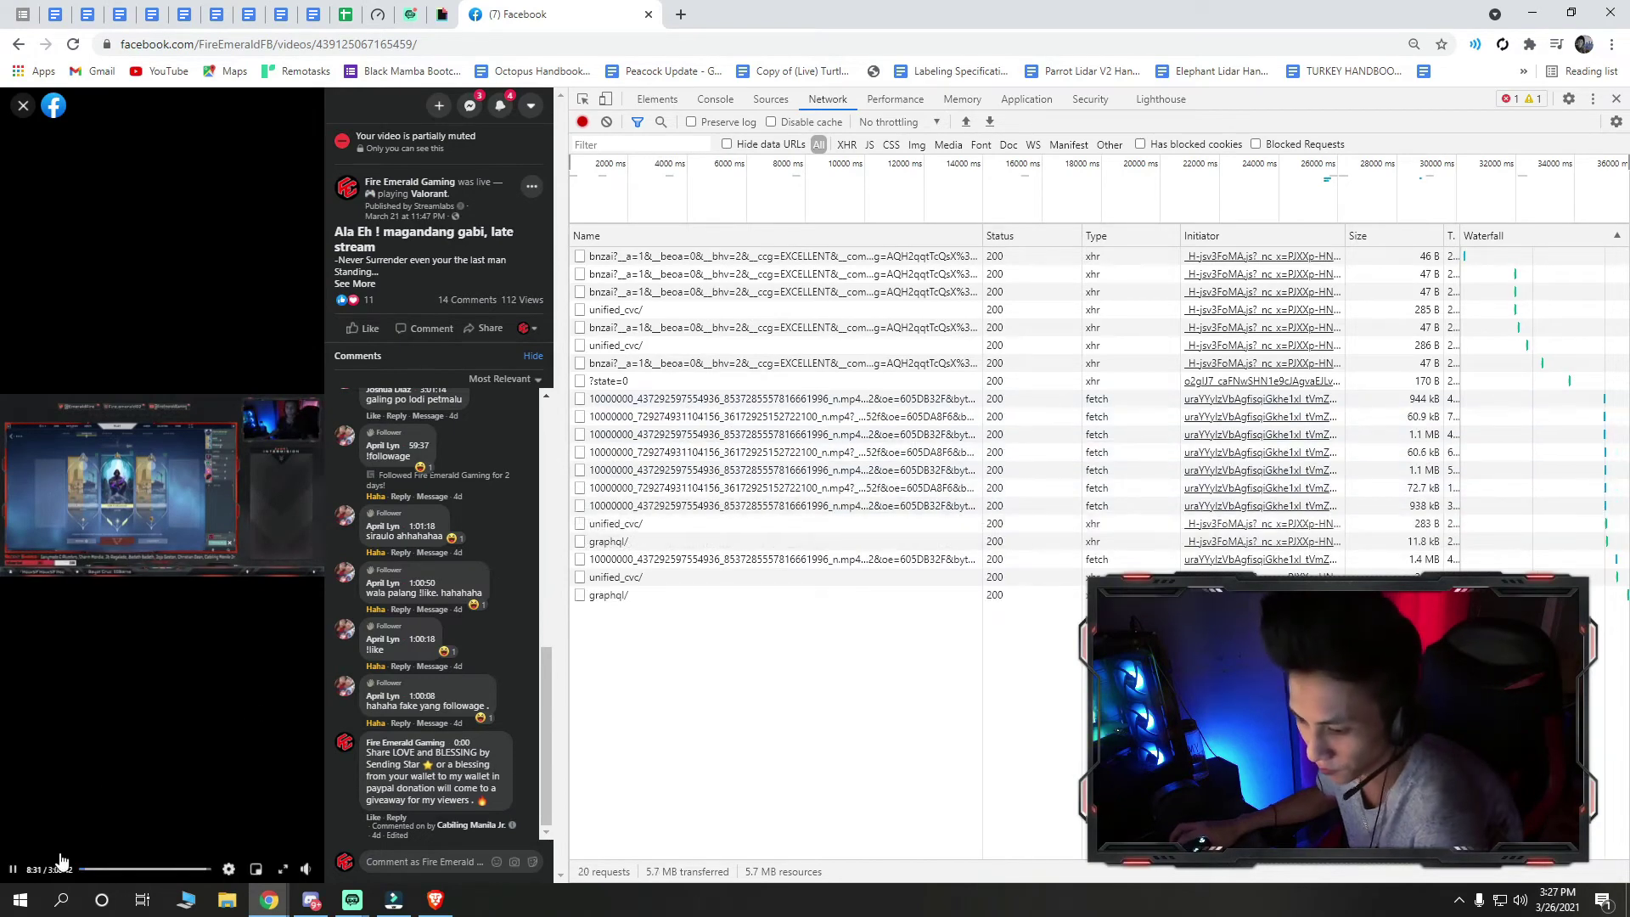
click(12, 868)
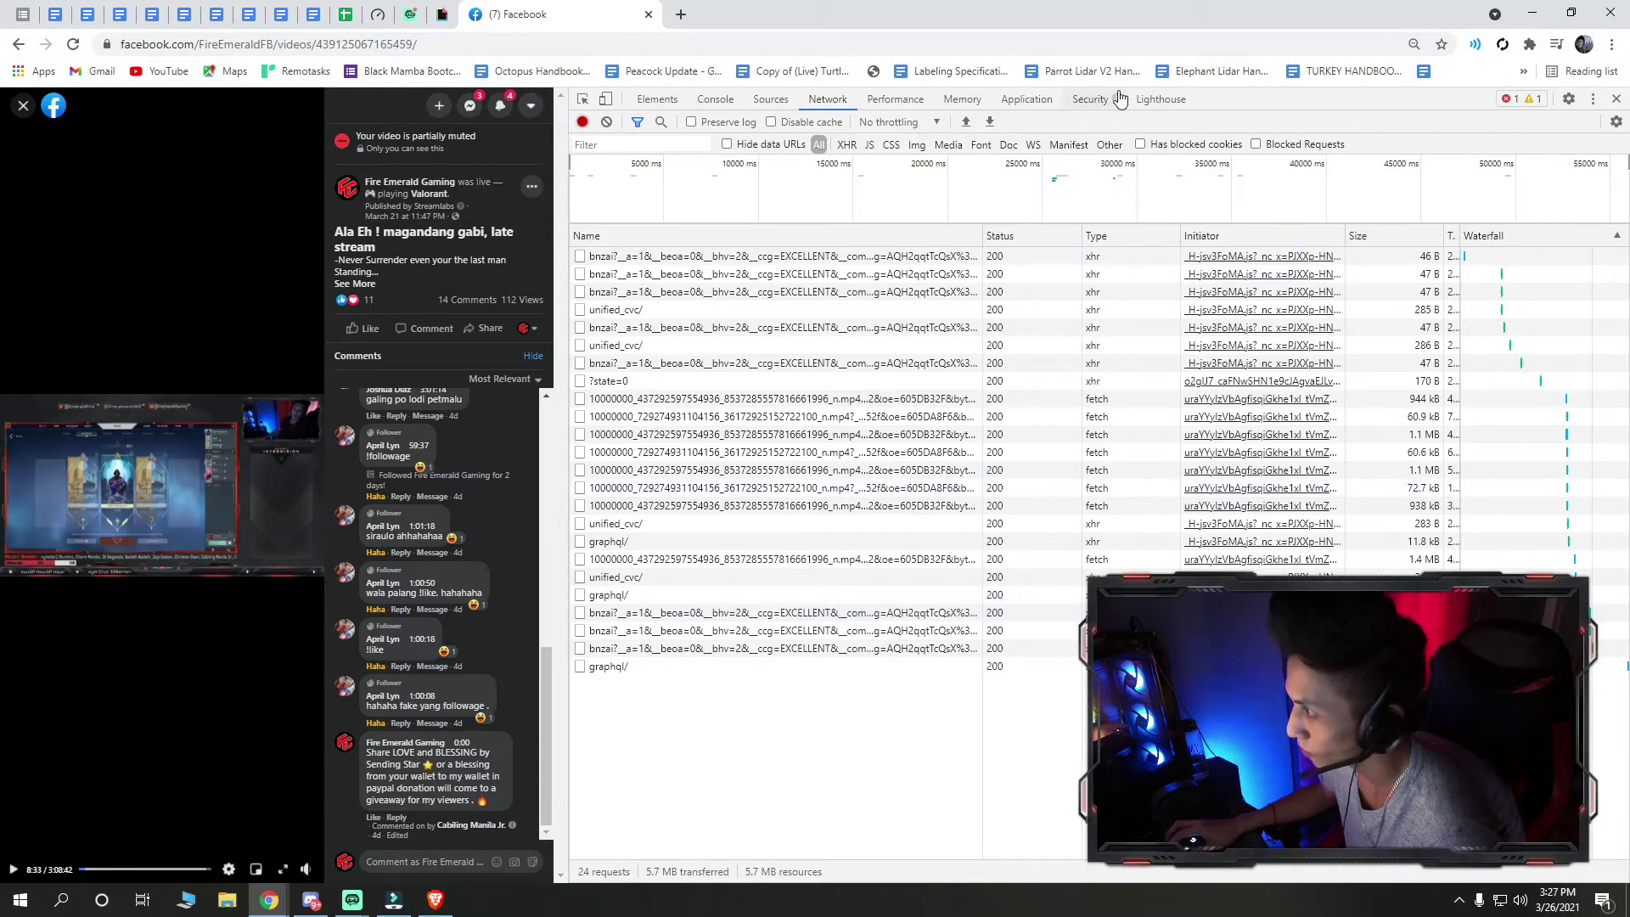
Enlarge the developer tools display and copy the link address of the first MP4 fetch request, sized 944 kB
key(ctrl+plus)
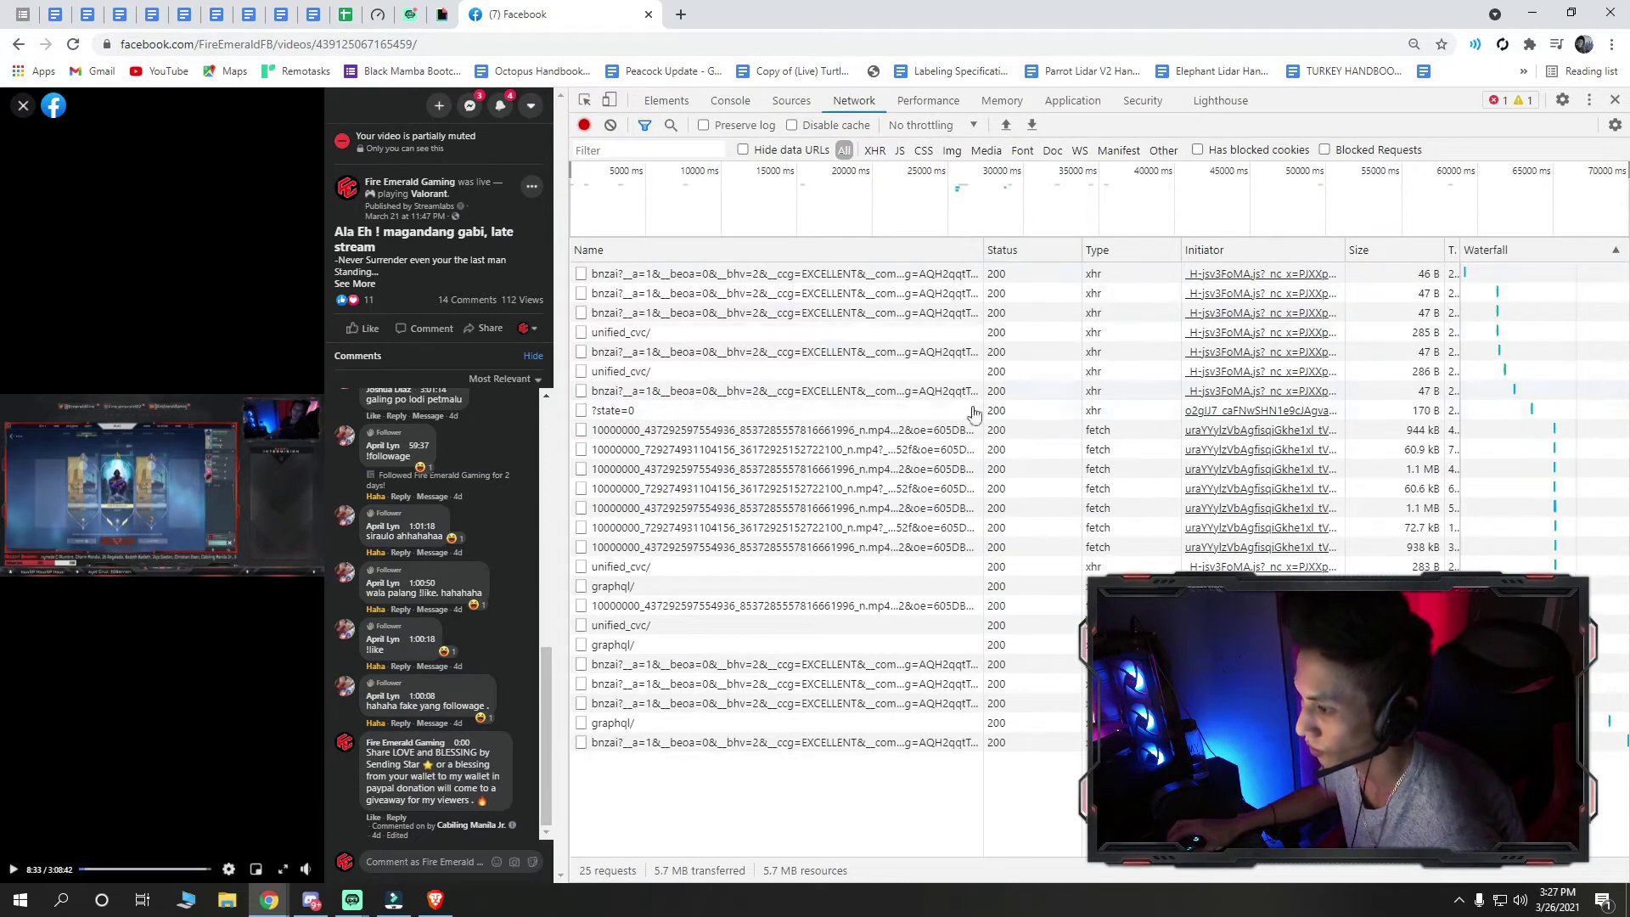
key(ctrl+plus)
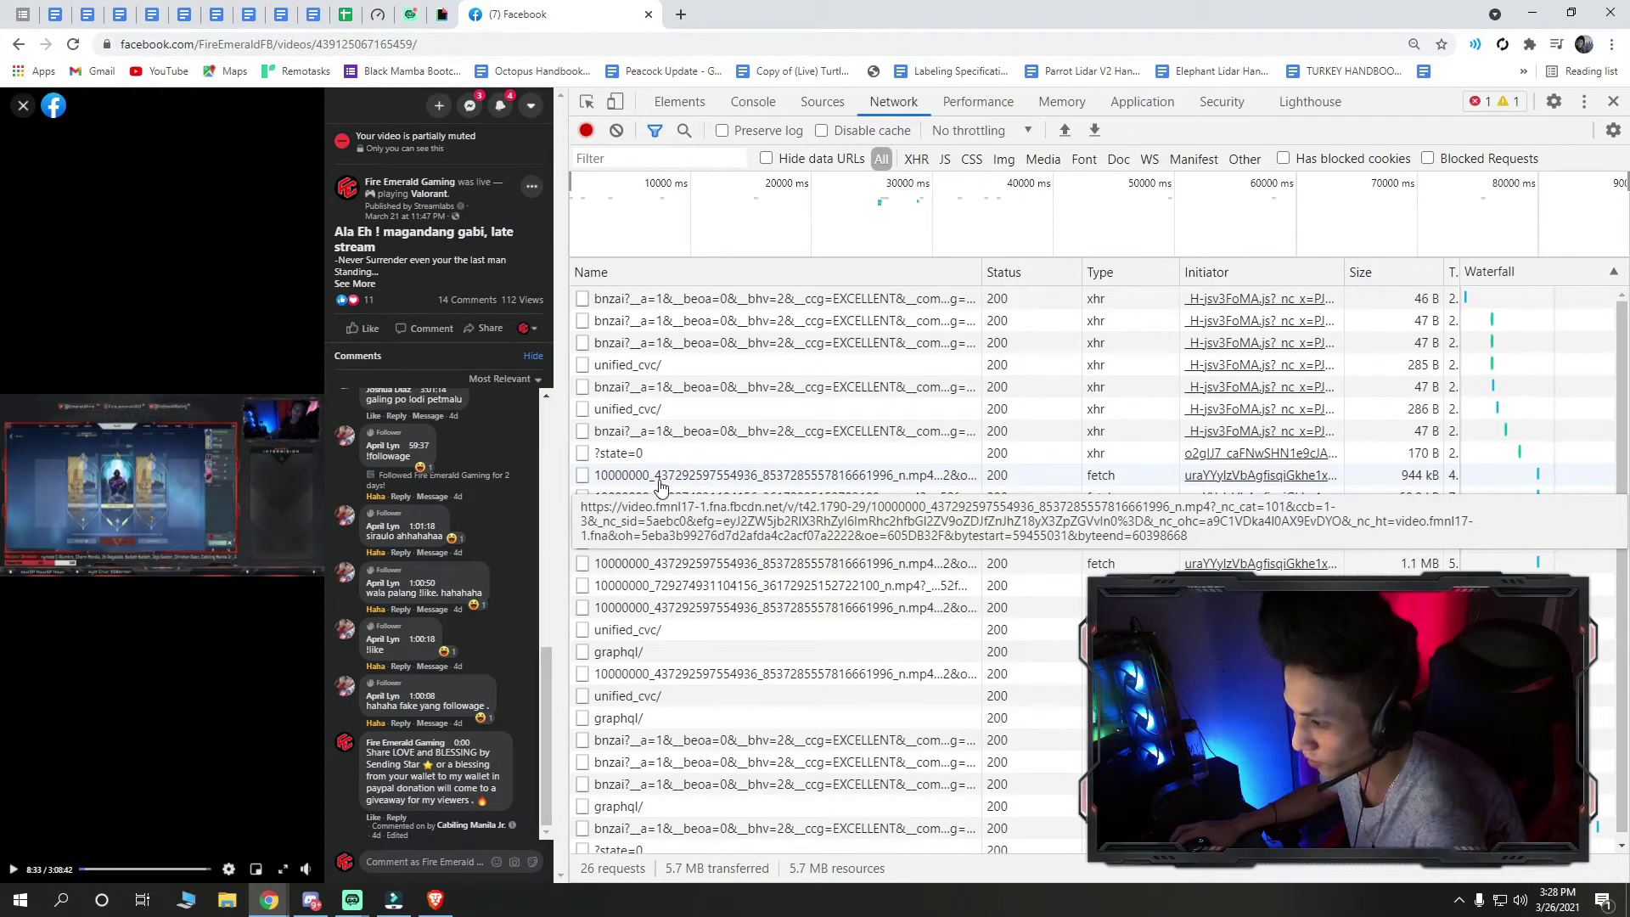
right_click(669, 482)
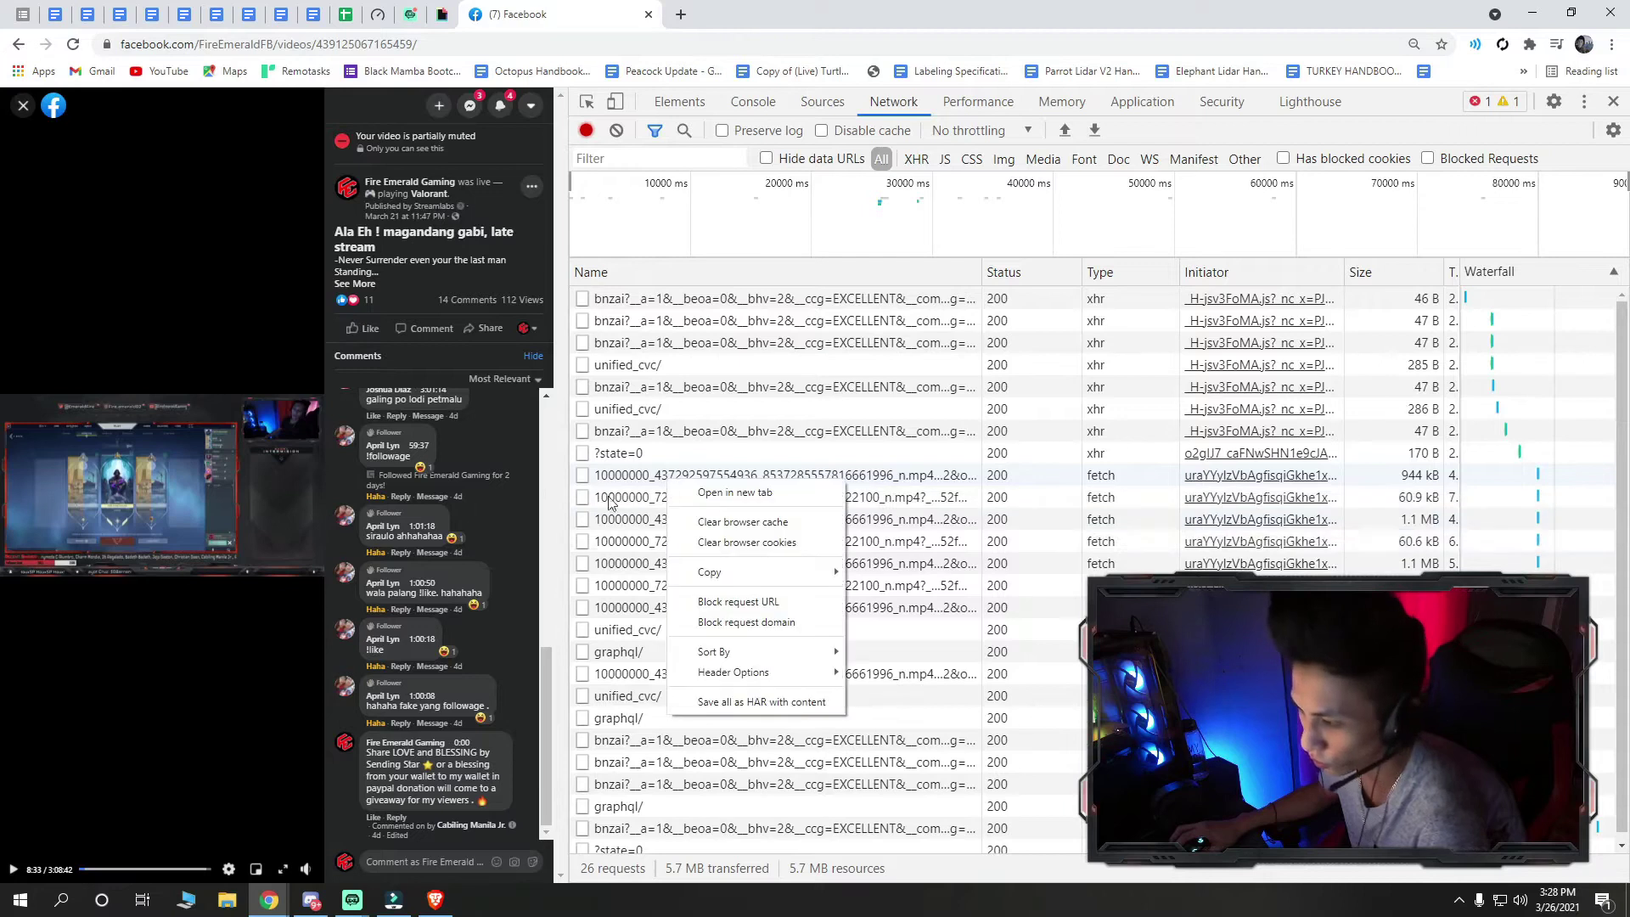
mouse_move(762, 572)
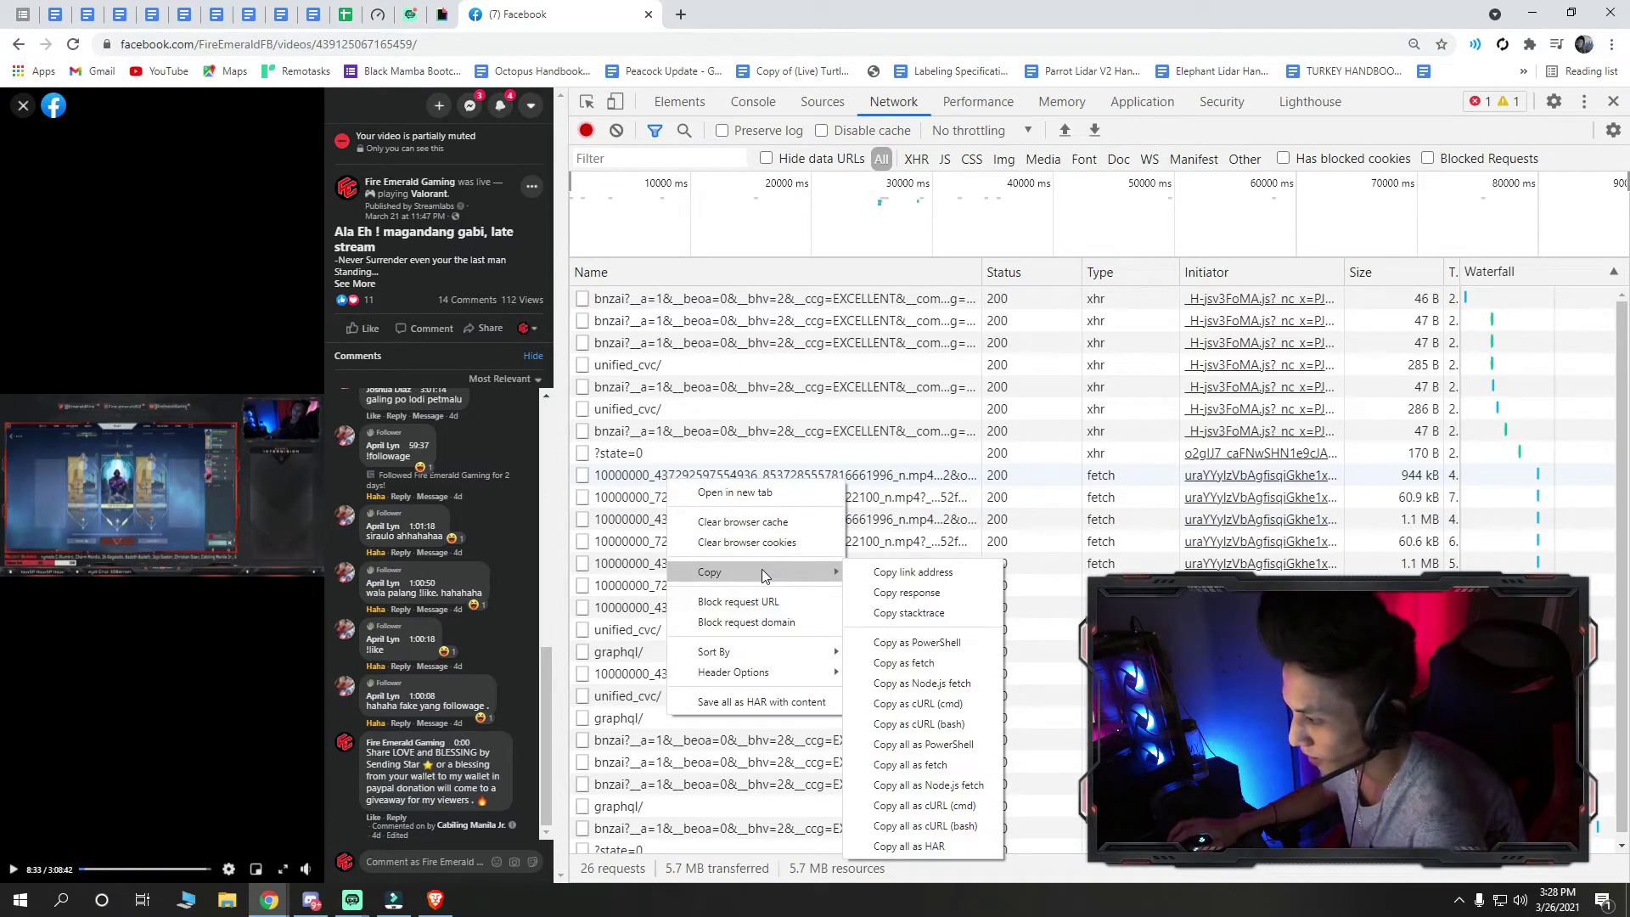
click(905, 574)
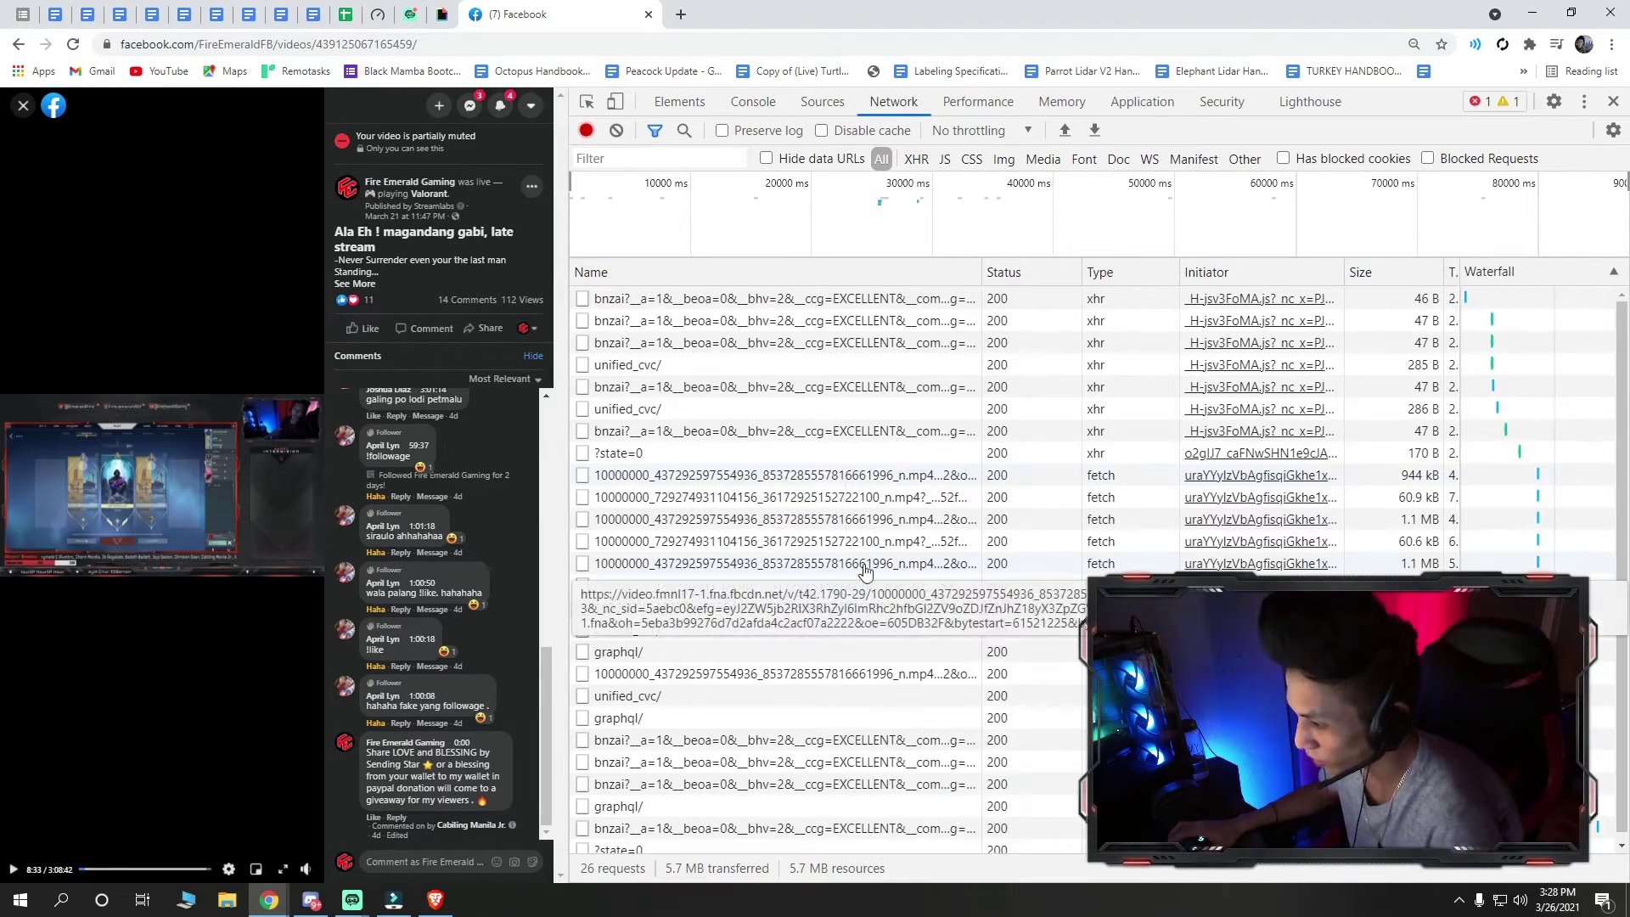
Paste the copied link into a new Notepad document and delete everything from "&bytestart" to its end
click(61, 899)
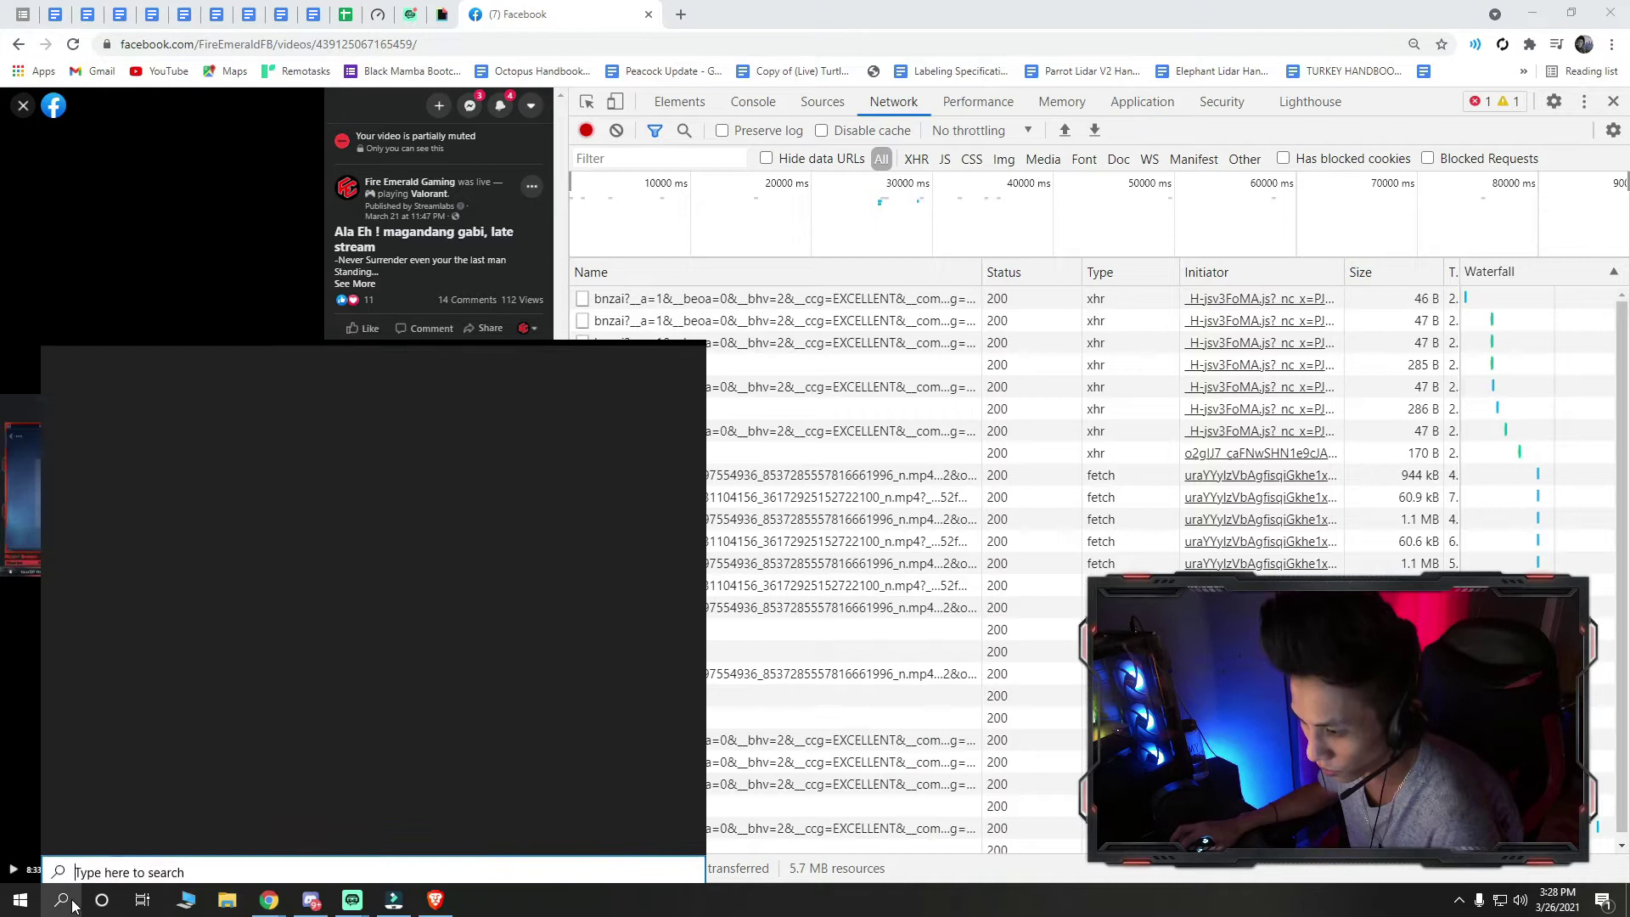
click(309, 620)
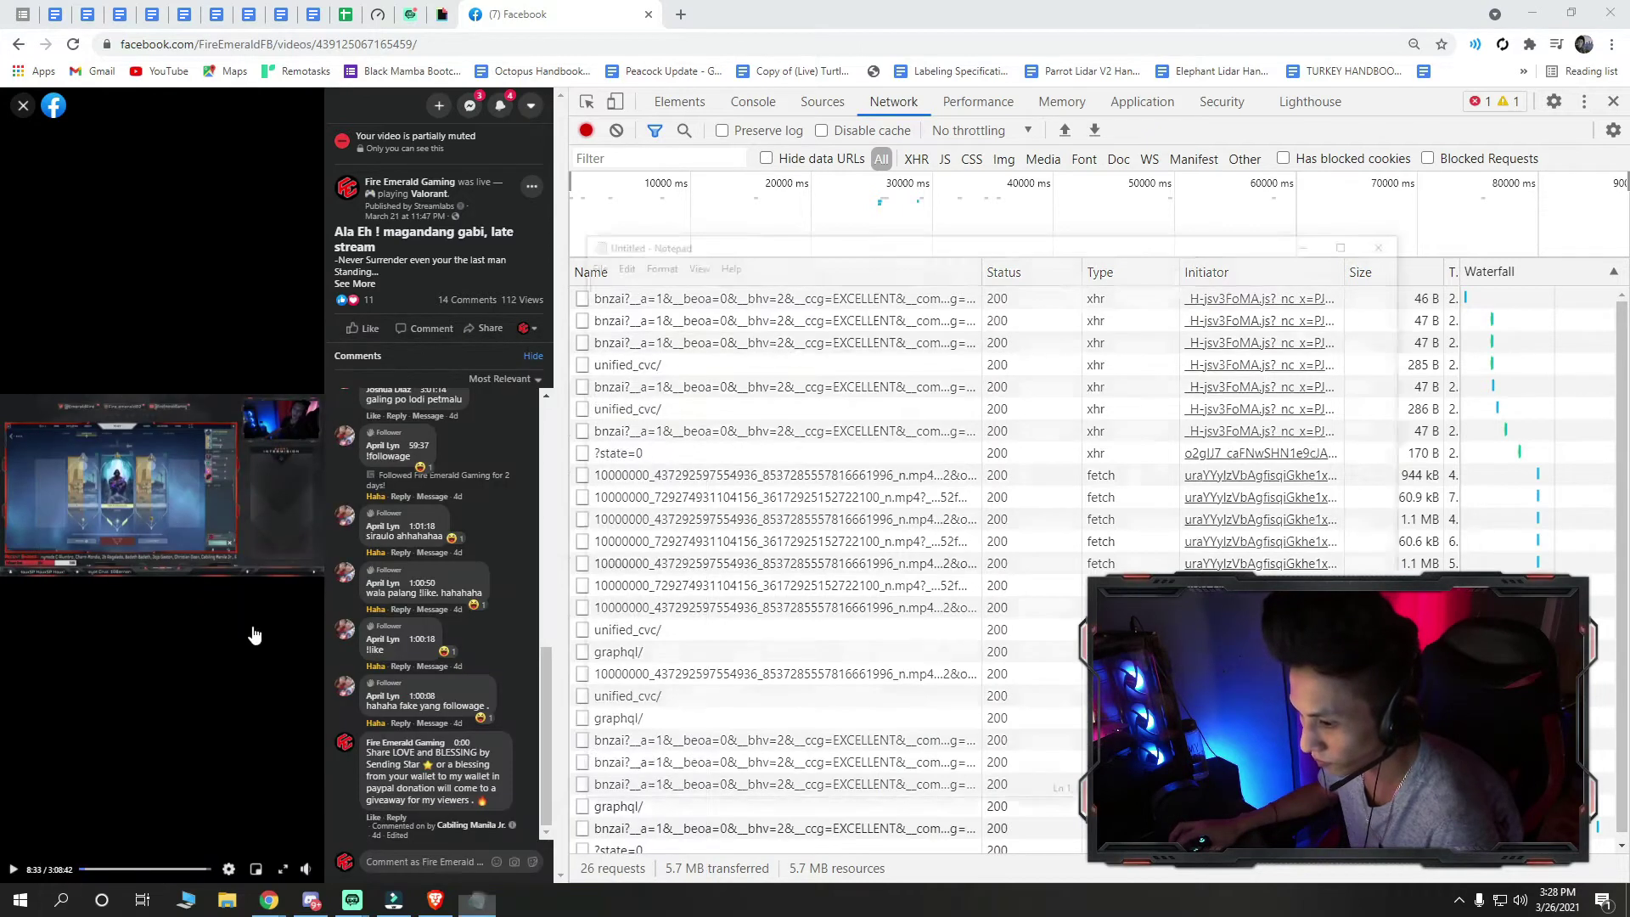
key(ctrl+v)
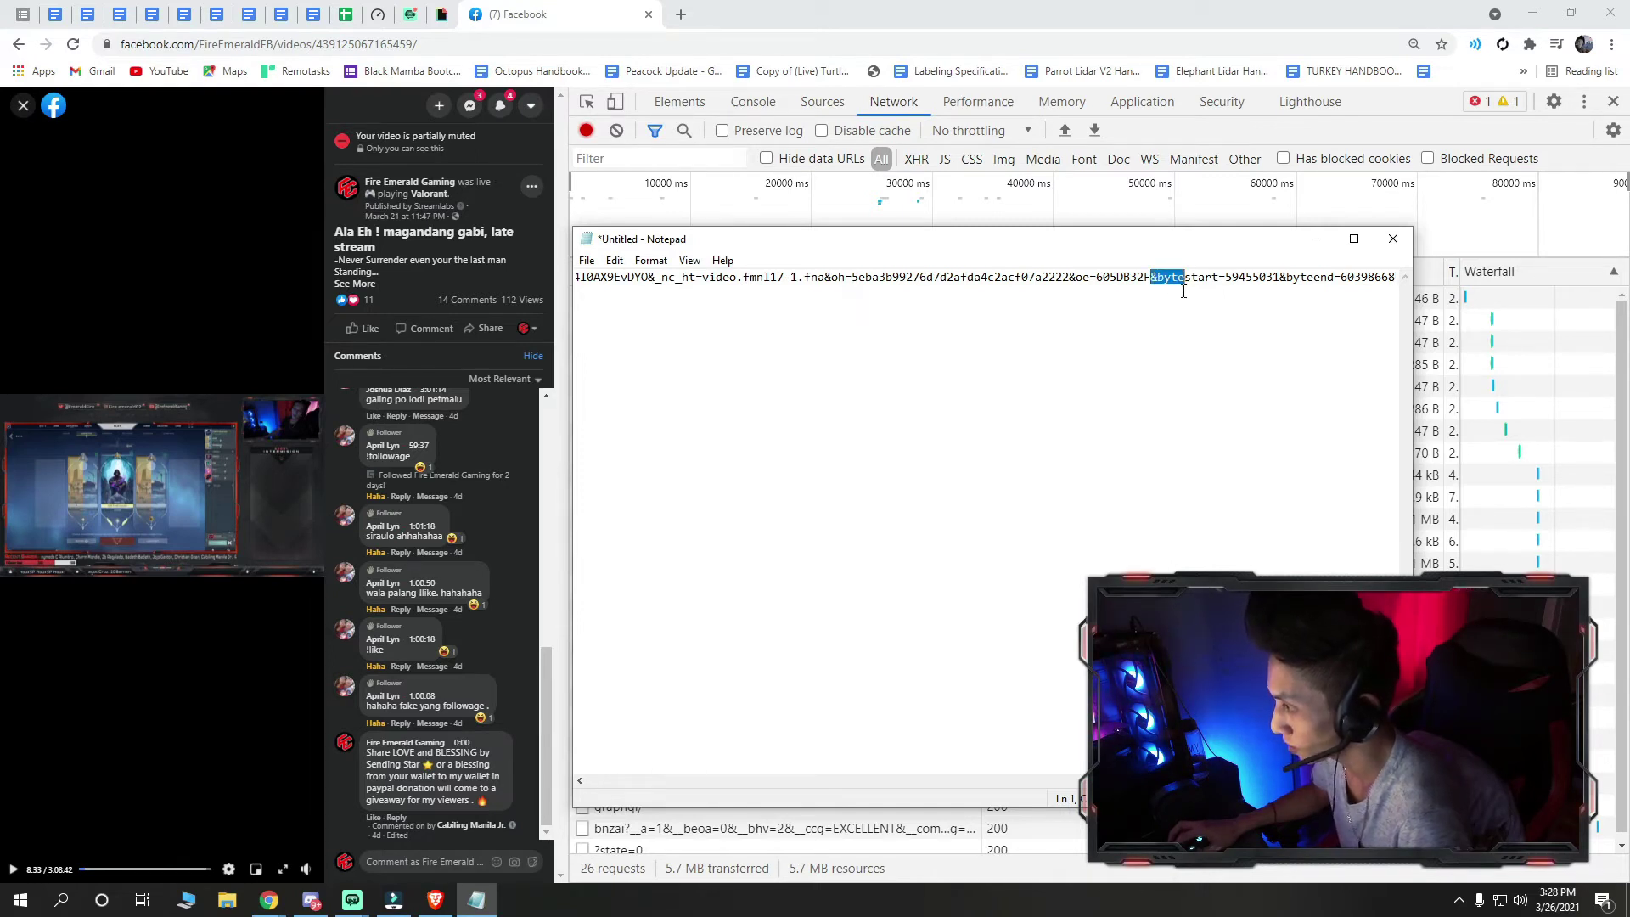
drag(1175, 292, 1405, 314)
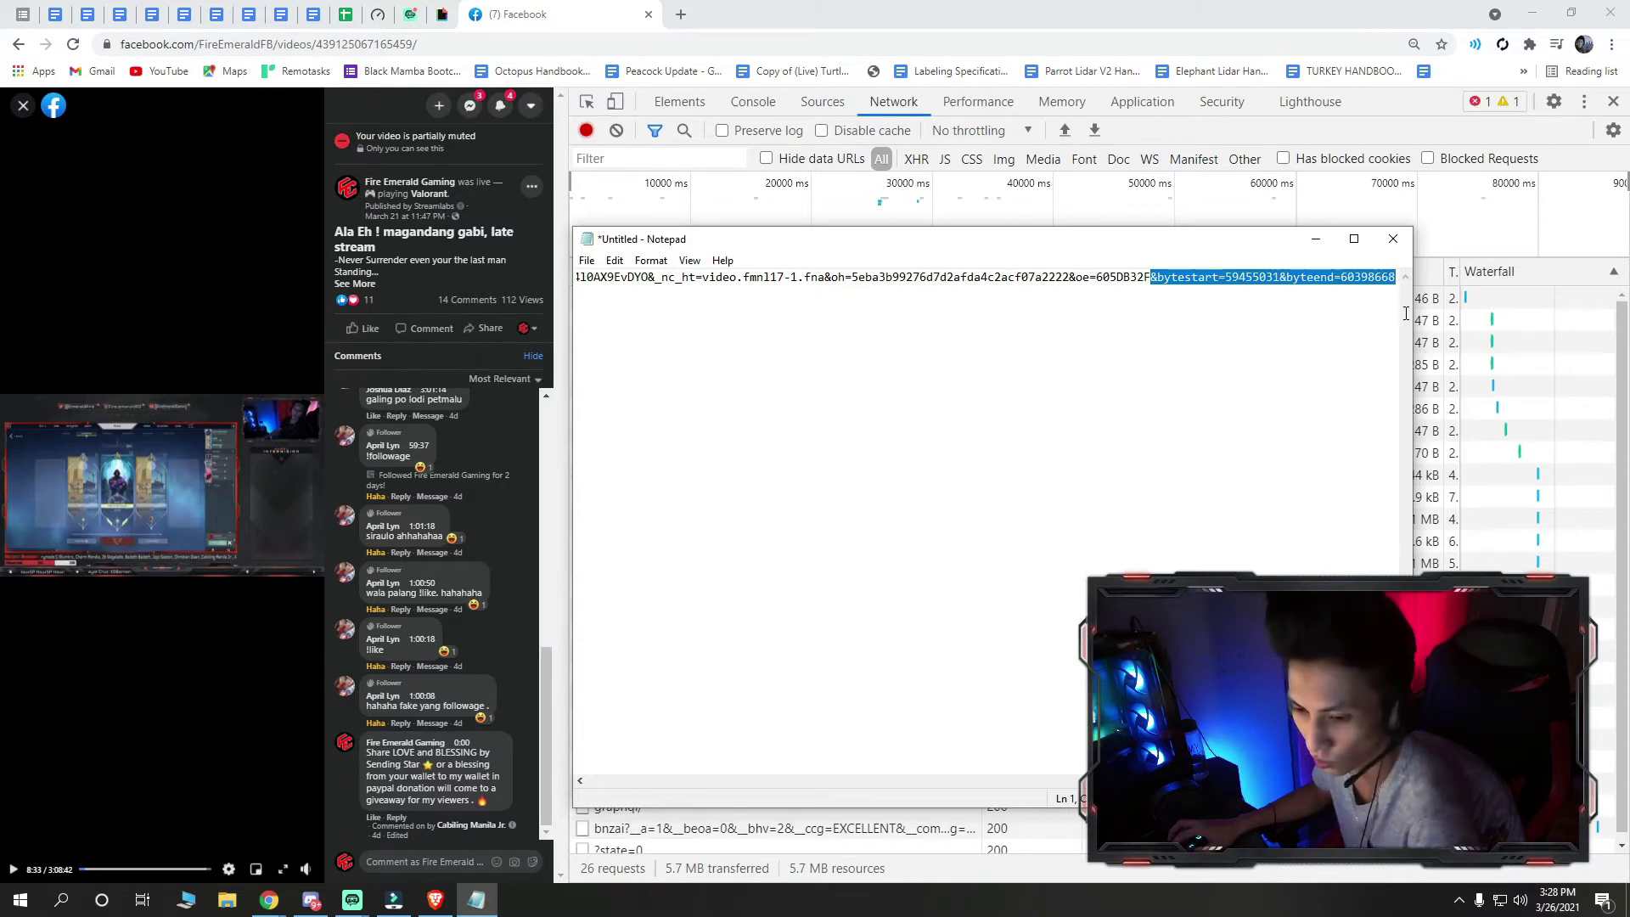
key(BackSpace)
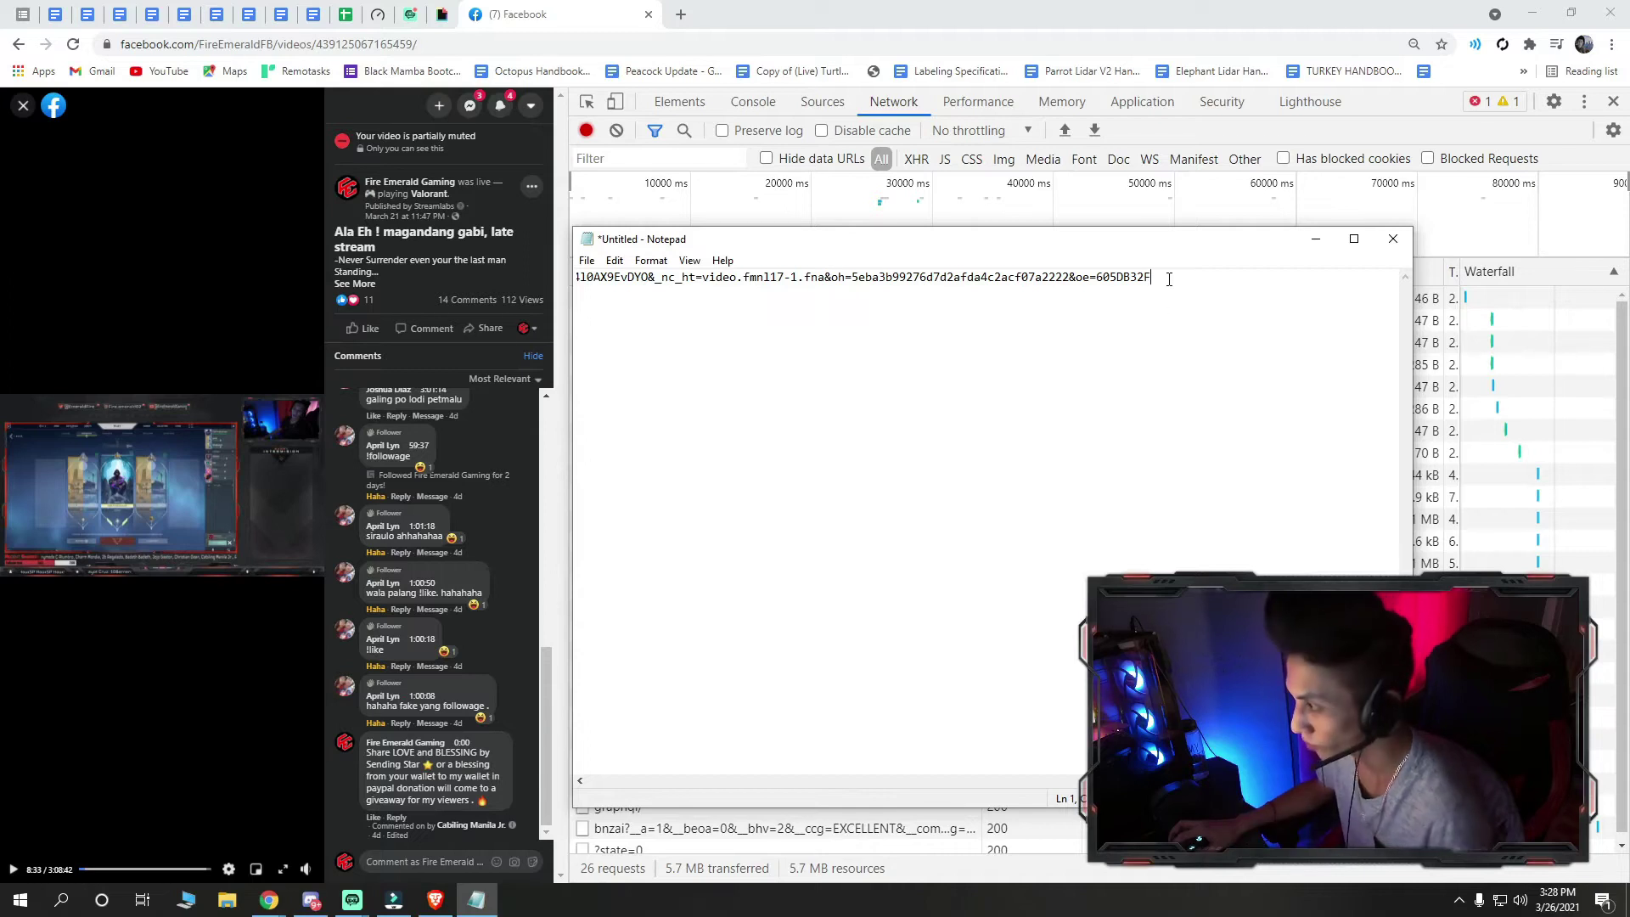
drag(1156, 280, 1030, 281)
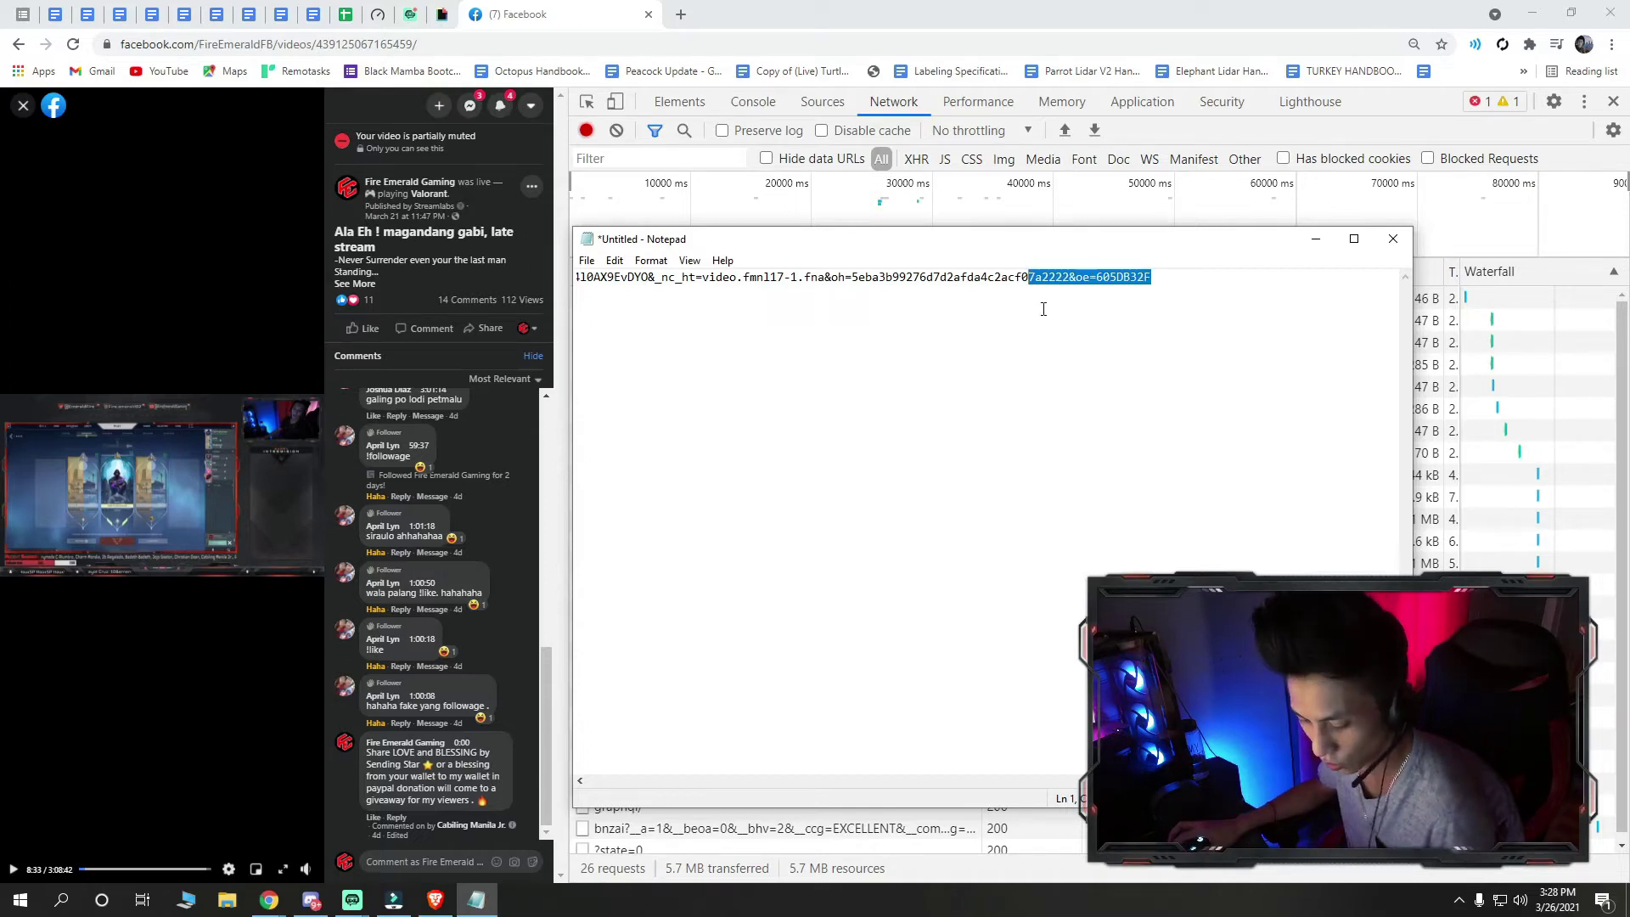
key(ctrl+a)
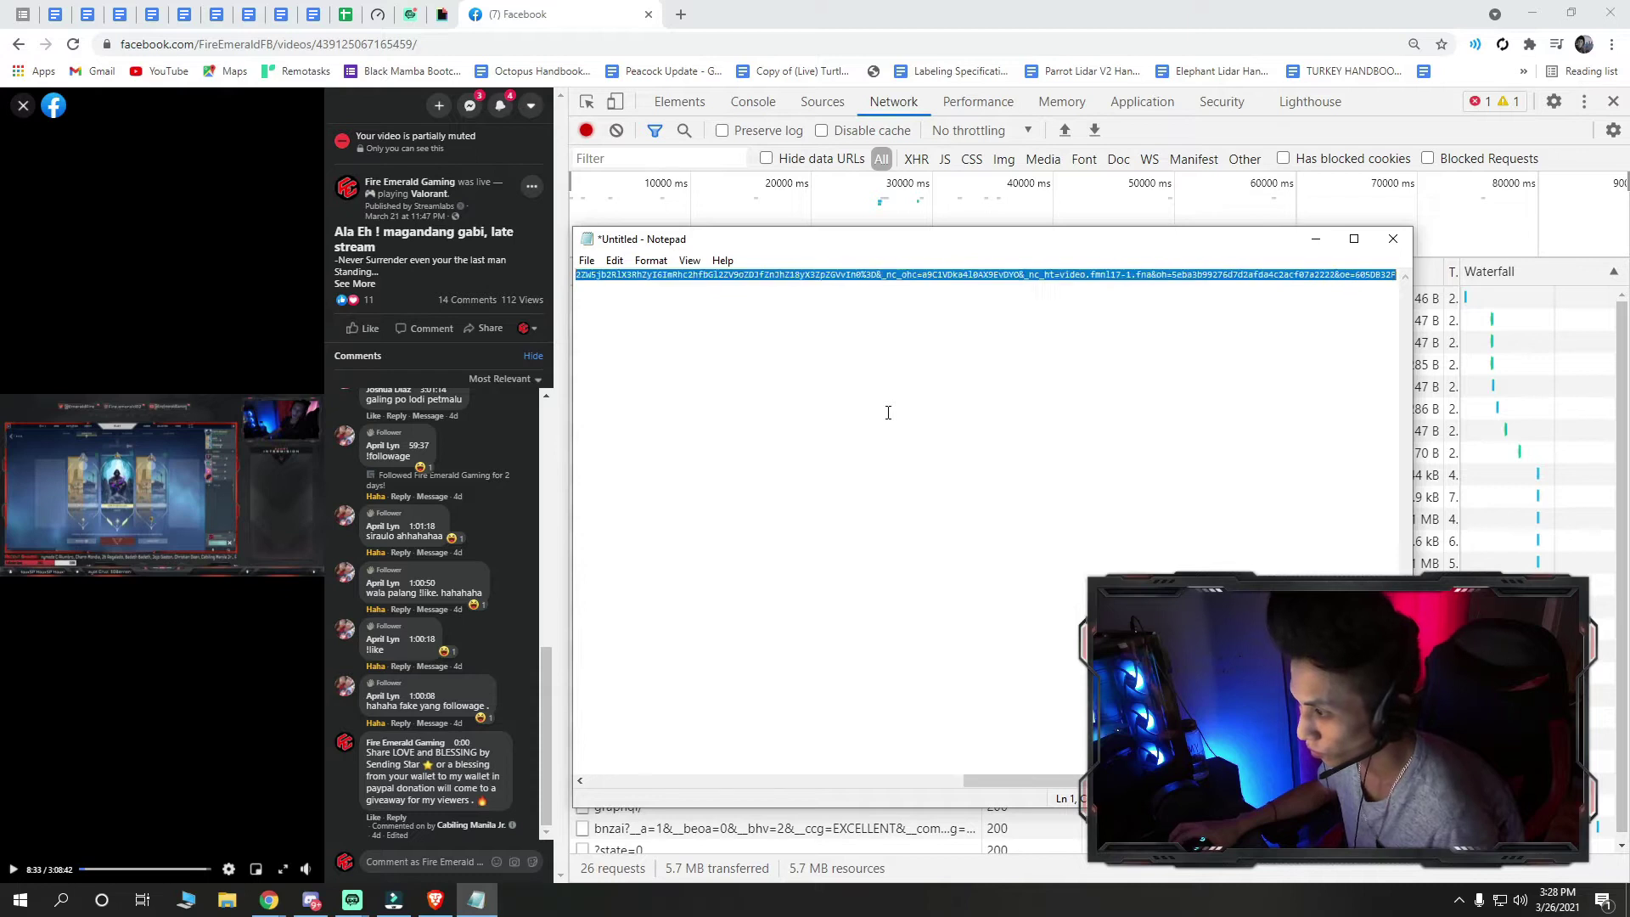
key(BackSpace)
key(ctrl+v)
key(ctrl+a)
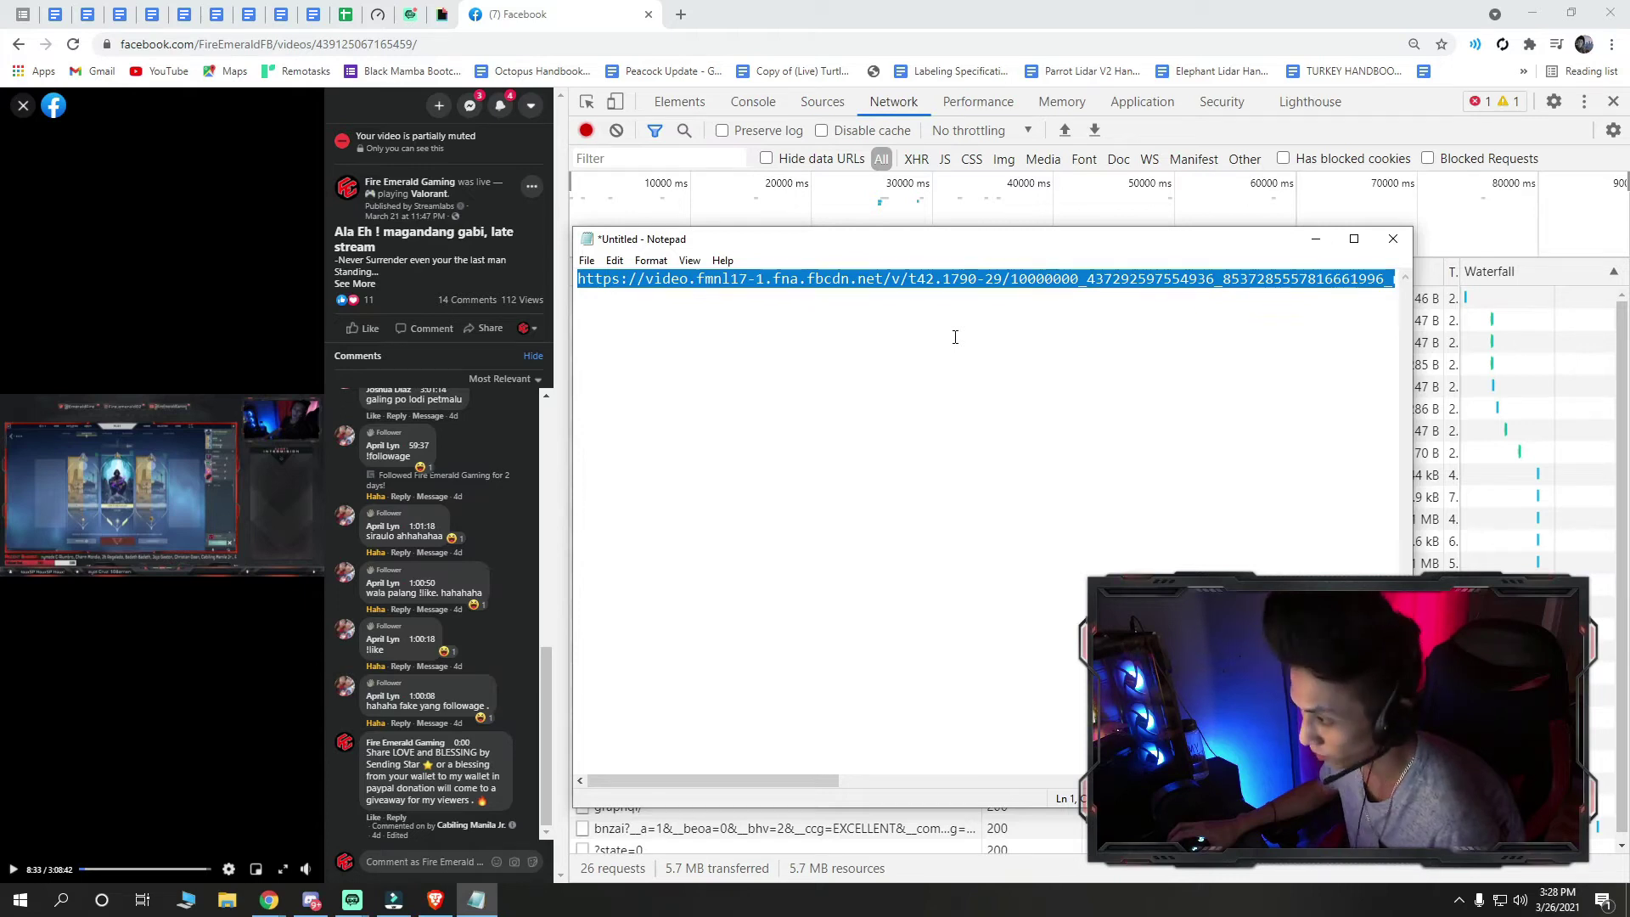
right_click(945, 274)
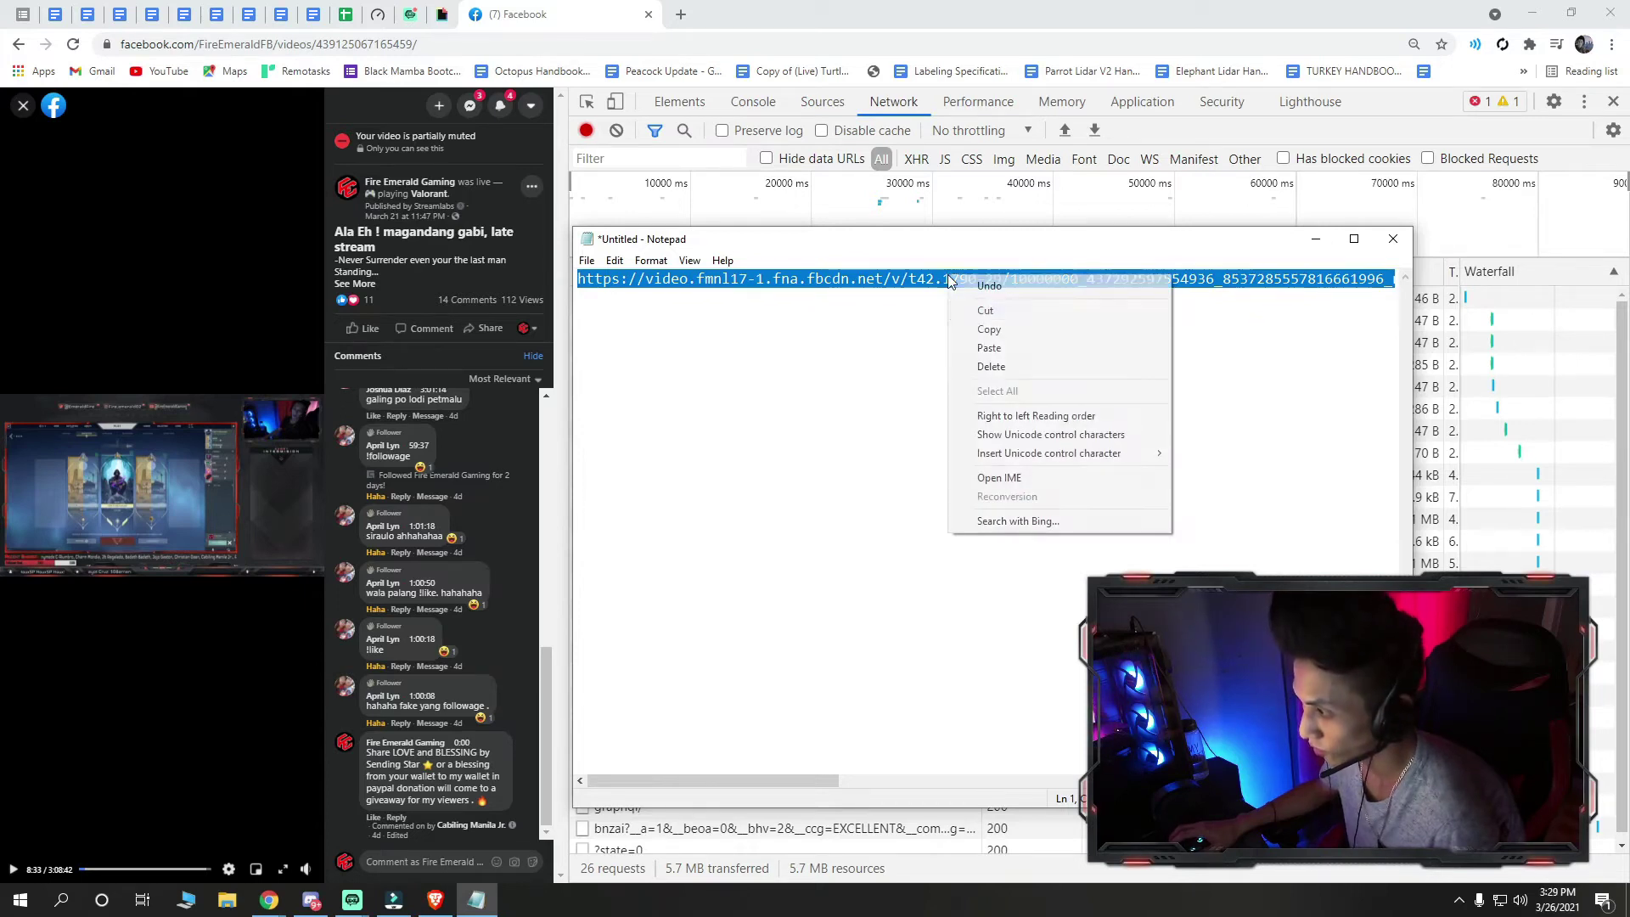
click(978, 330)
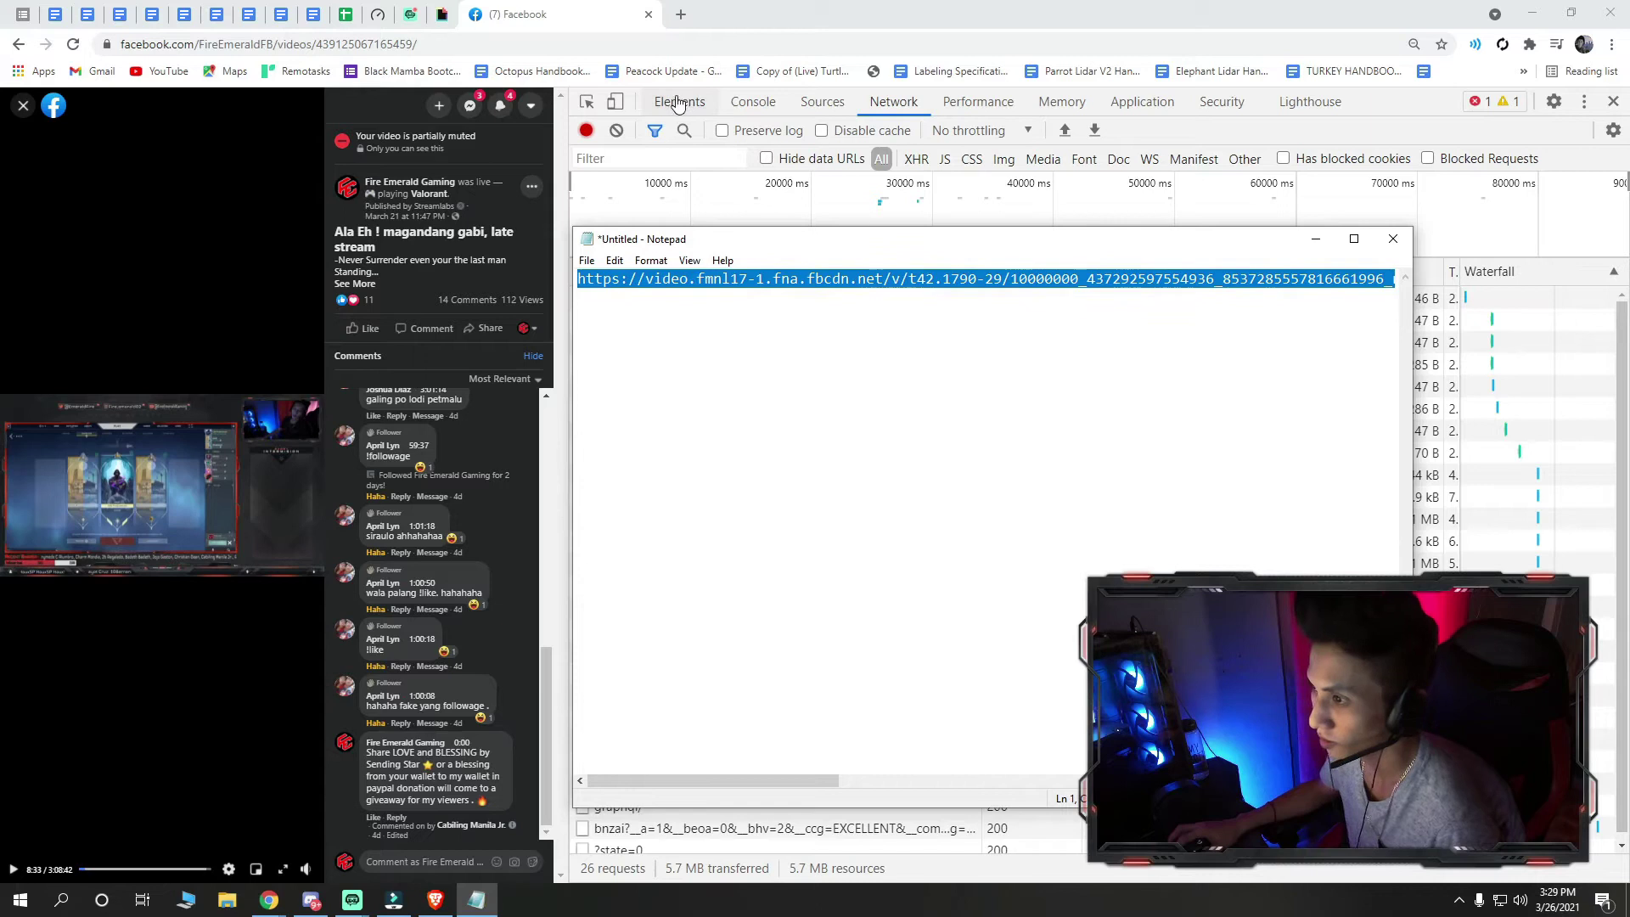
Switch to the Brave browser and load the copied MP4 link in a new tab
mouse_move(439, 910)
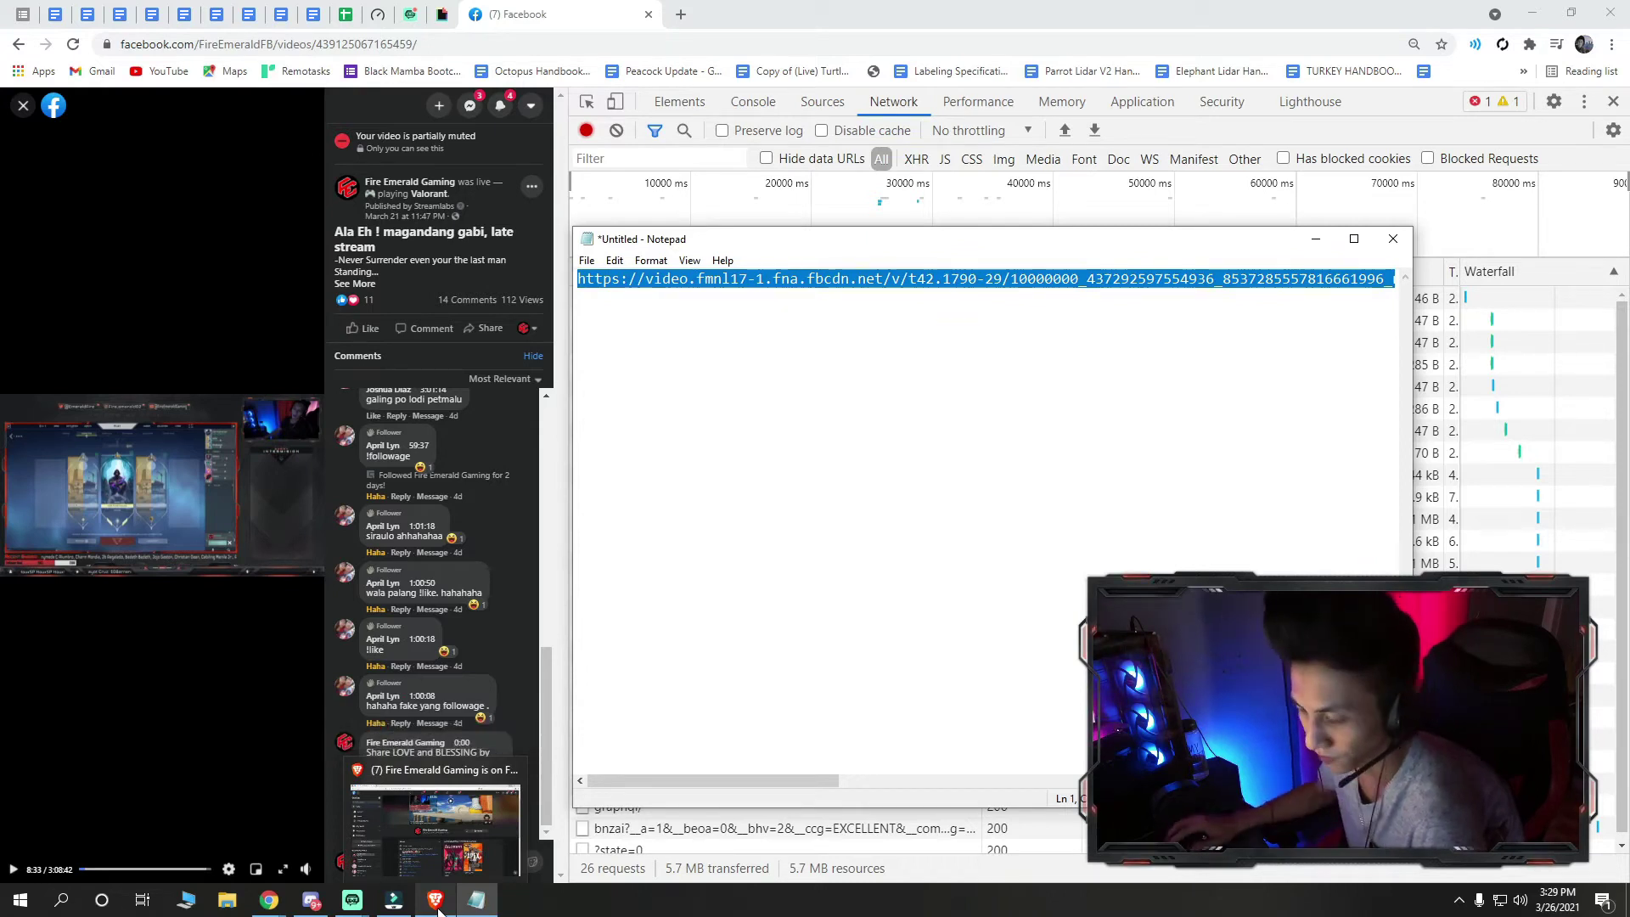
click(438, 909)
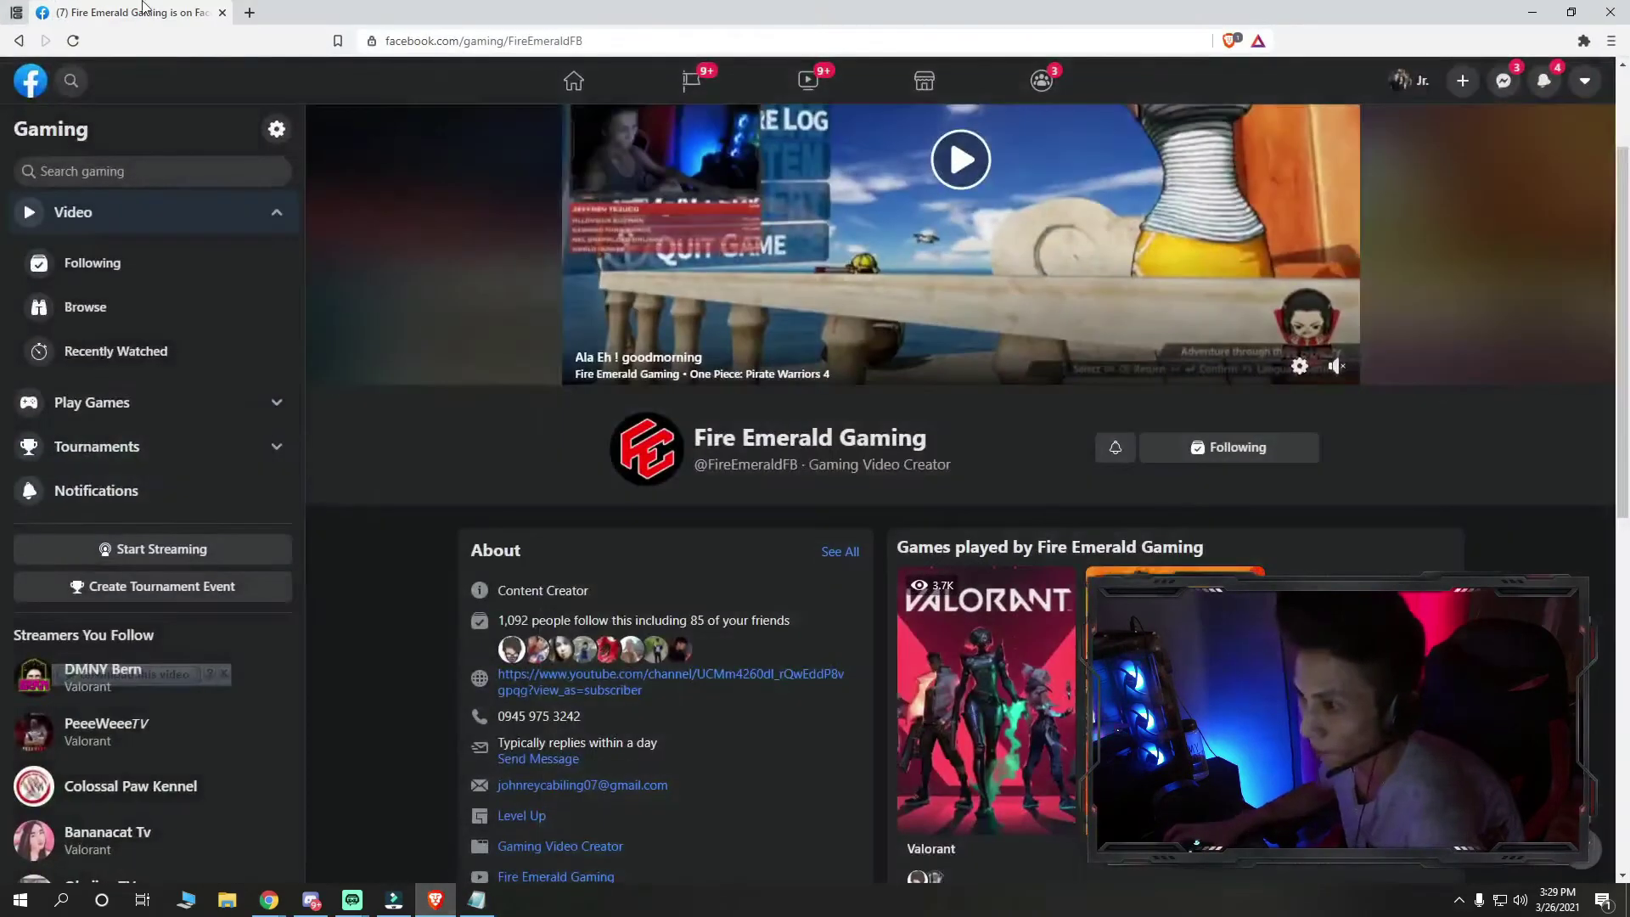
click(249, 17)
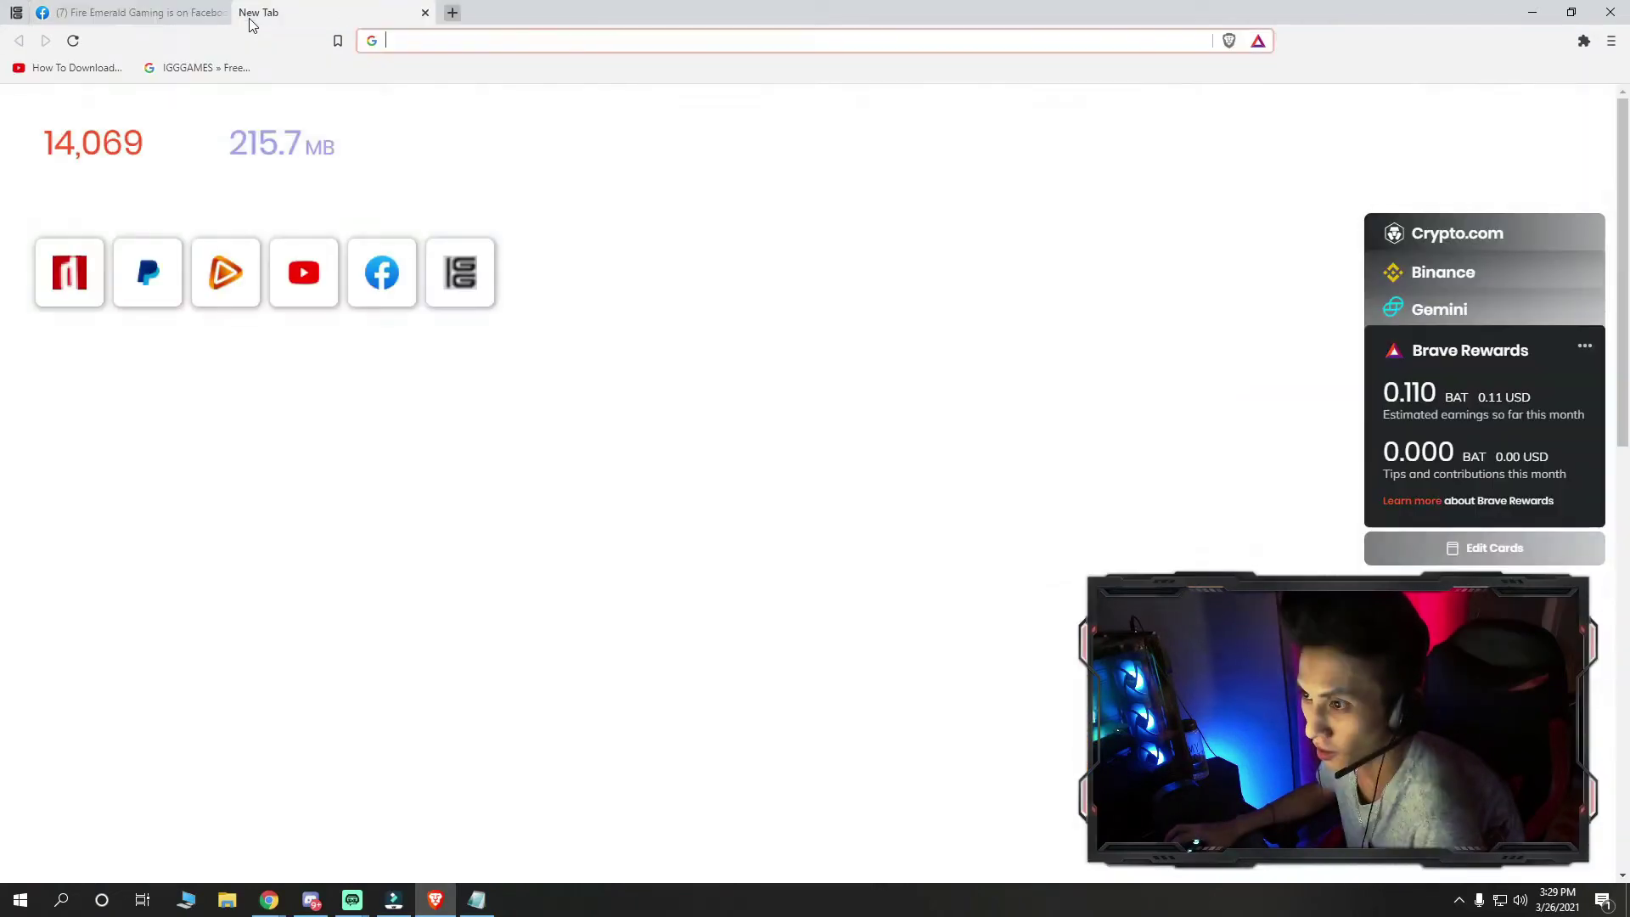
click(439, 39)
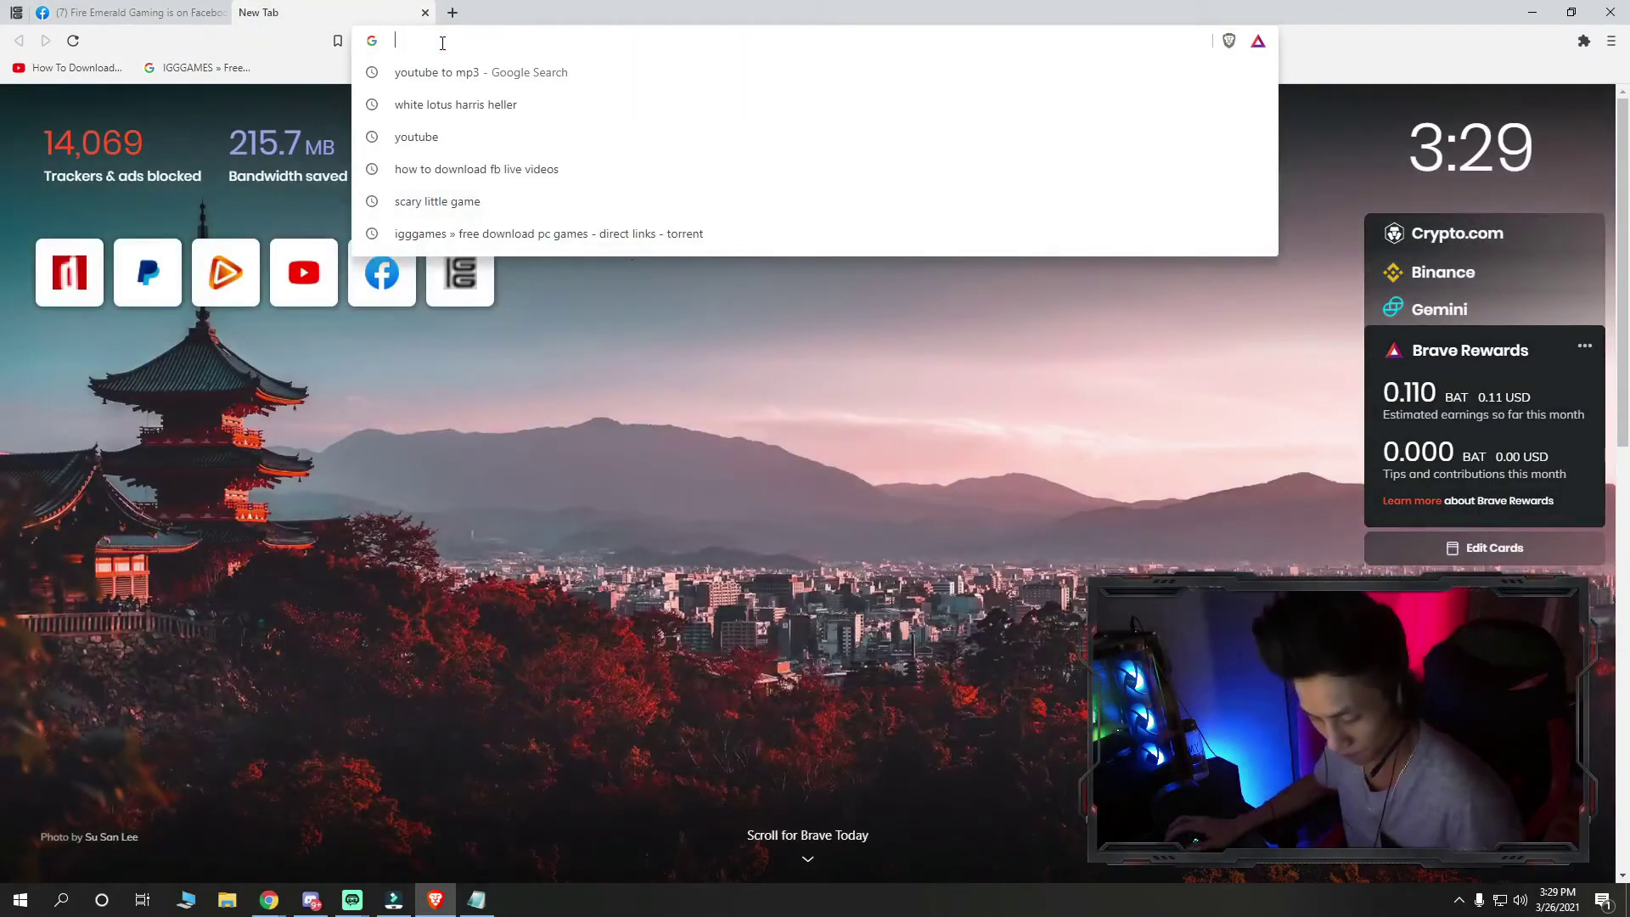
key(ctrl+v)
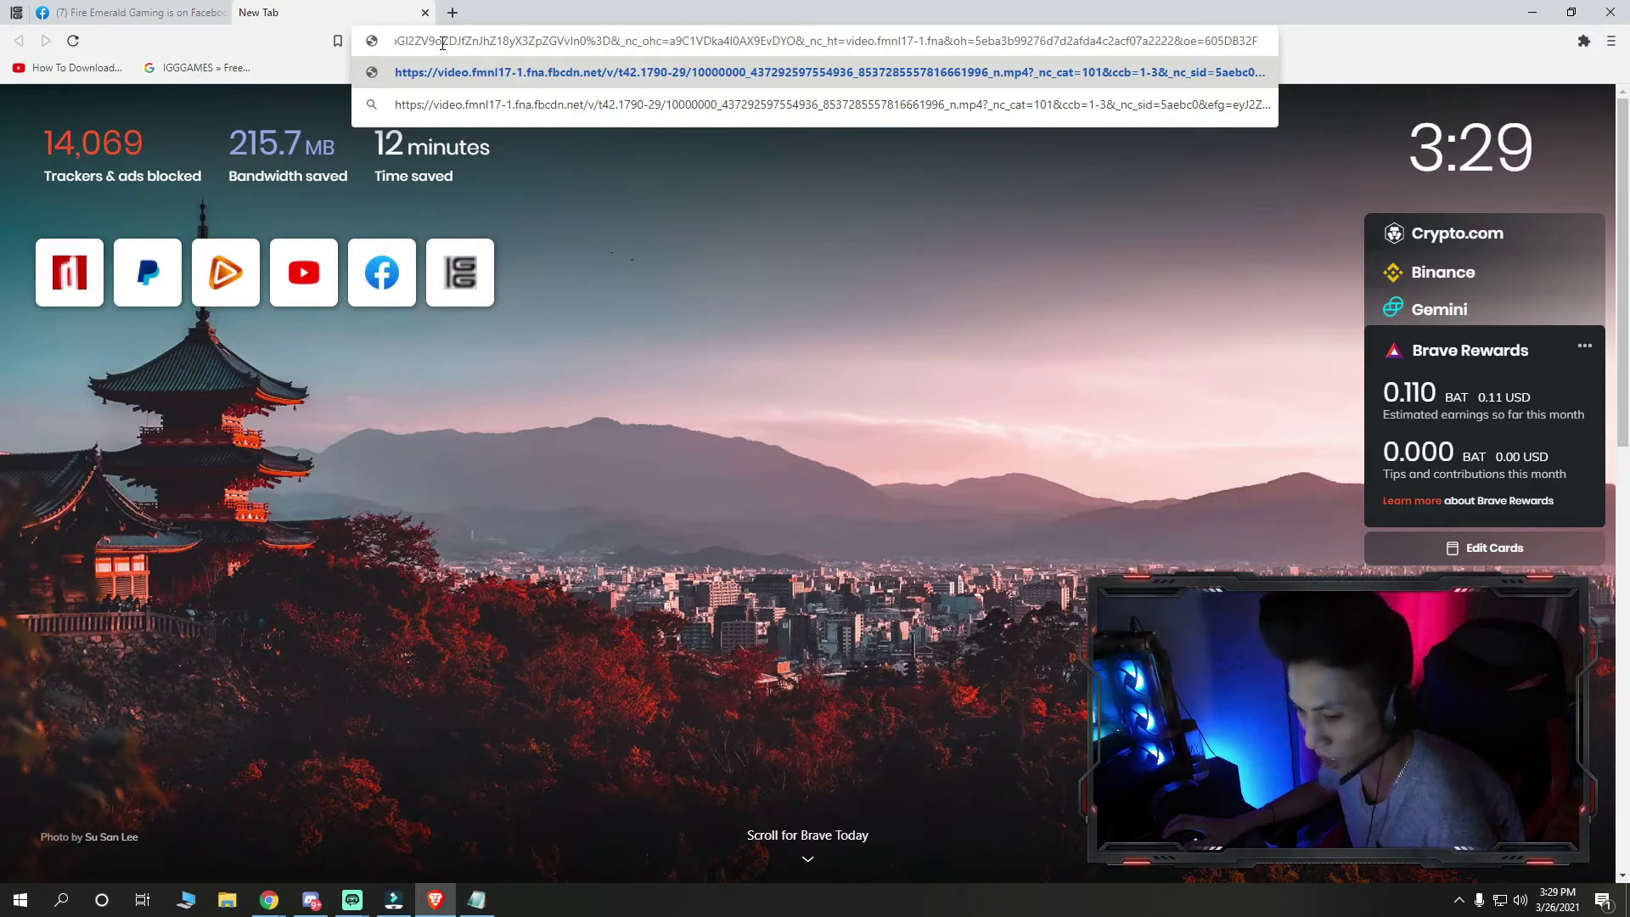
key(Return)
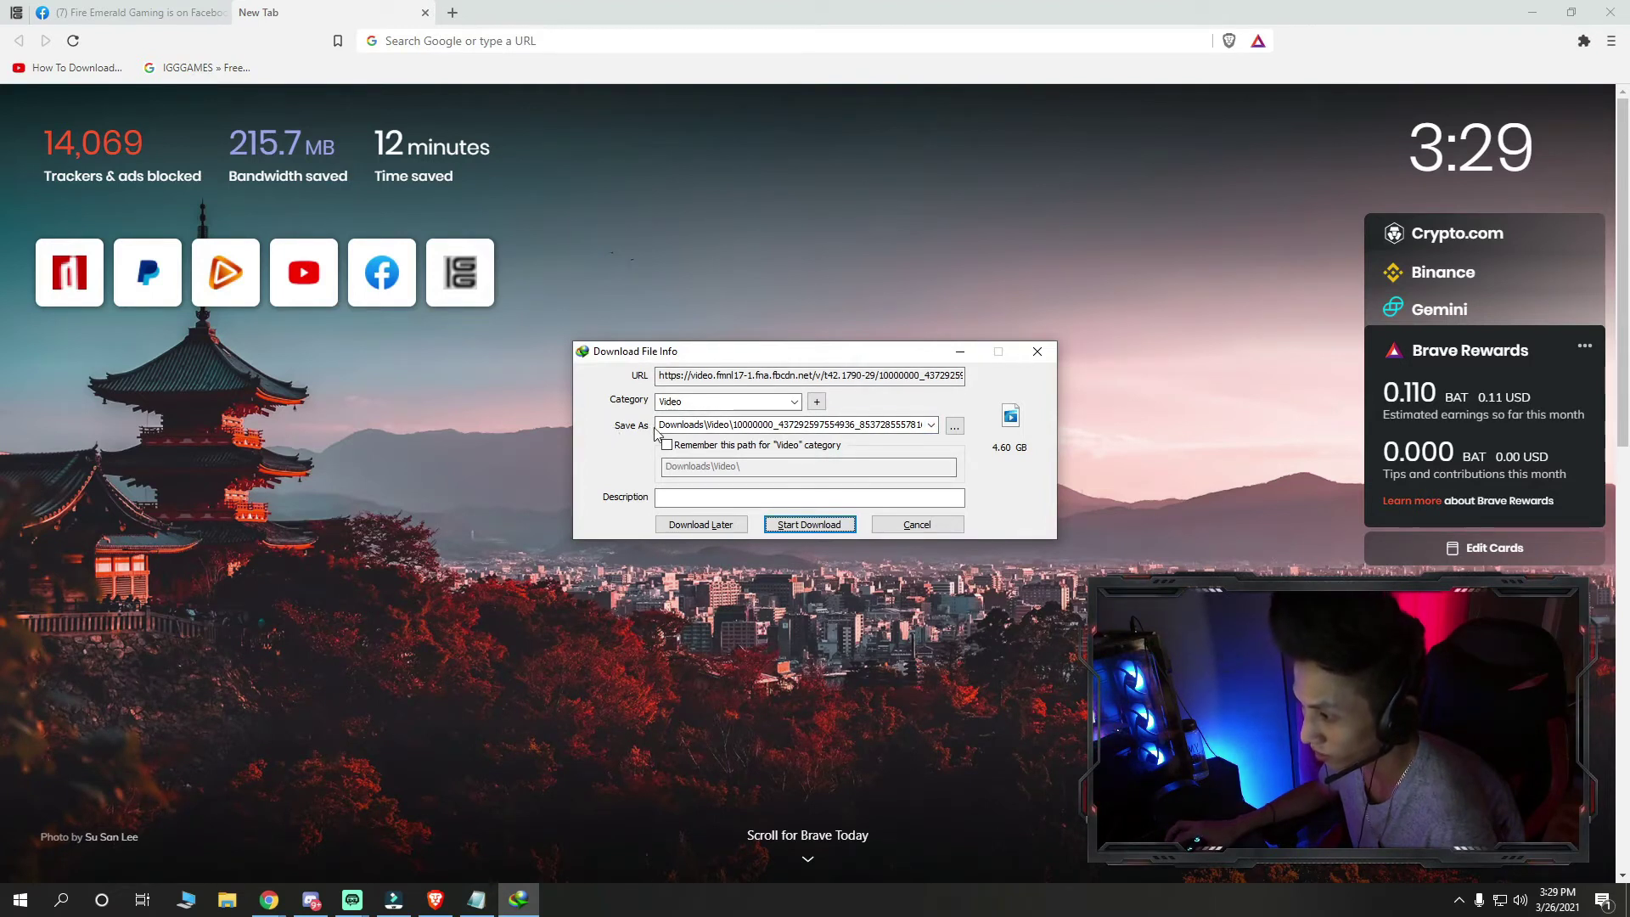
Browse for the download's save location and go to the Streamlabs Record\Downloaded LIve folder on drive E
click(955, 426)
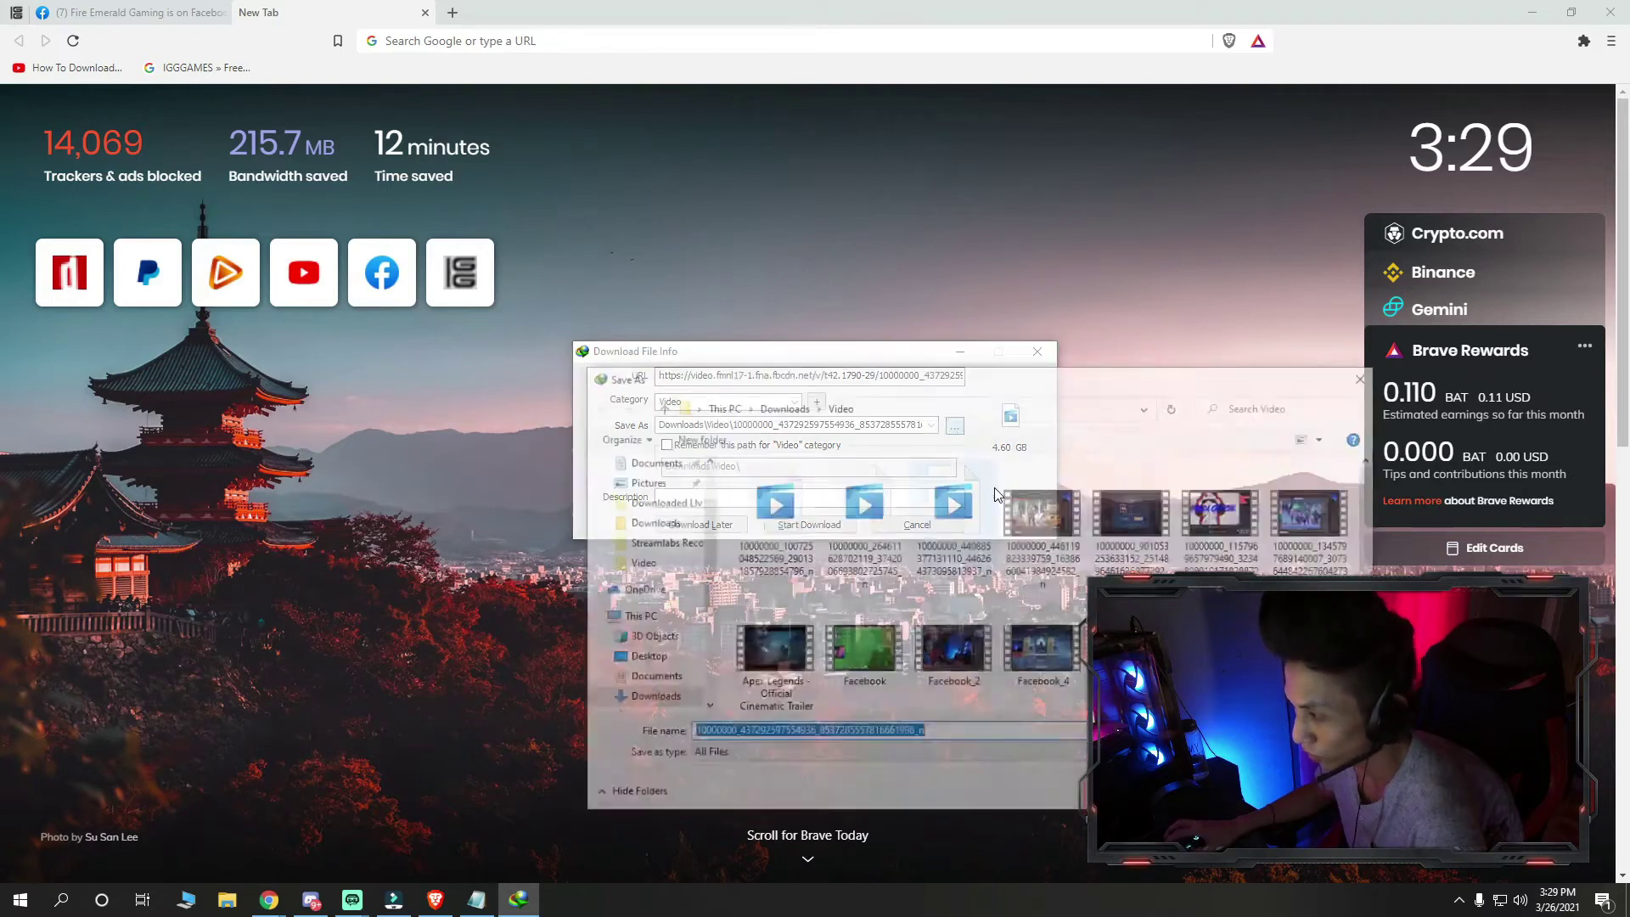
scroll(645, 692, down, 3)
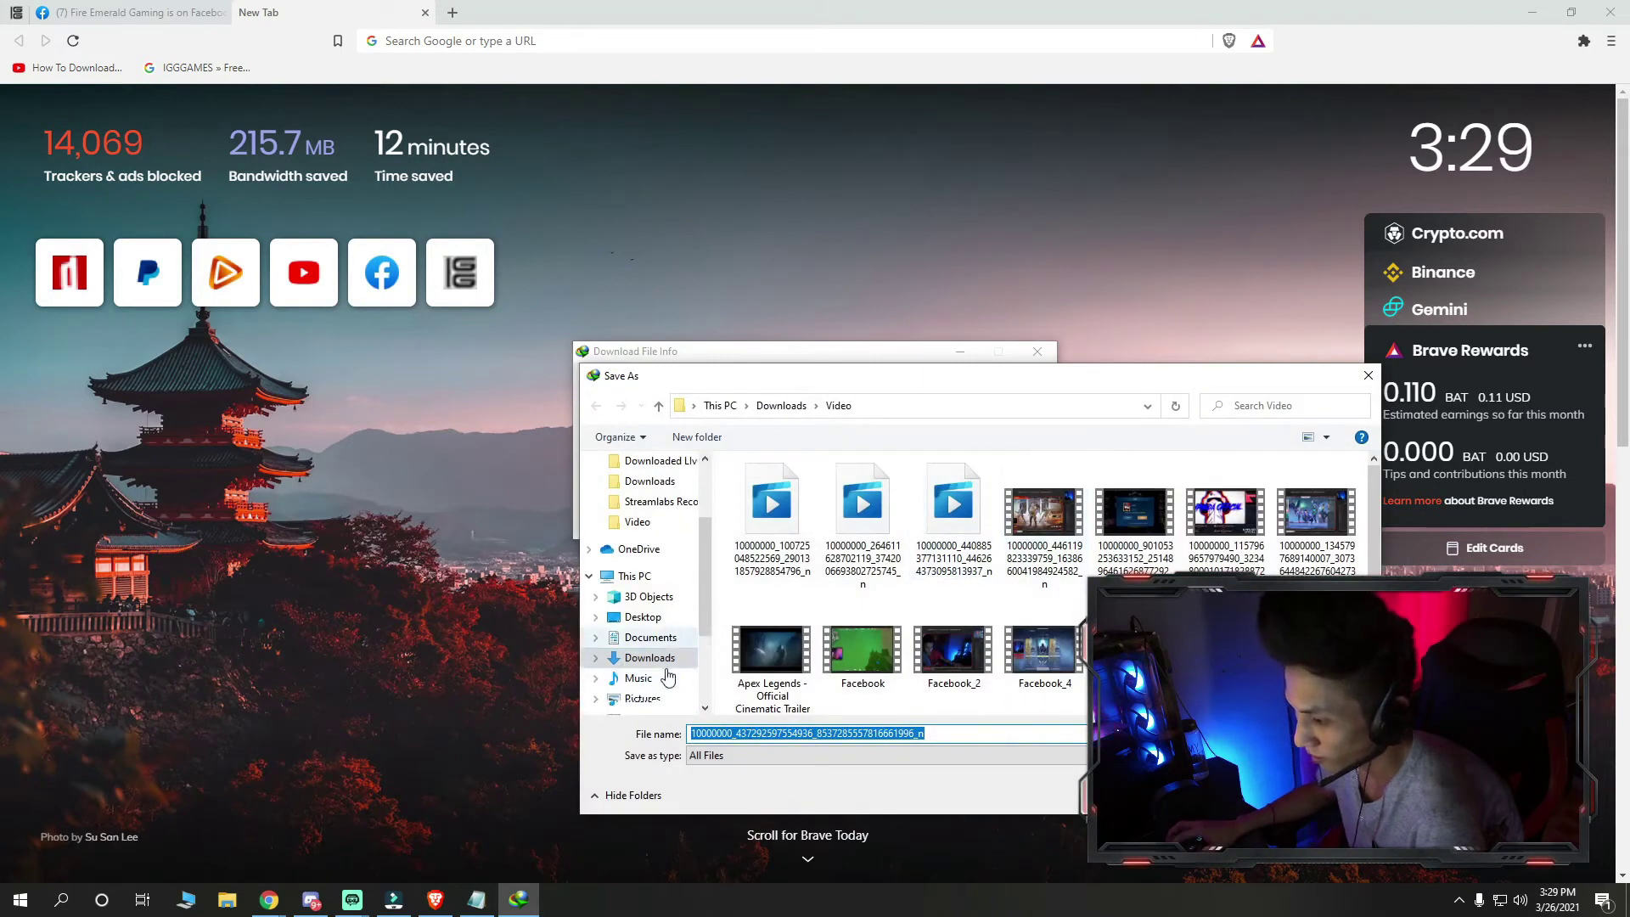
scroll(651, 677, down, 1)
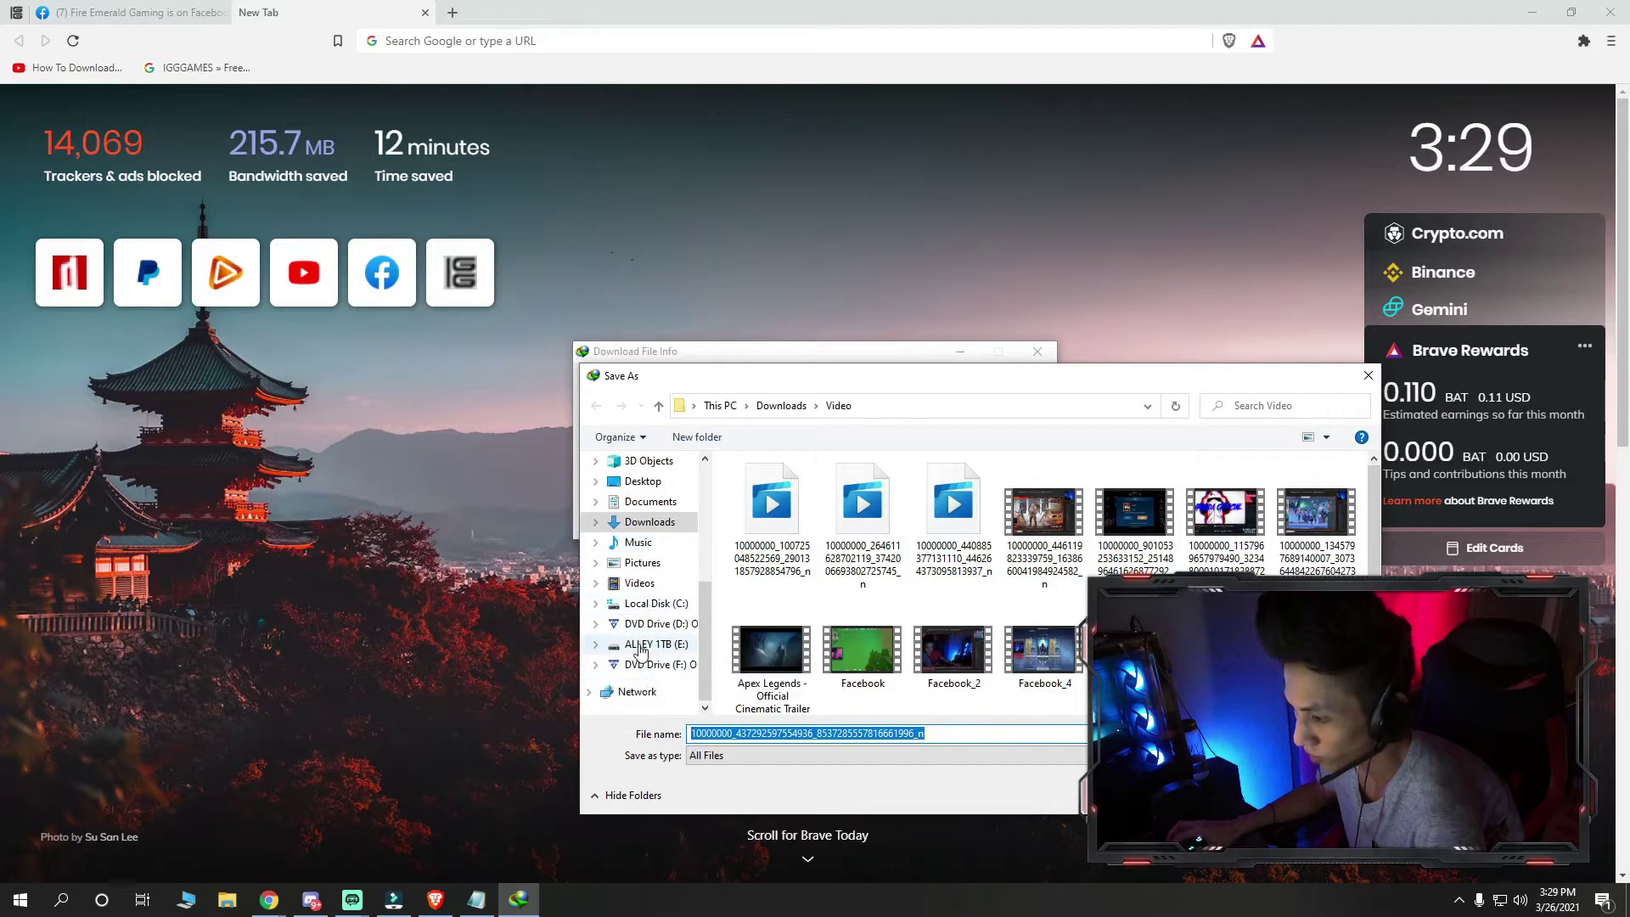
click(653, 645)
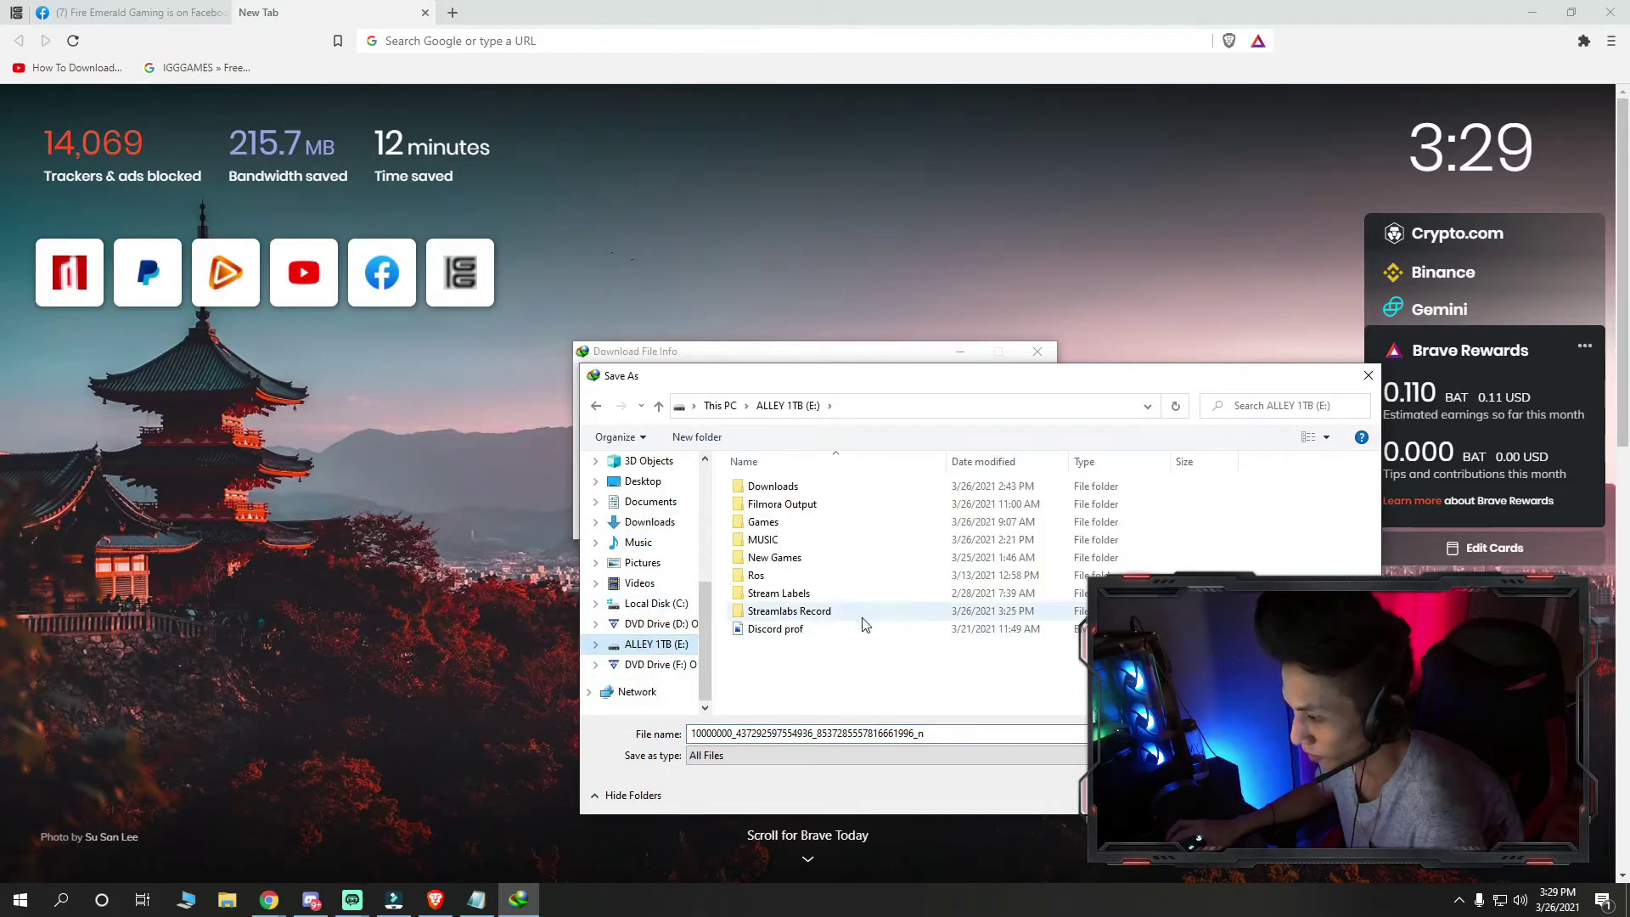
double_click(809, 612)
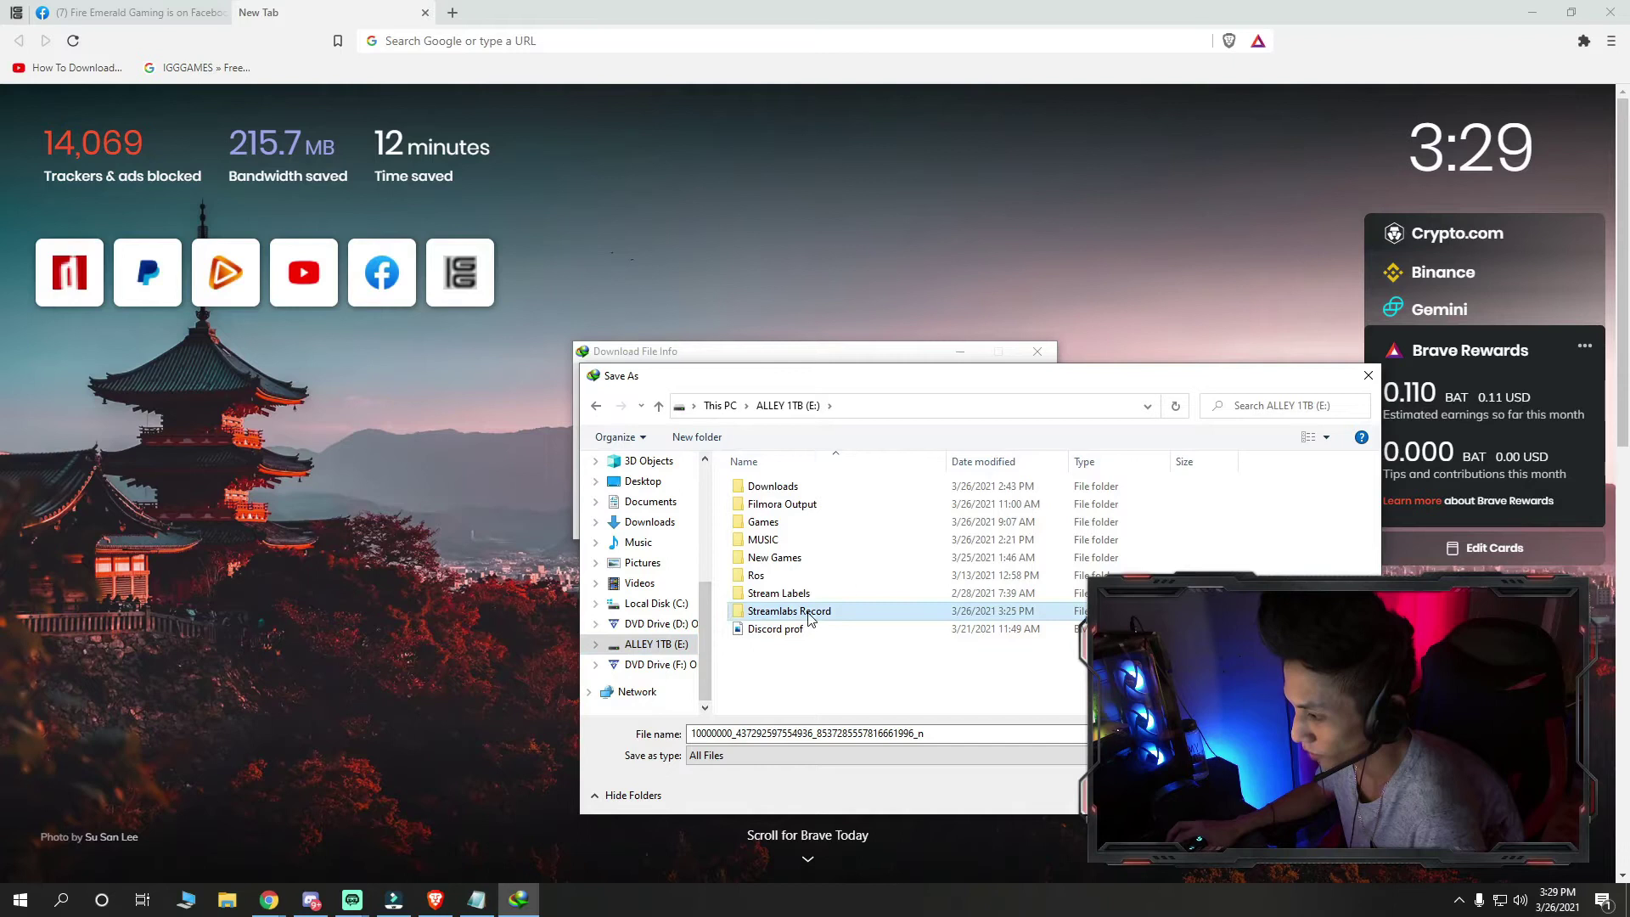
double_click(962, 519)
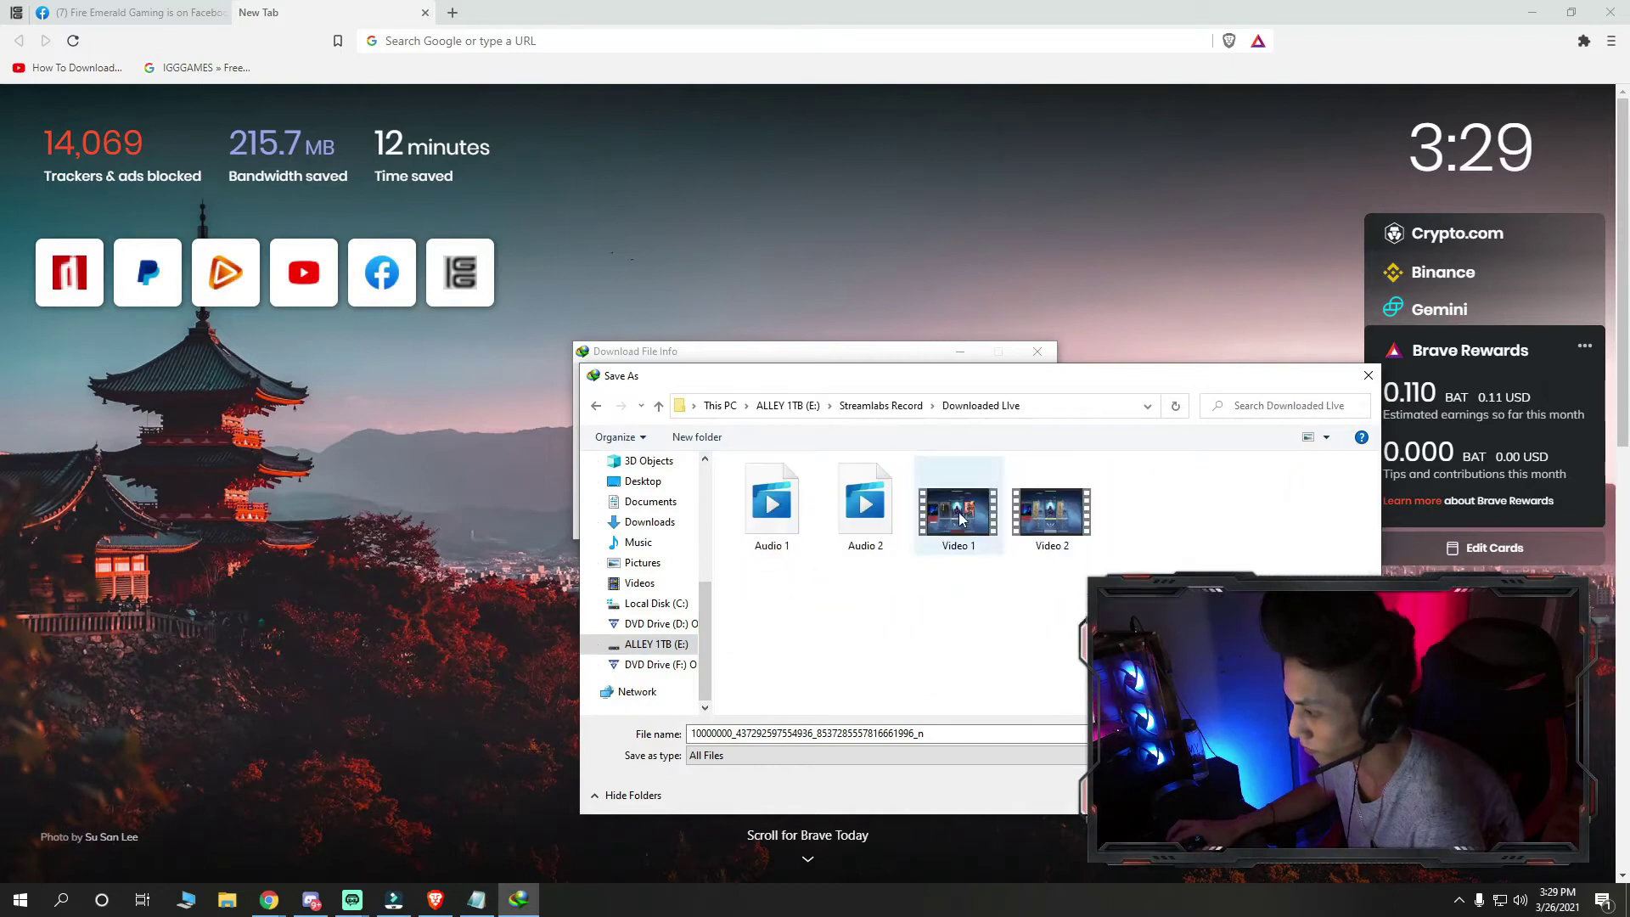
Create a folder named "New Live Download" inside Downloaded LIve
right_click(784, 608)
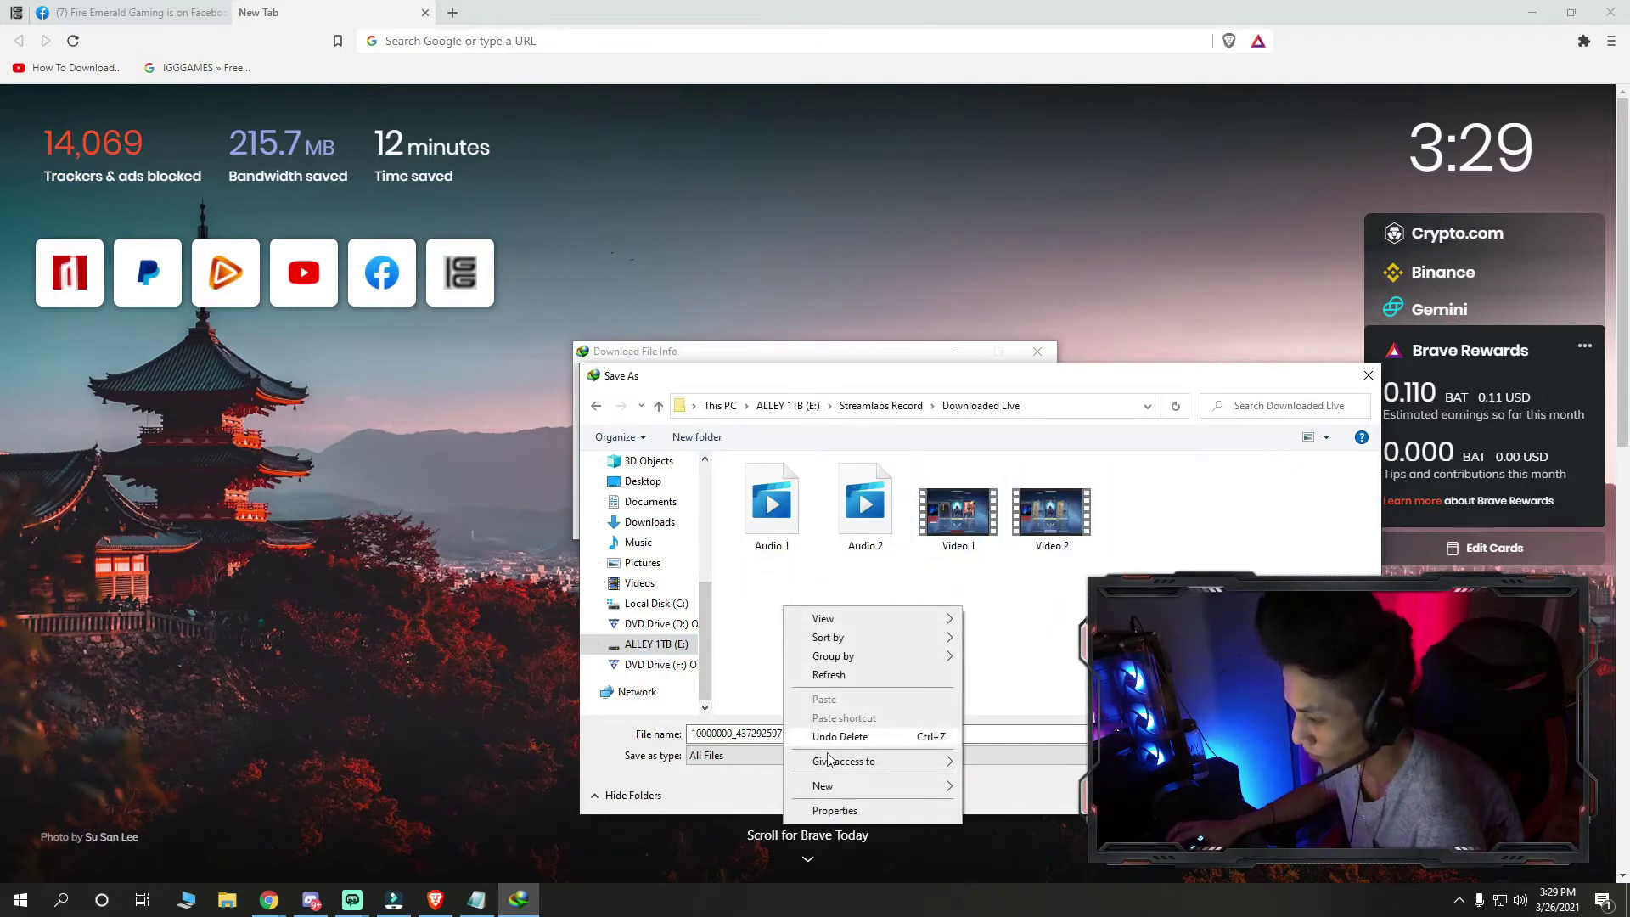
mouse_move(913, 785)
click(1002, 667)
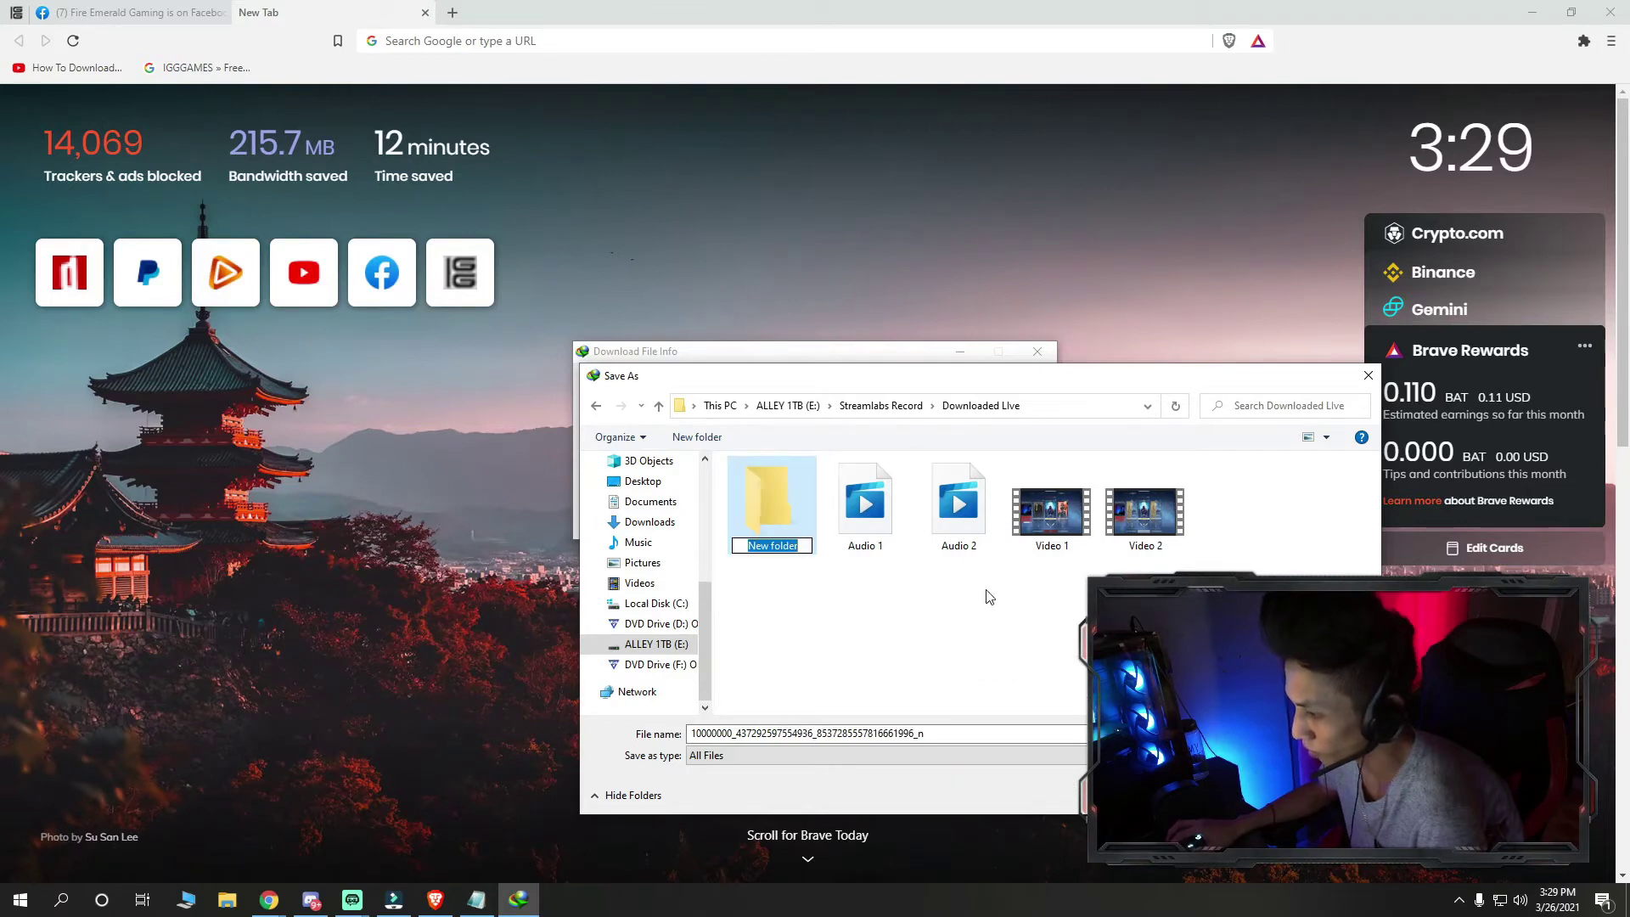
text(Ne)
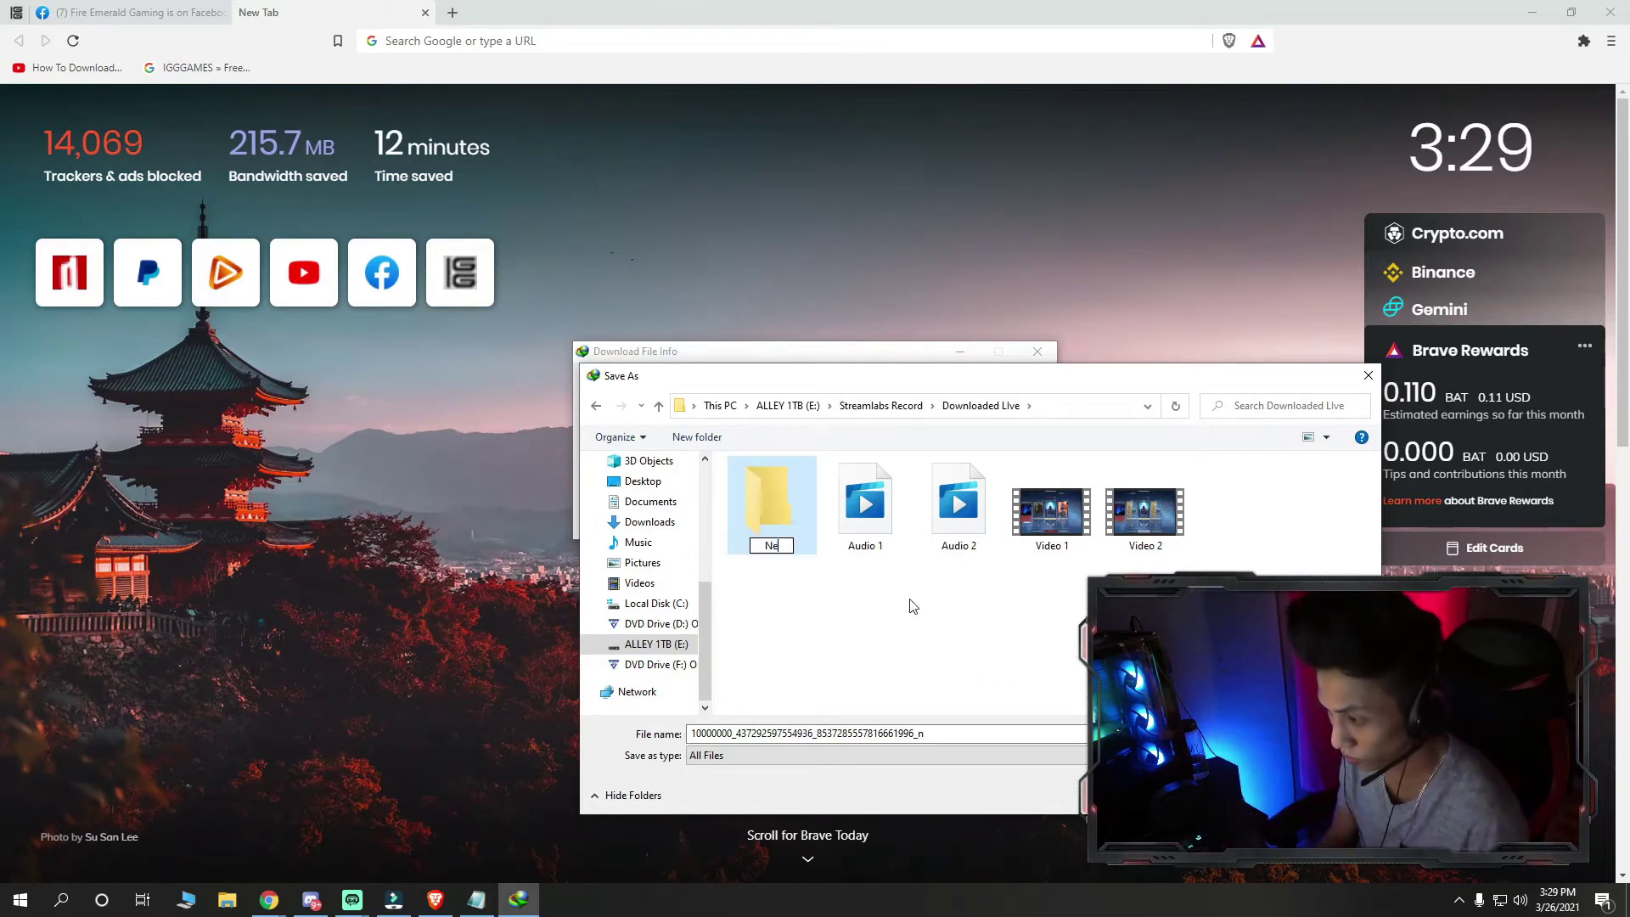
text(w Live)
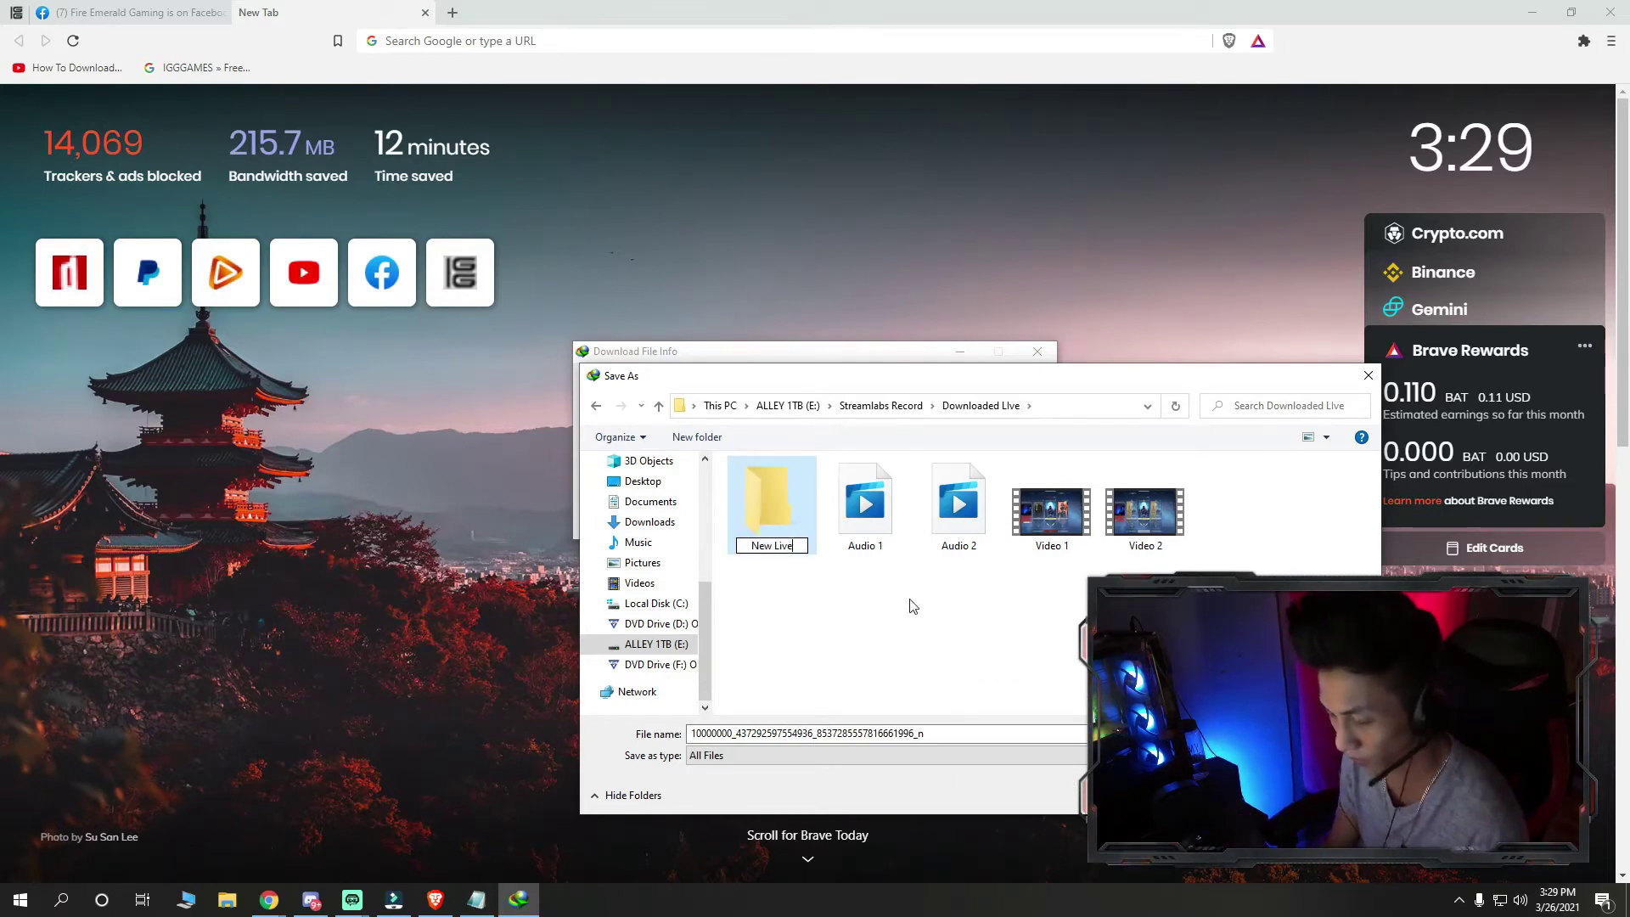
text( Downl)
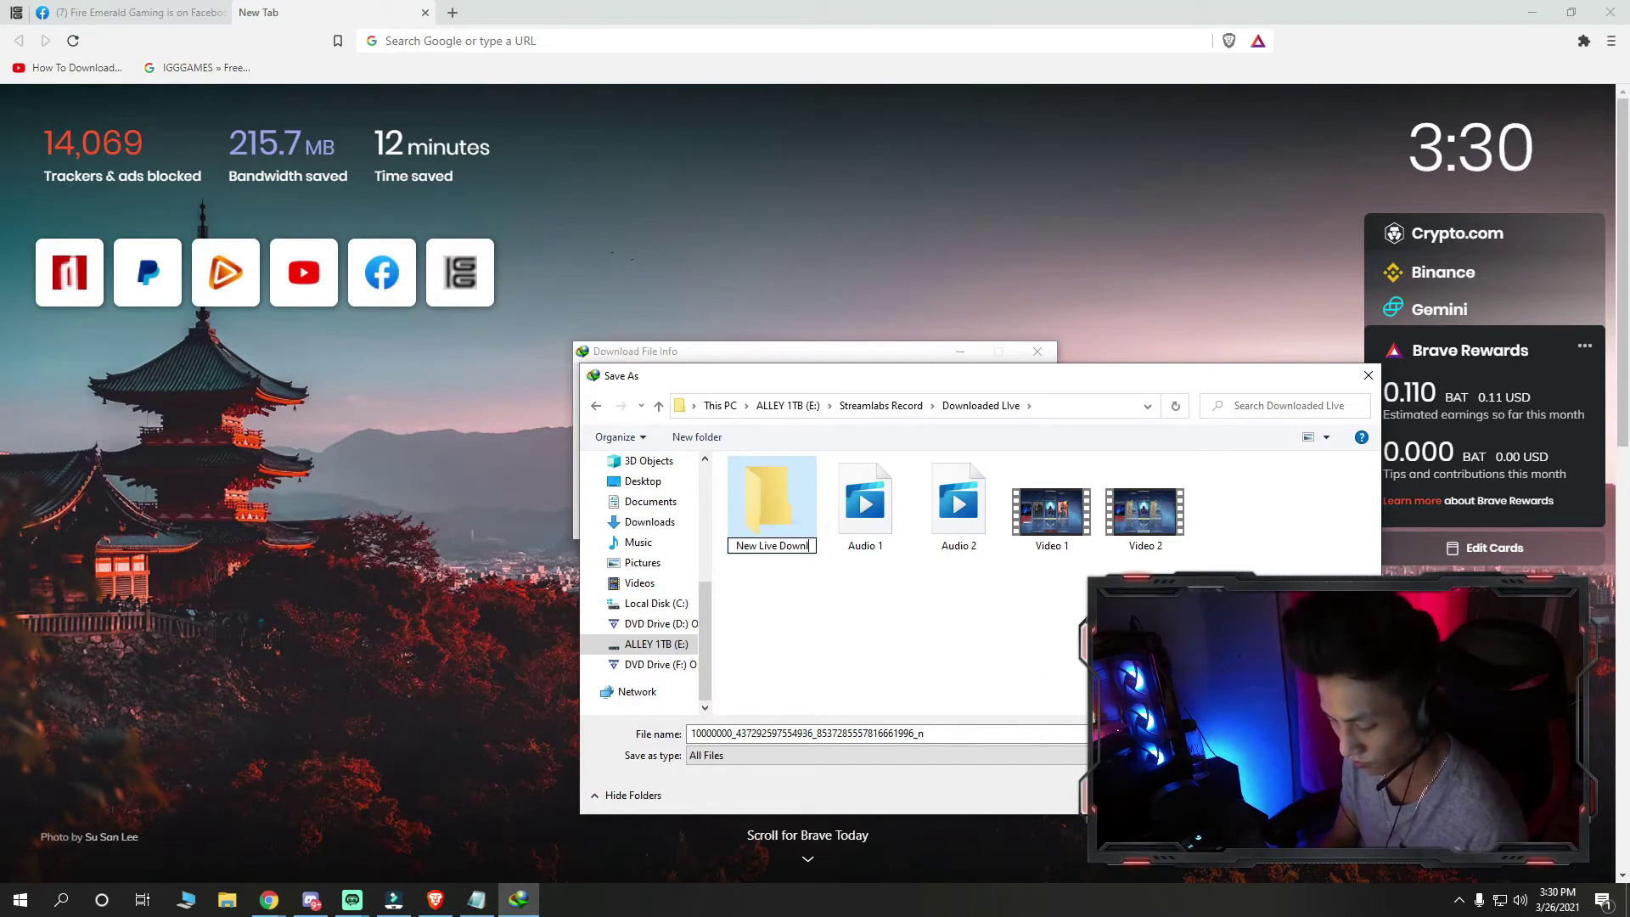
text(oad)
key(Return)
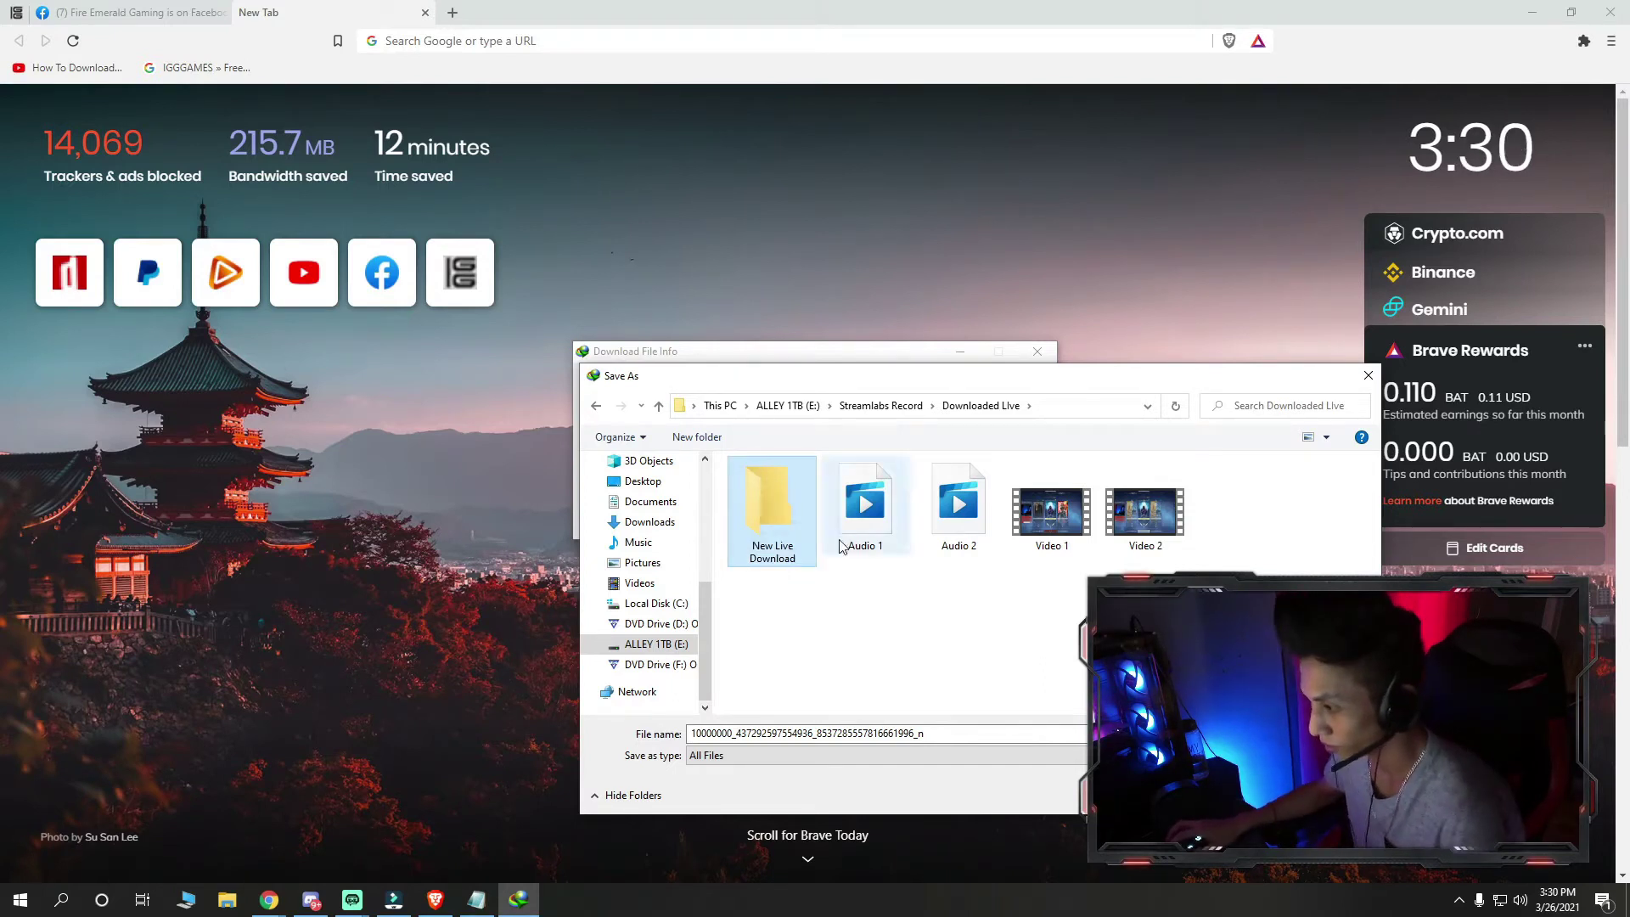
Save the video into the New Live Download folder under its suggested file name and start the download
double_click(801, 528)
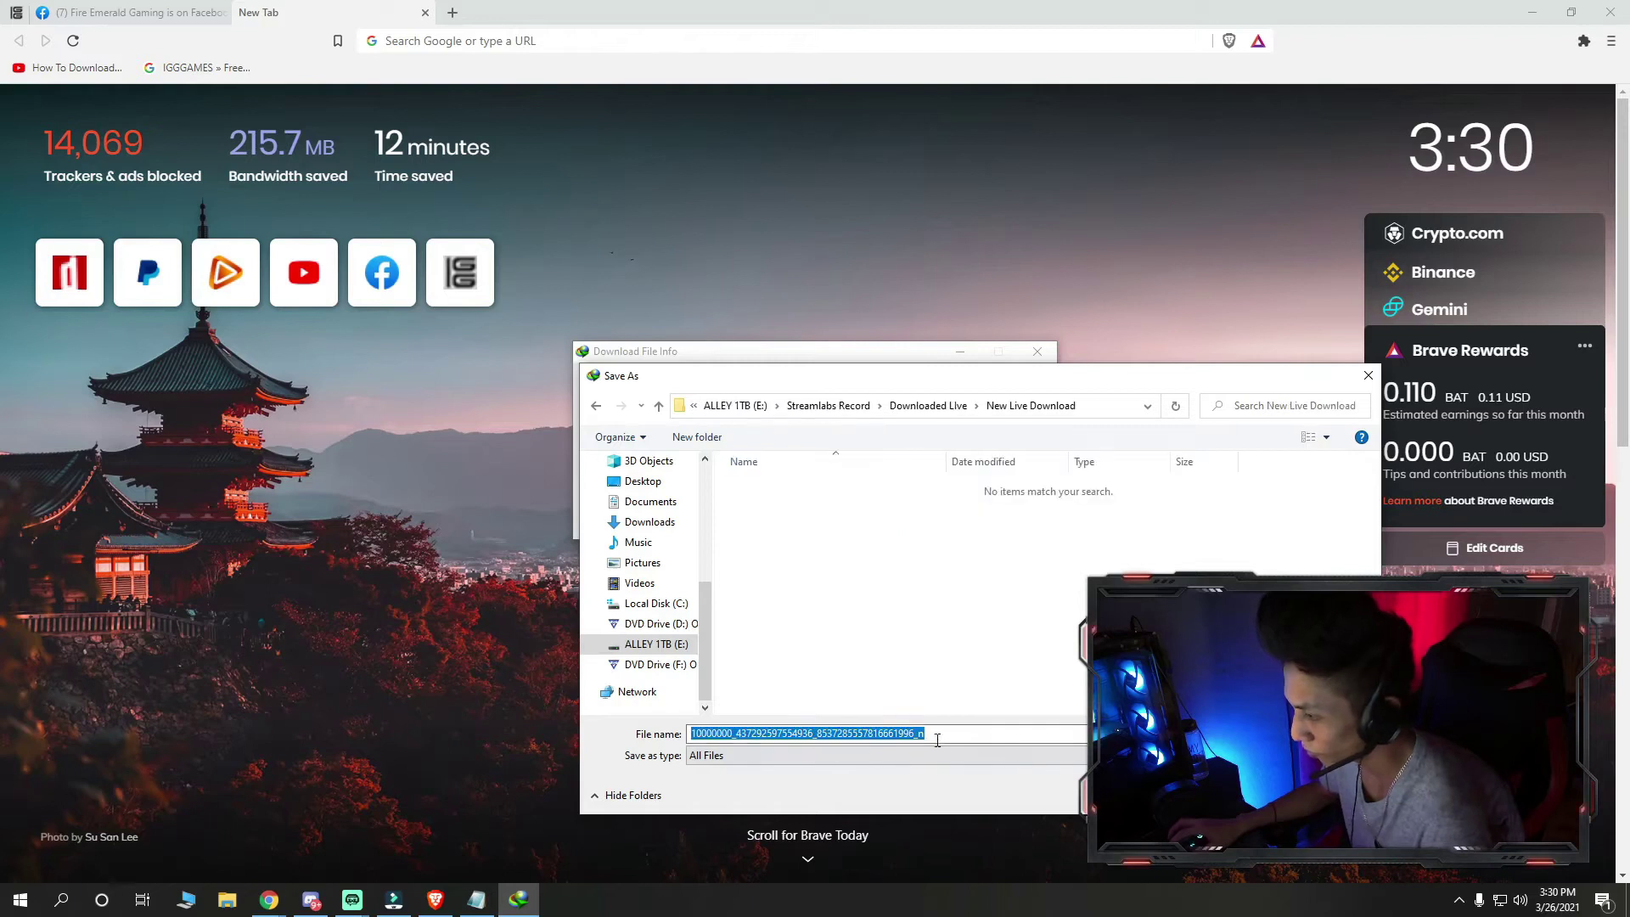
key(Return)
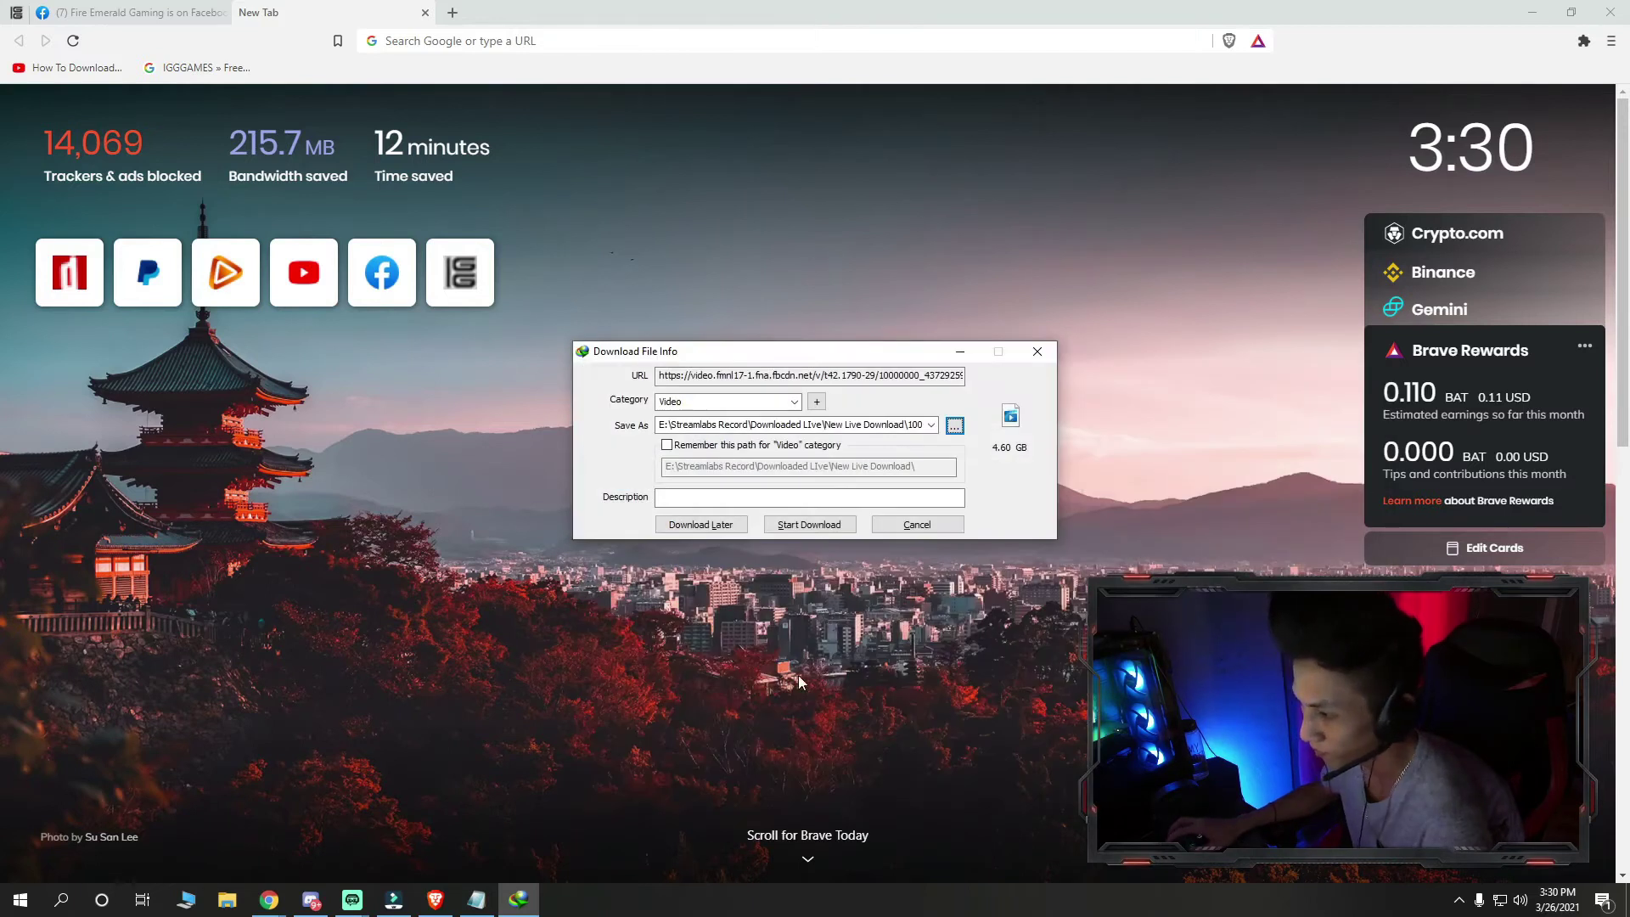
click(808, 525)
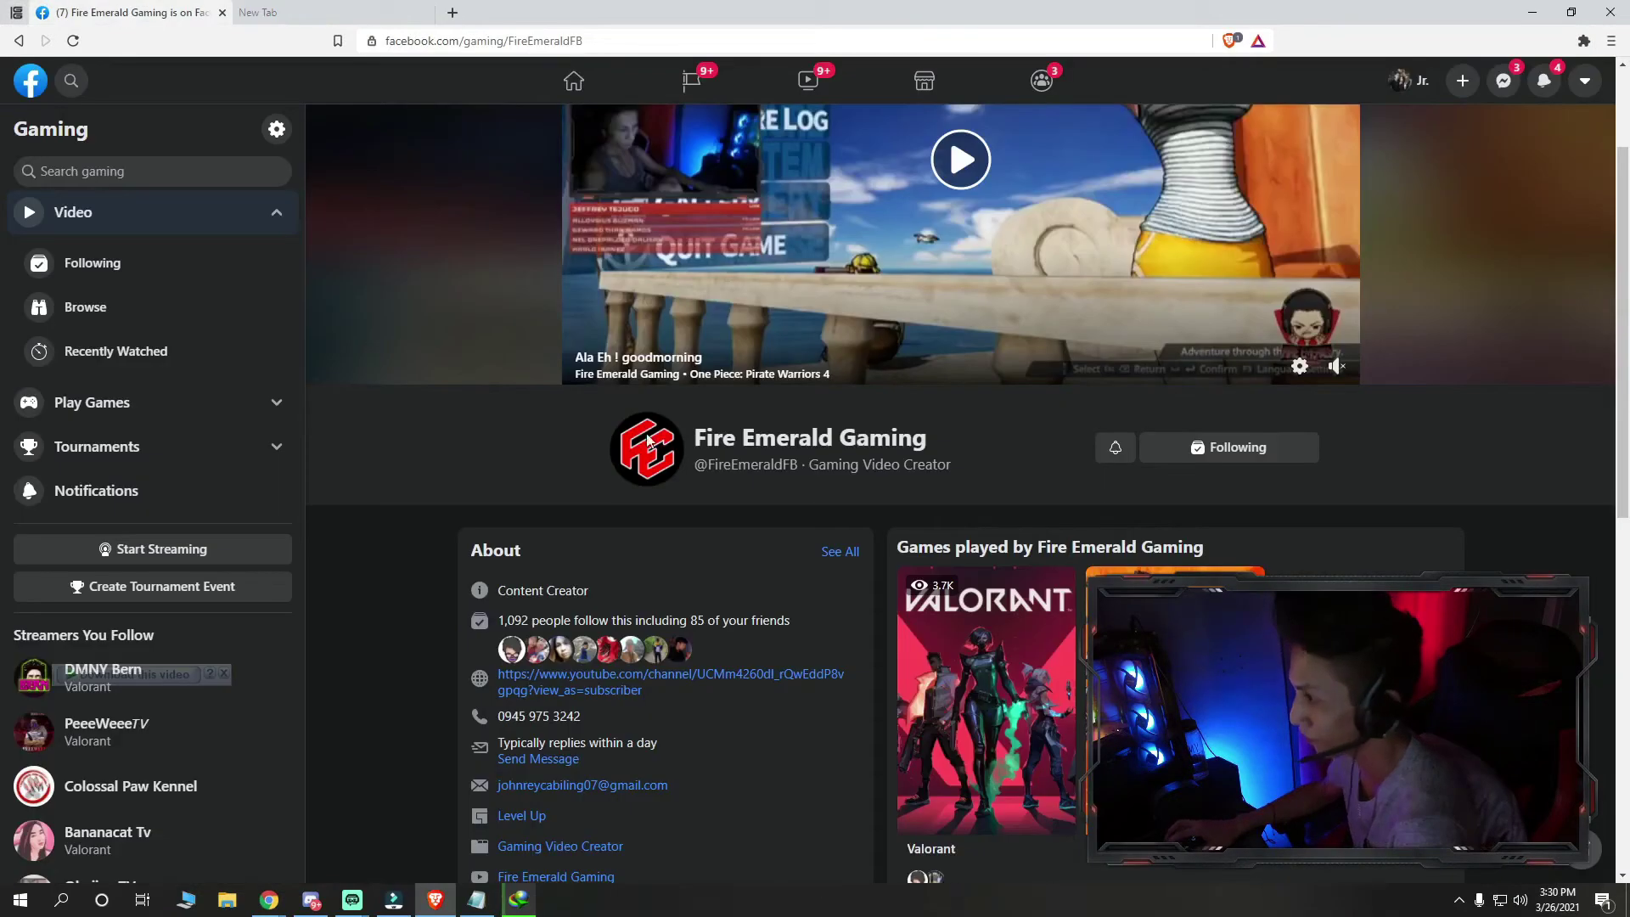
Switch back to the Facebook video in Chrome, close the developer tools and check the progress of the download
mouse_move(269, 900)
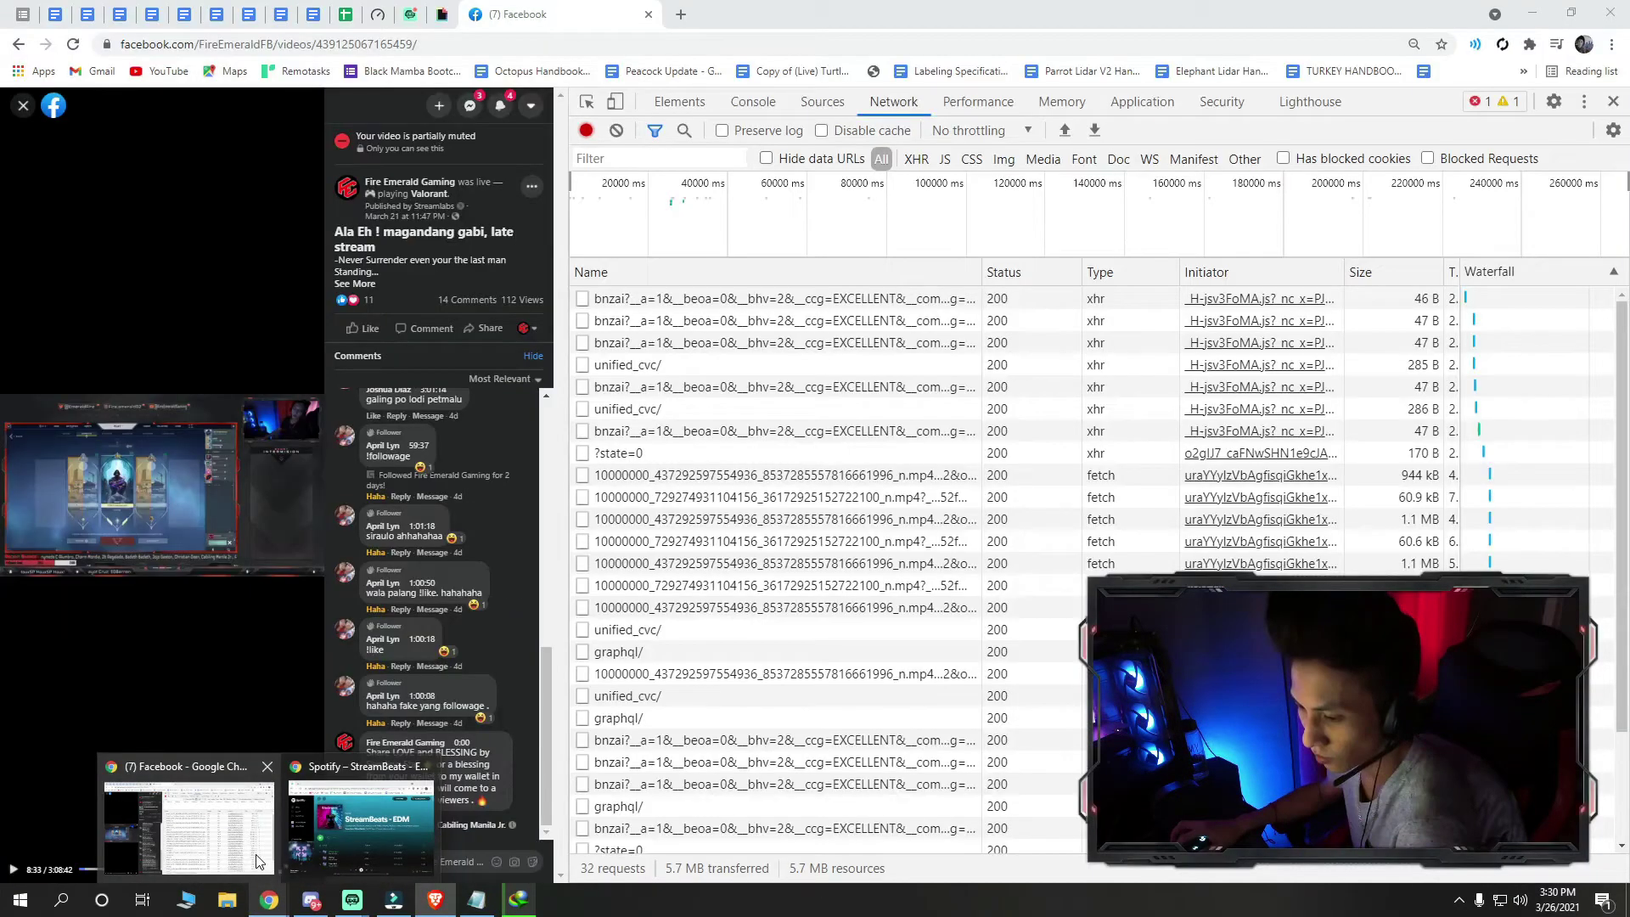
click(258, 862)
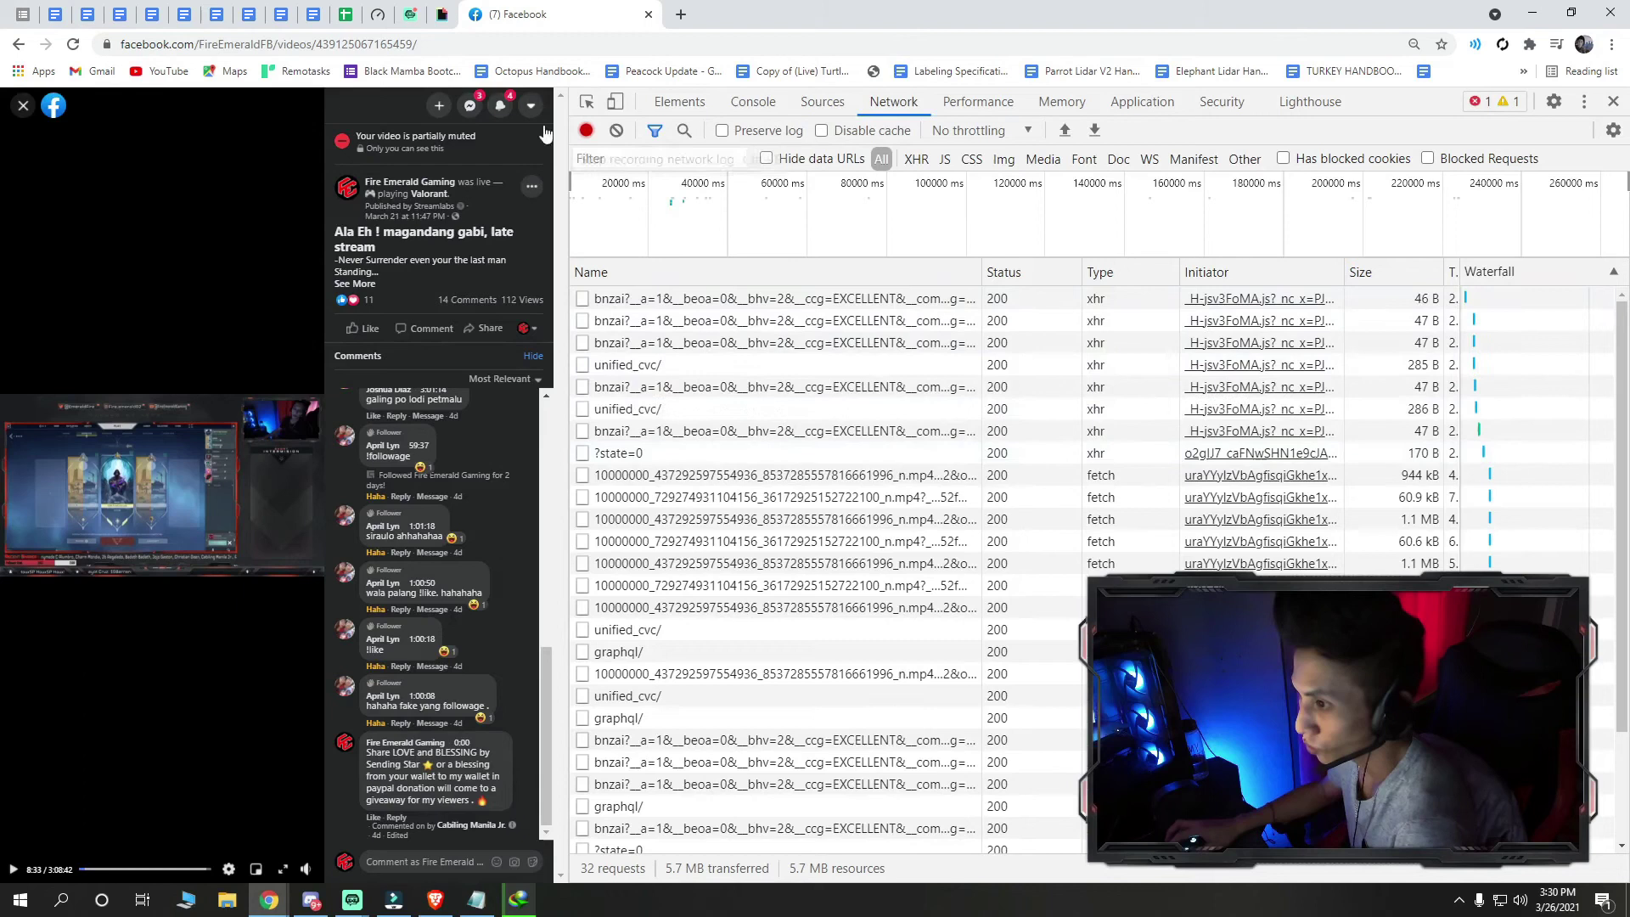
click(1613, 101)
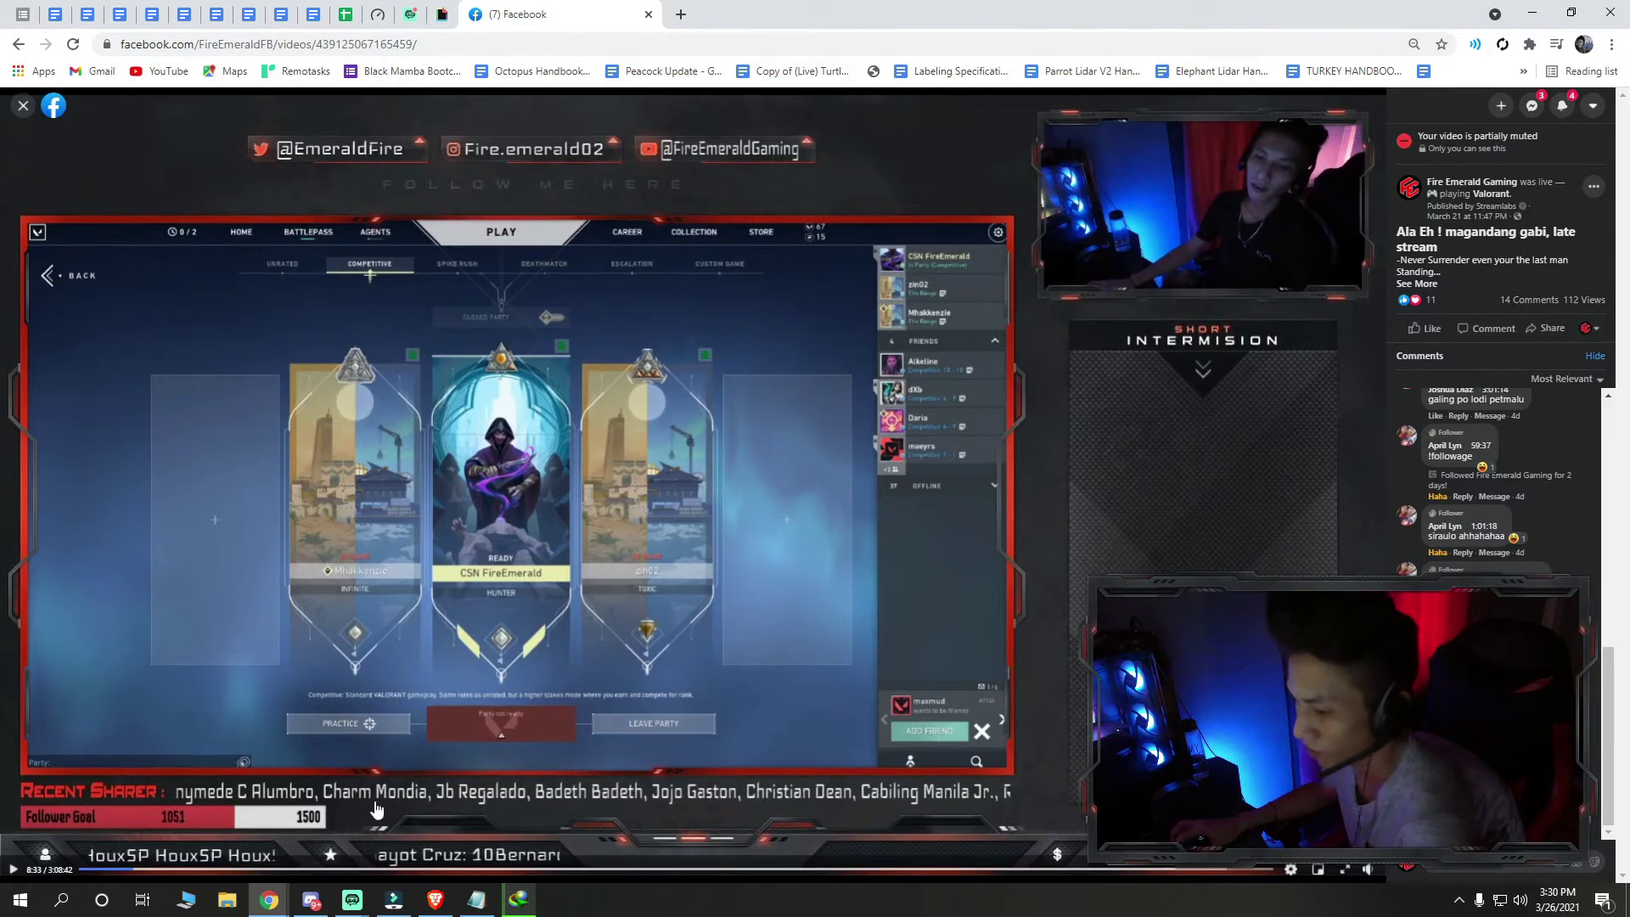
click(519, 899)
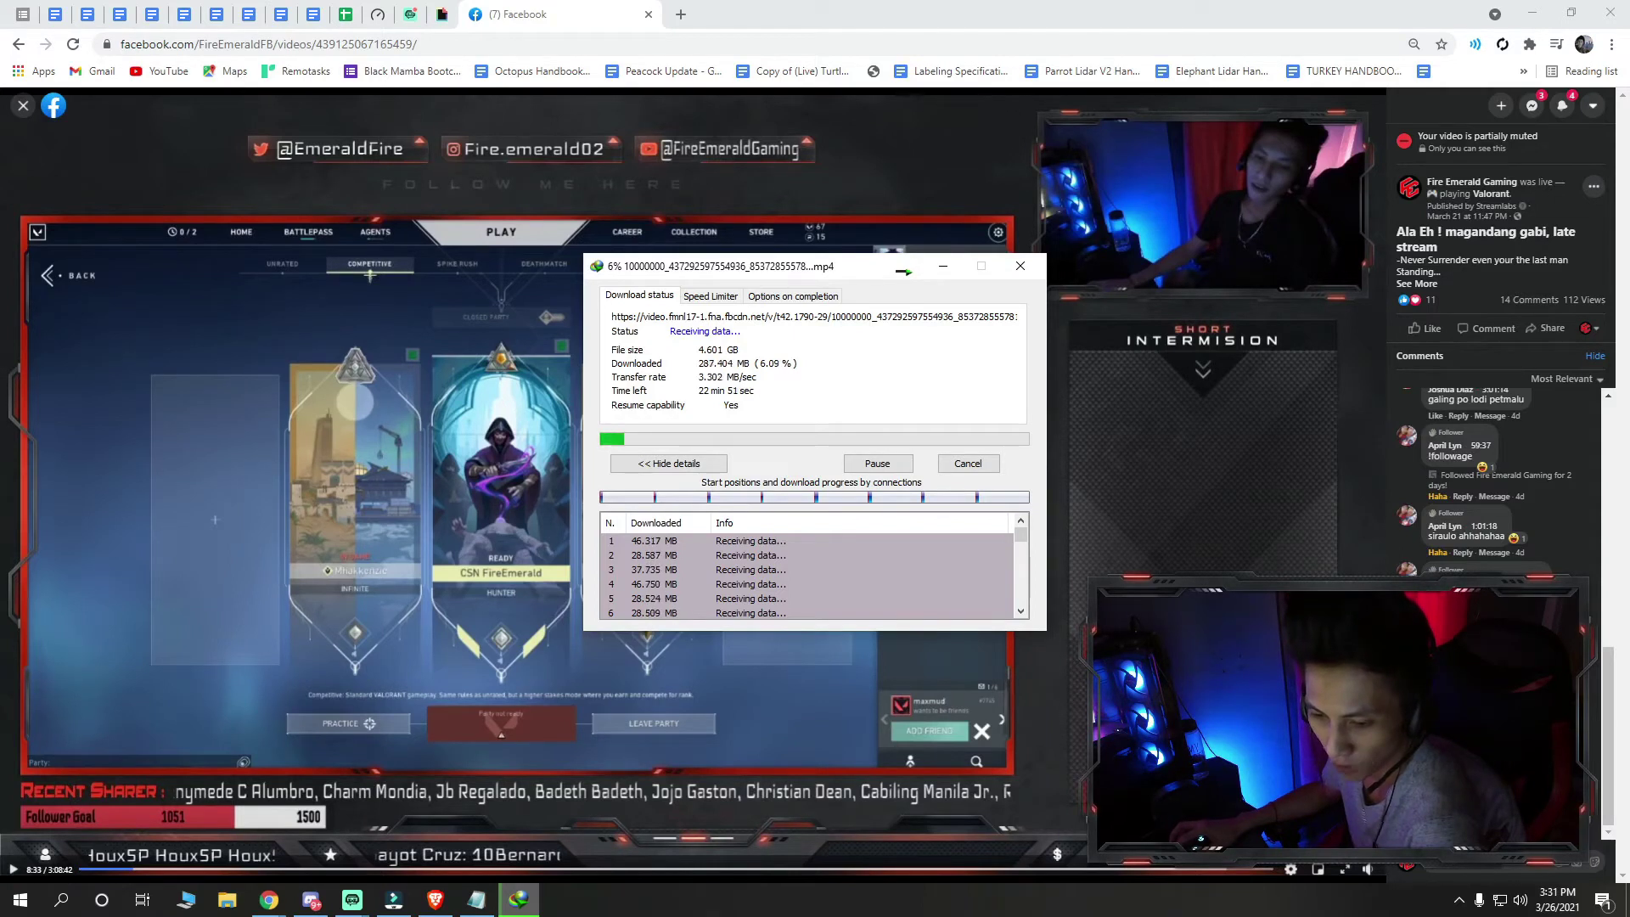
click(1342, 853)
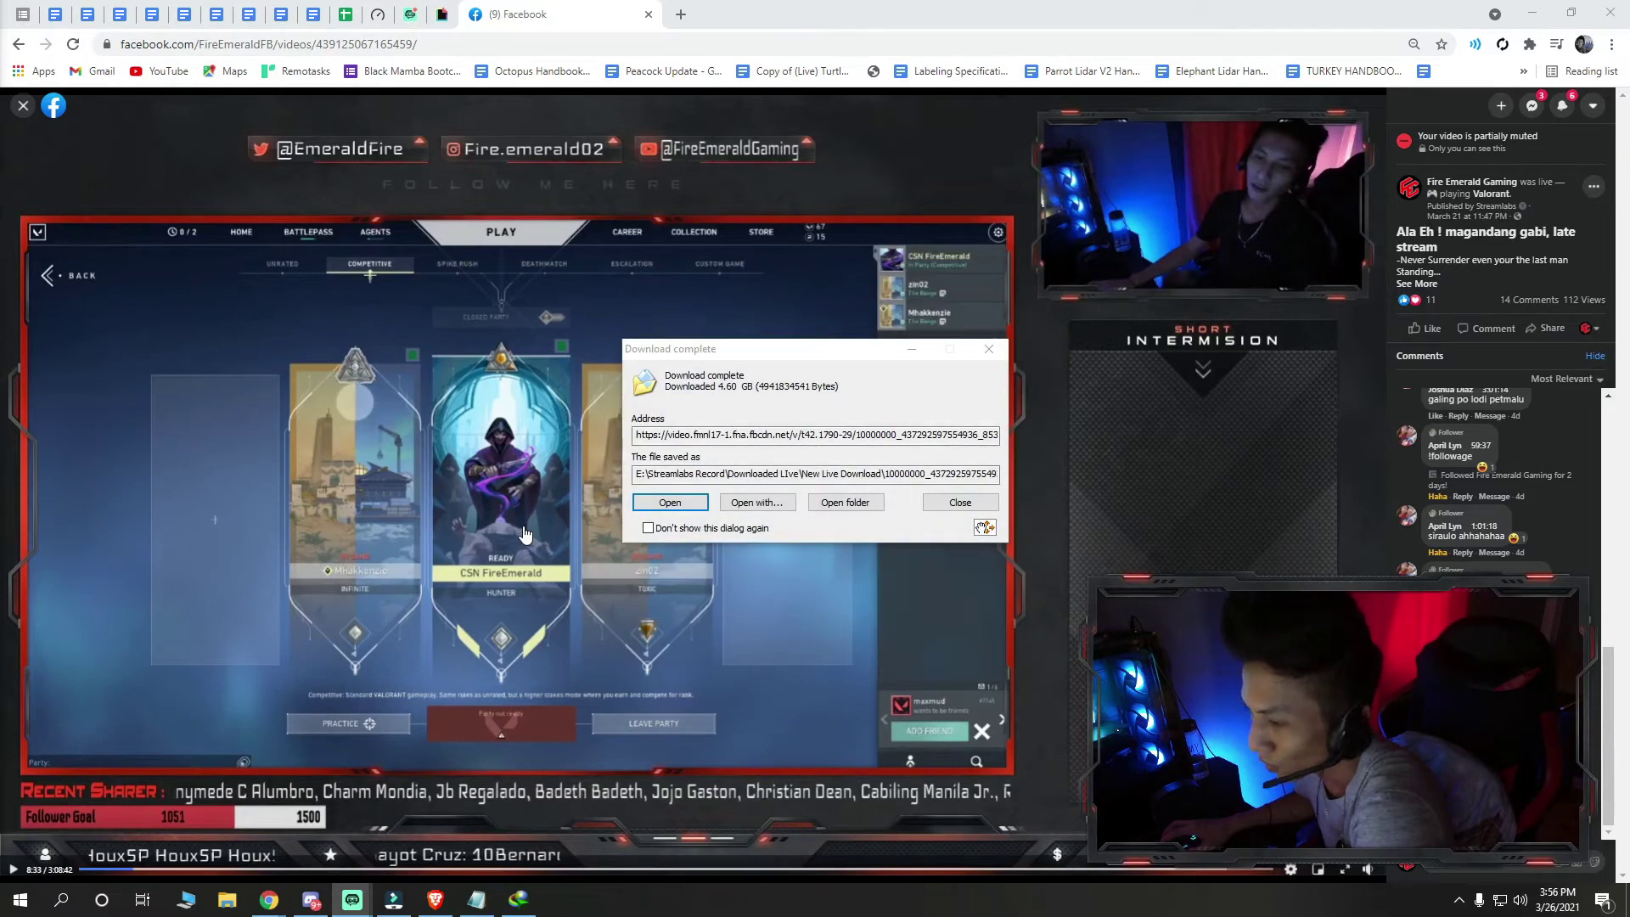
Open the downloaded video and check its quality at about 0:43:51, 2:37:35 and 2:50:08
click(670, 503)
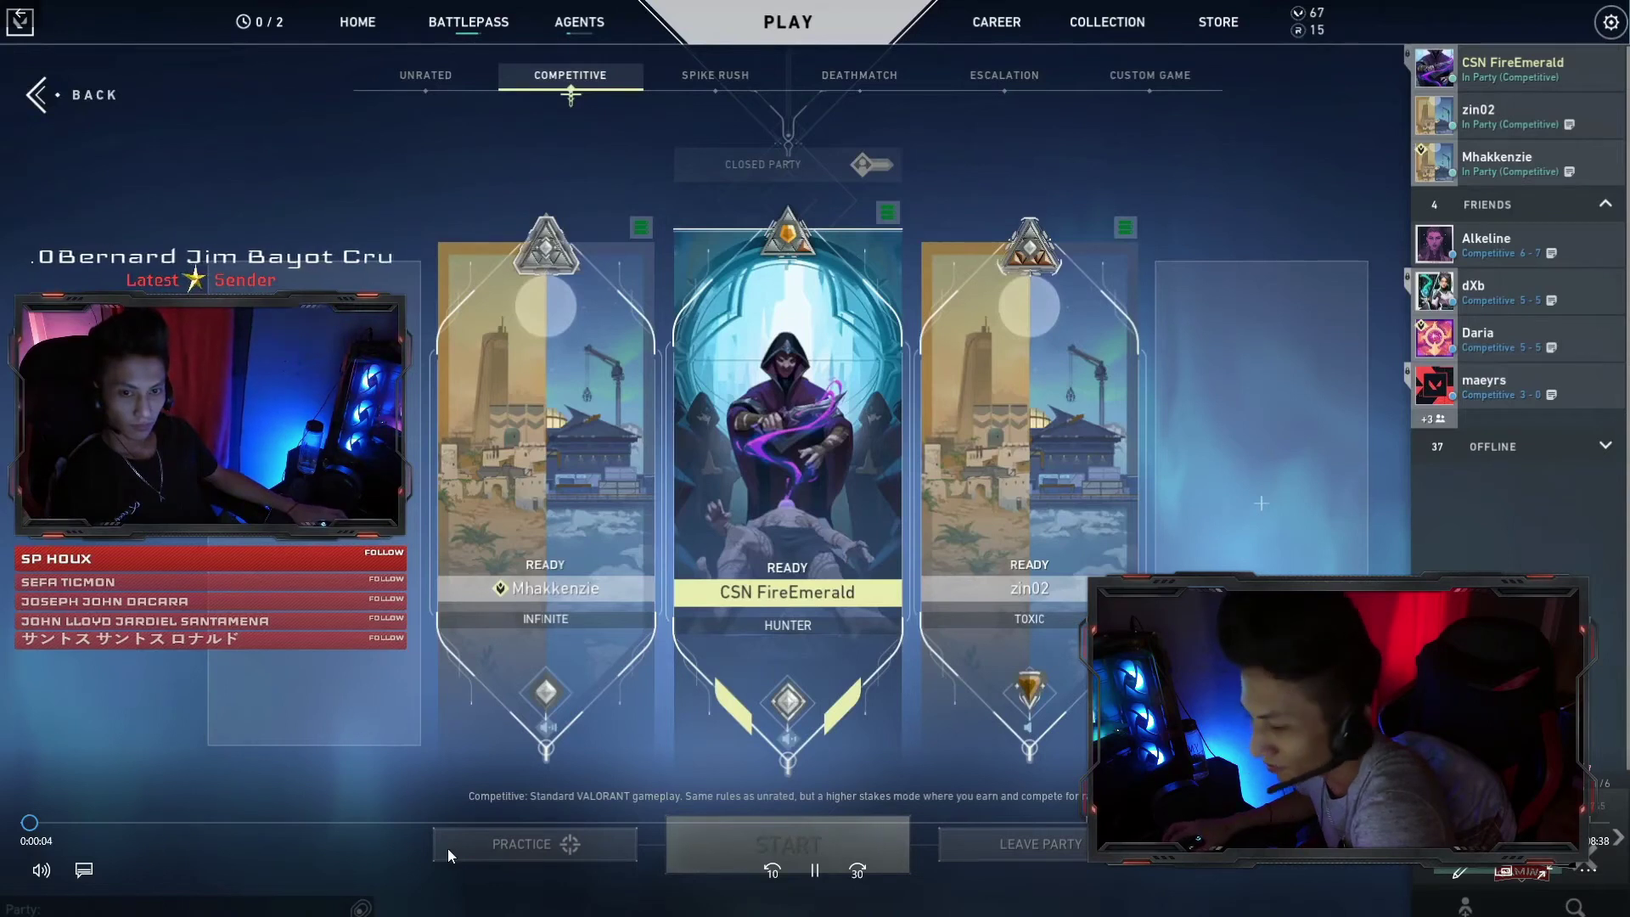
click(110, 820)
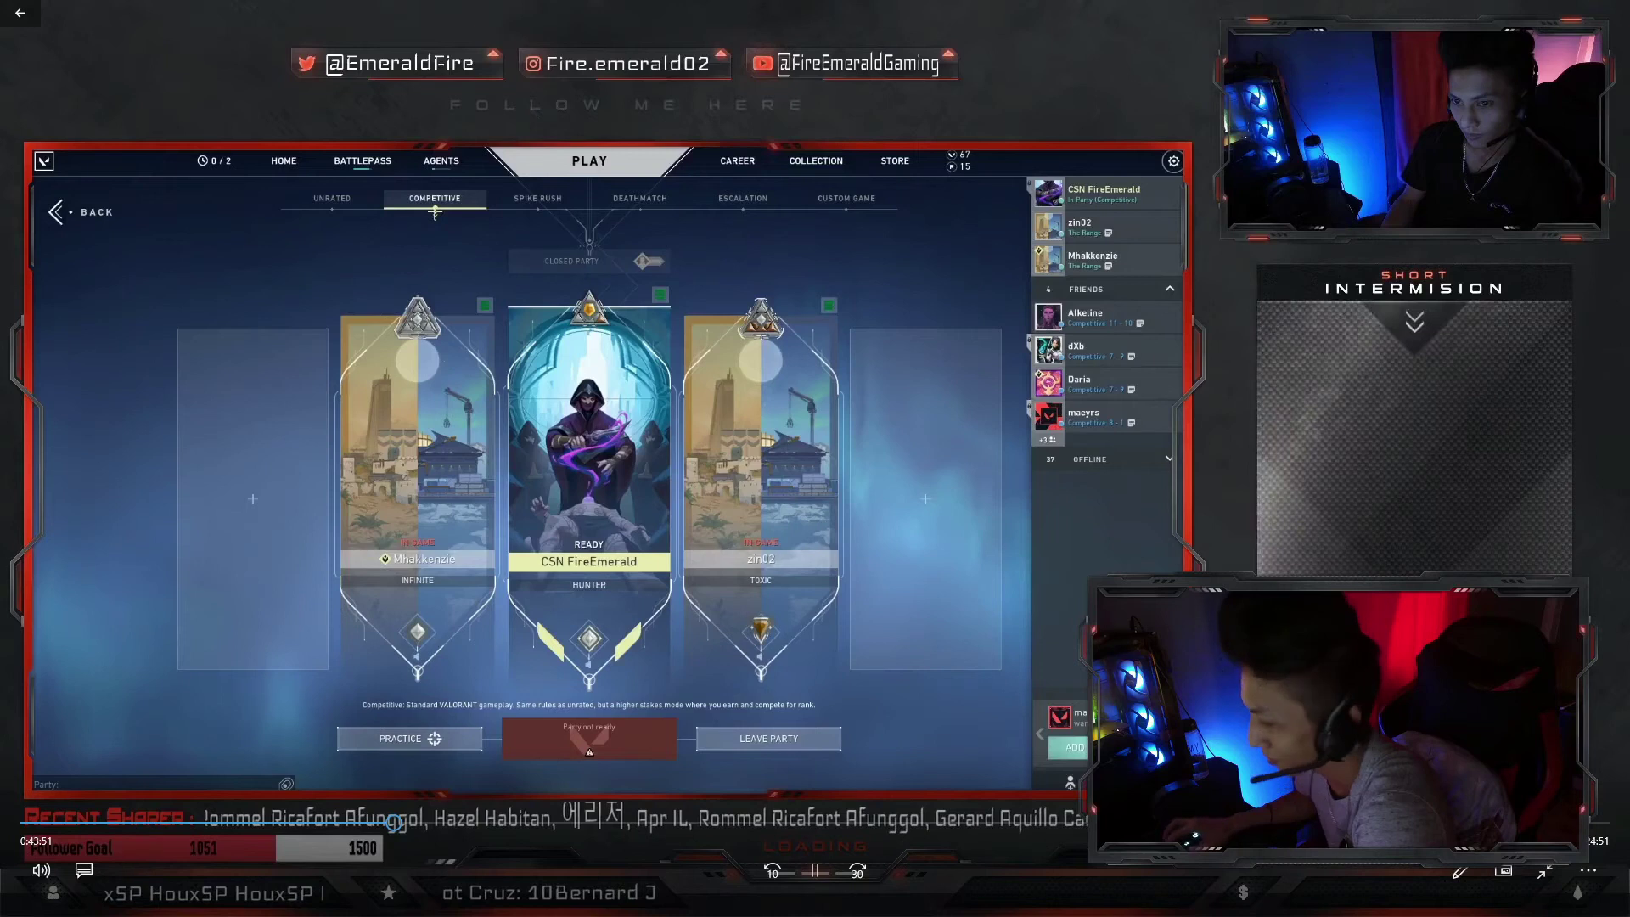
click(1367, 820)
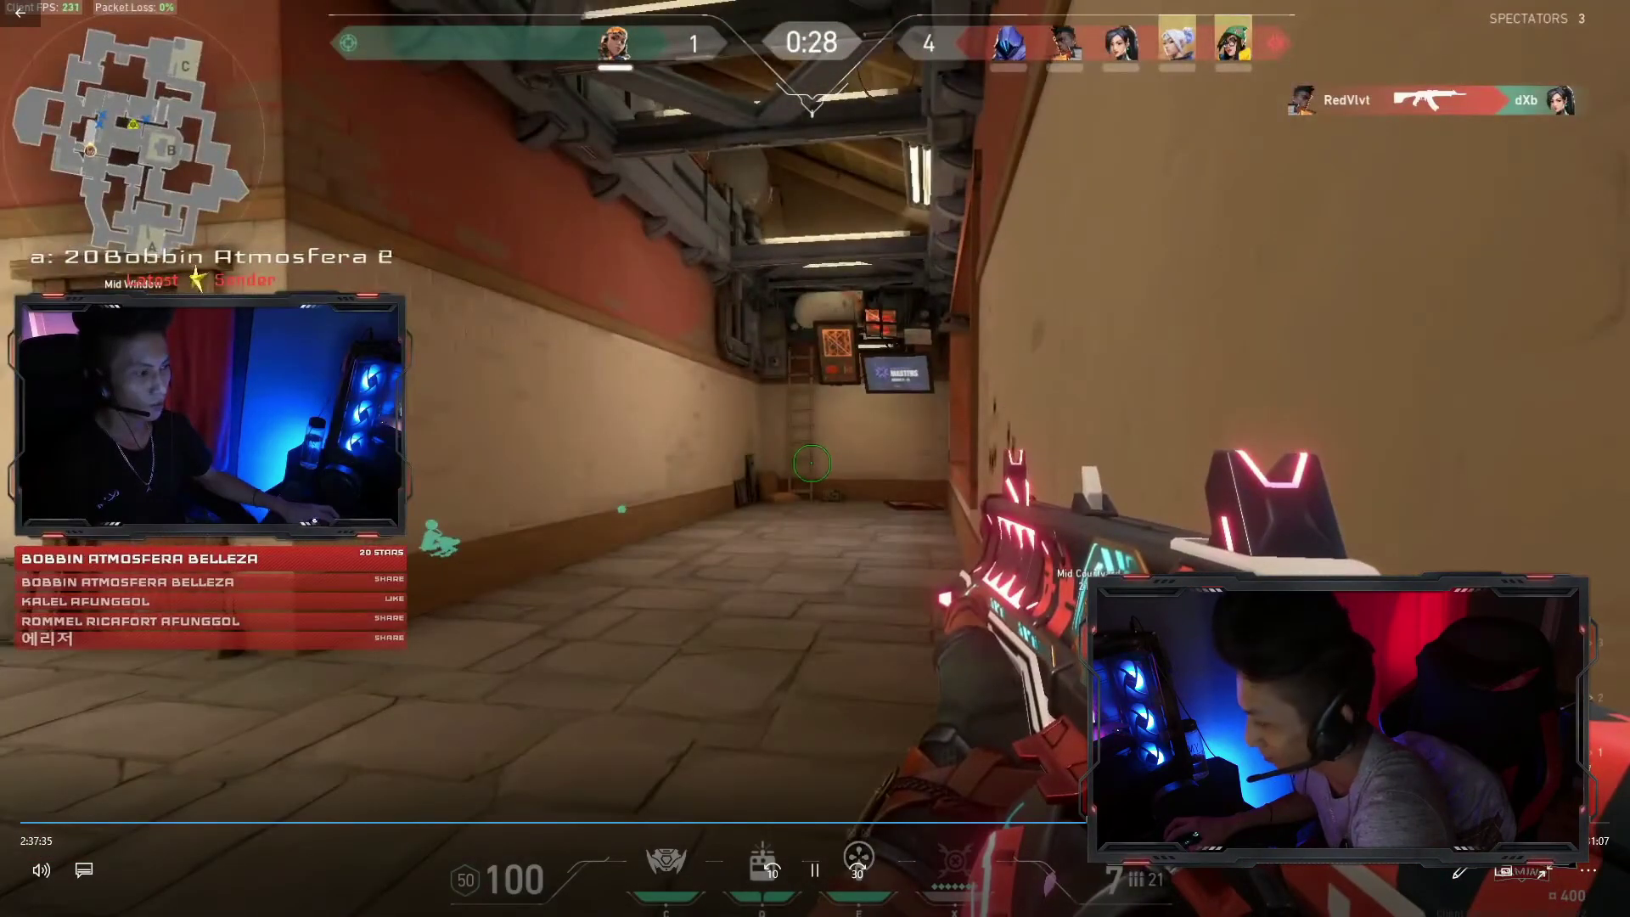
click(1380, 820)
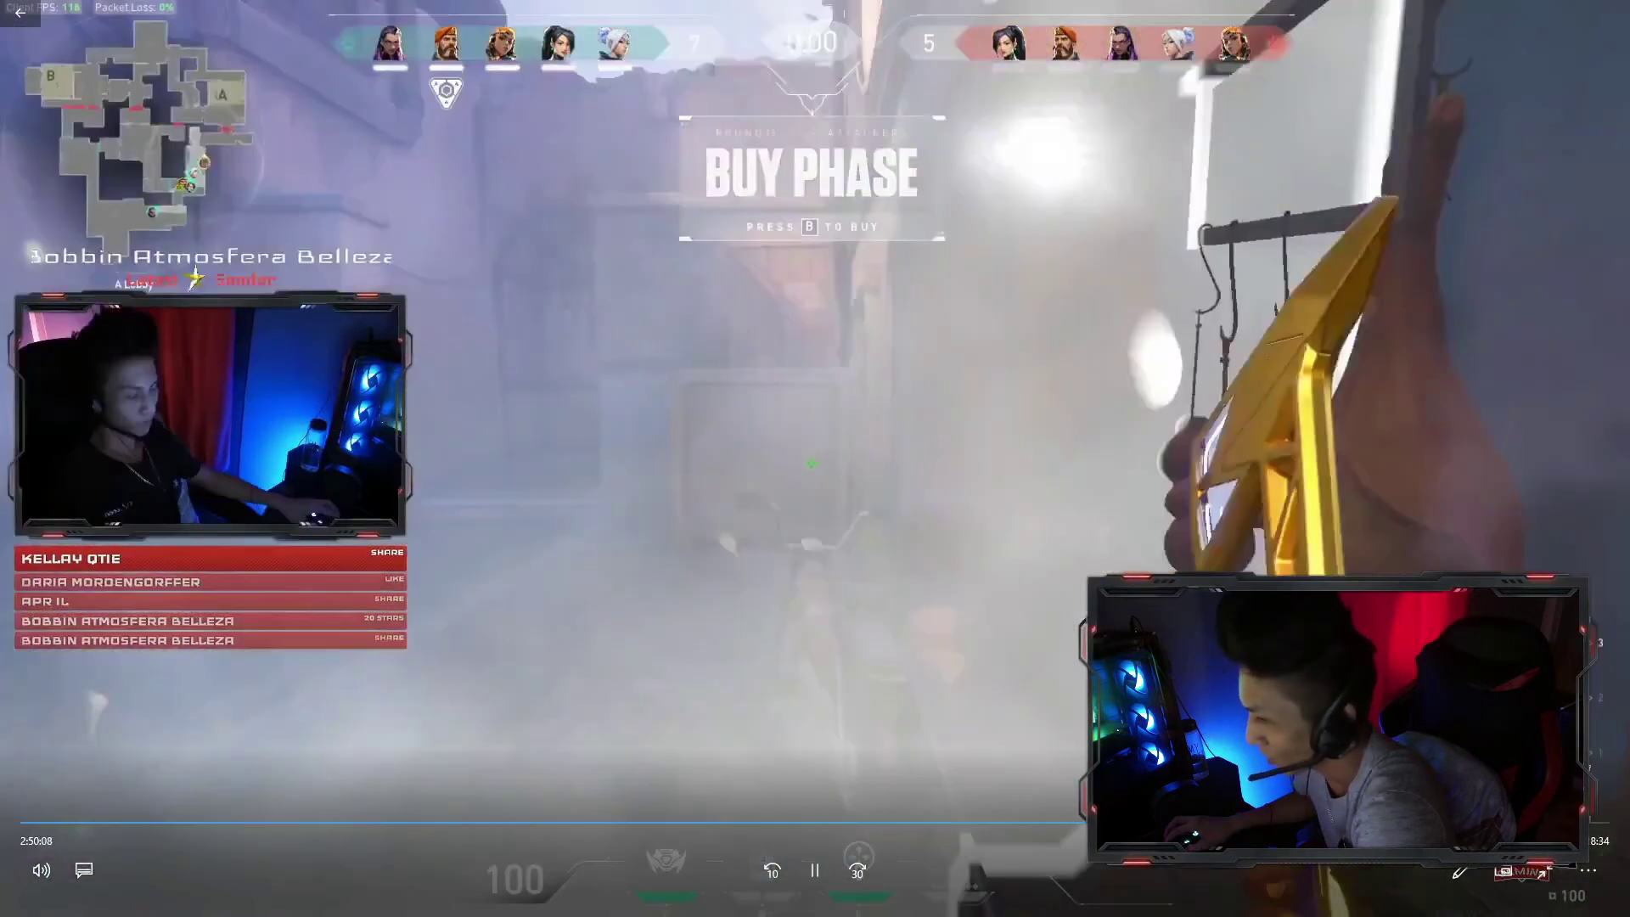
Check the downloaded video's quality at about 2:53:57 and close the player
click(1433, 820)
click(1566, 820)
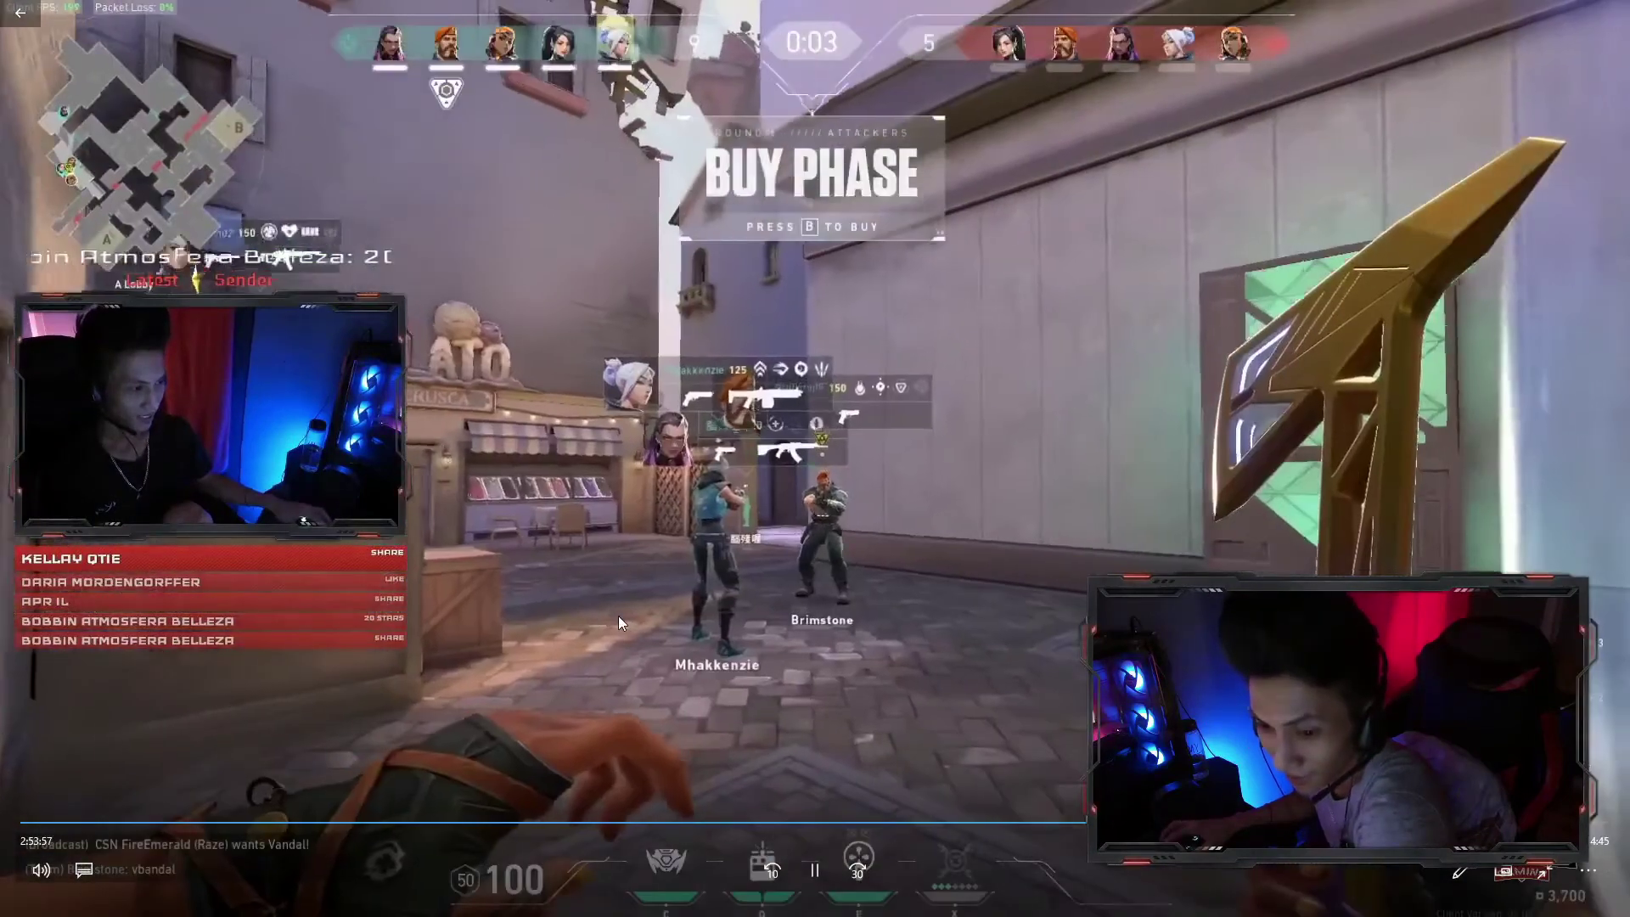
double_click(747, 411)
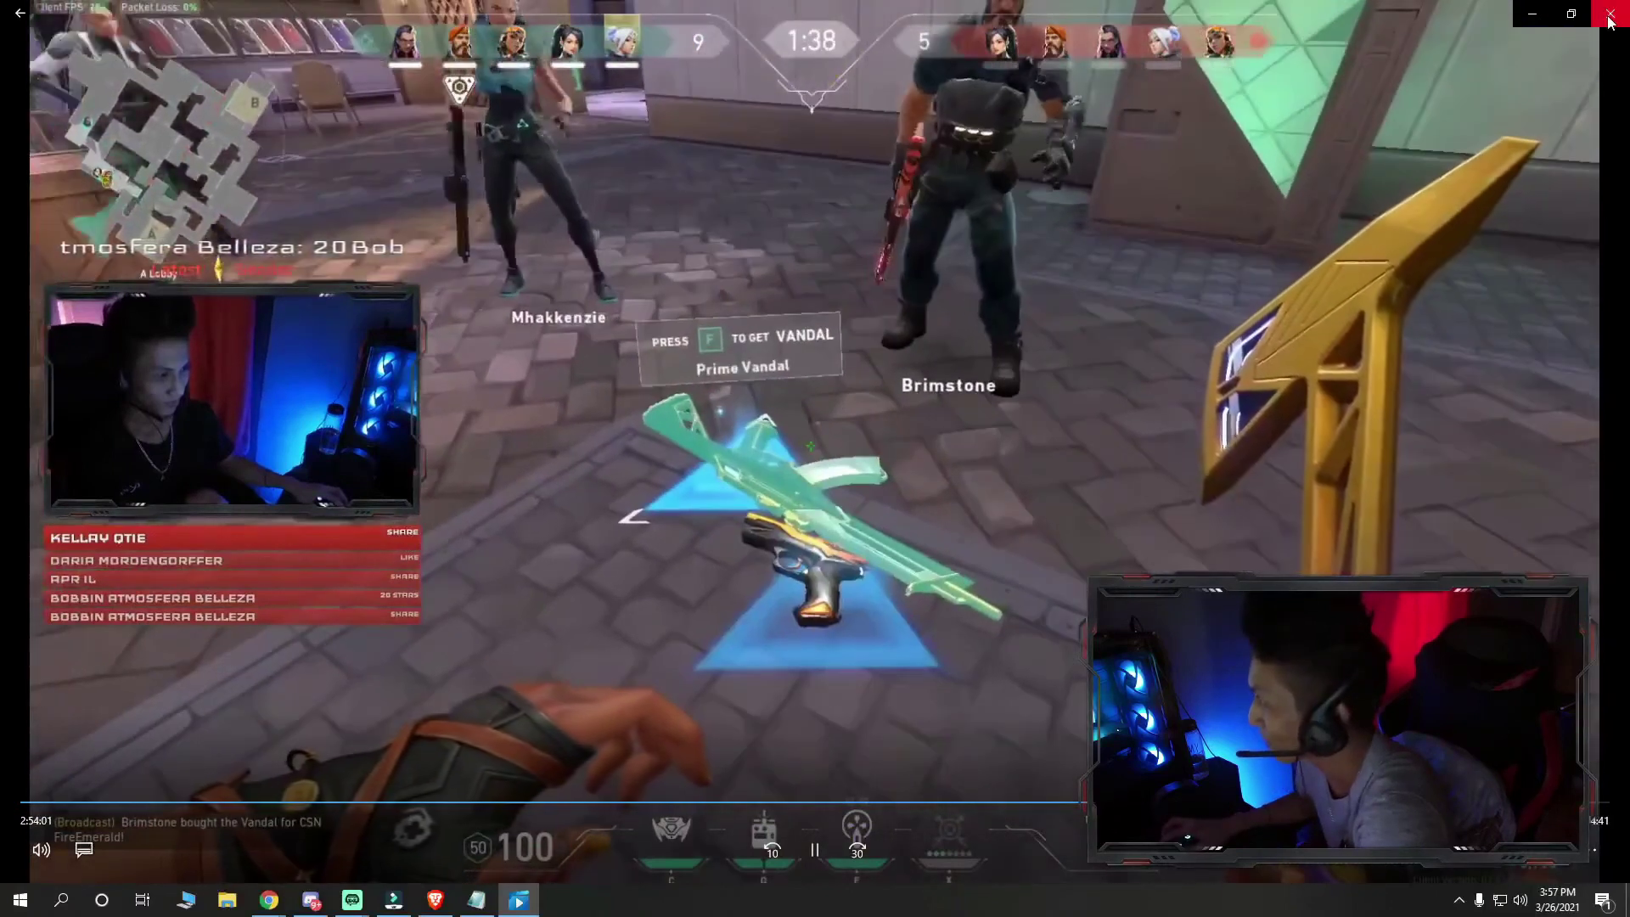
click(1610, 19)
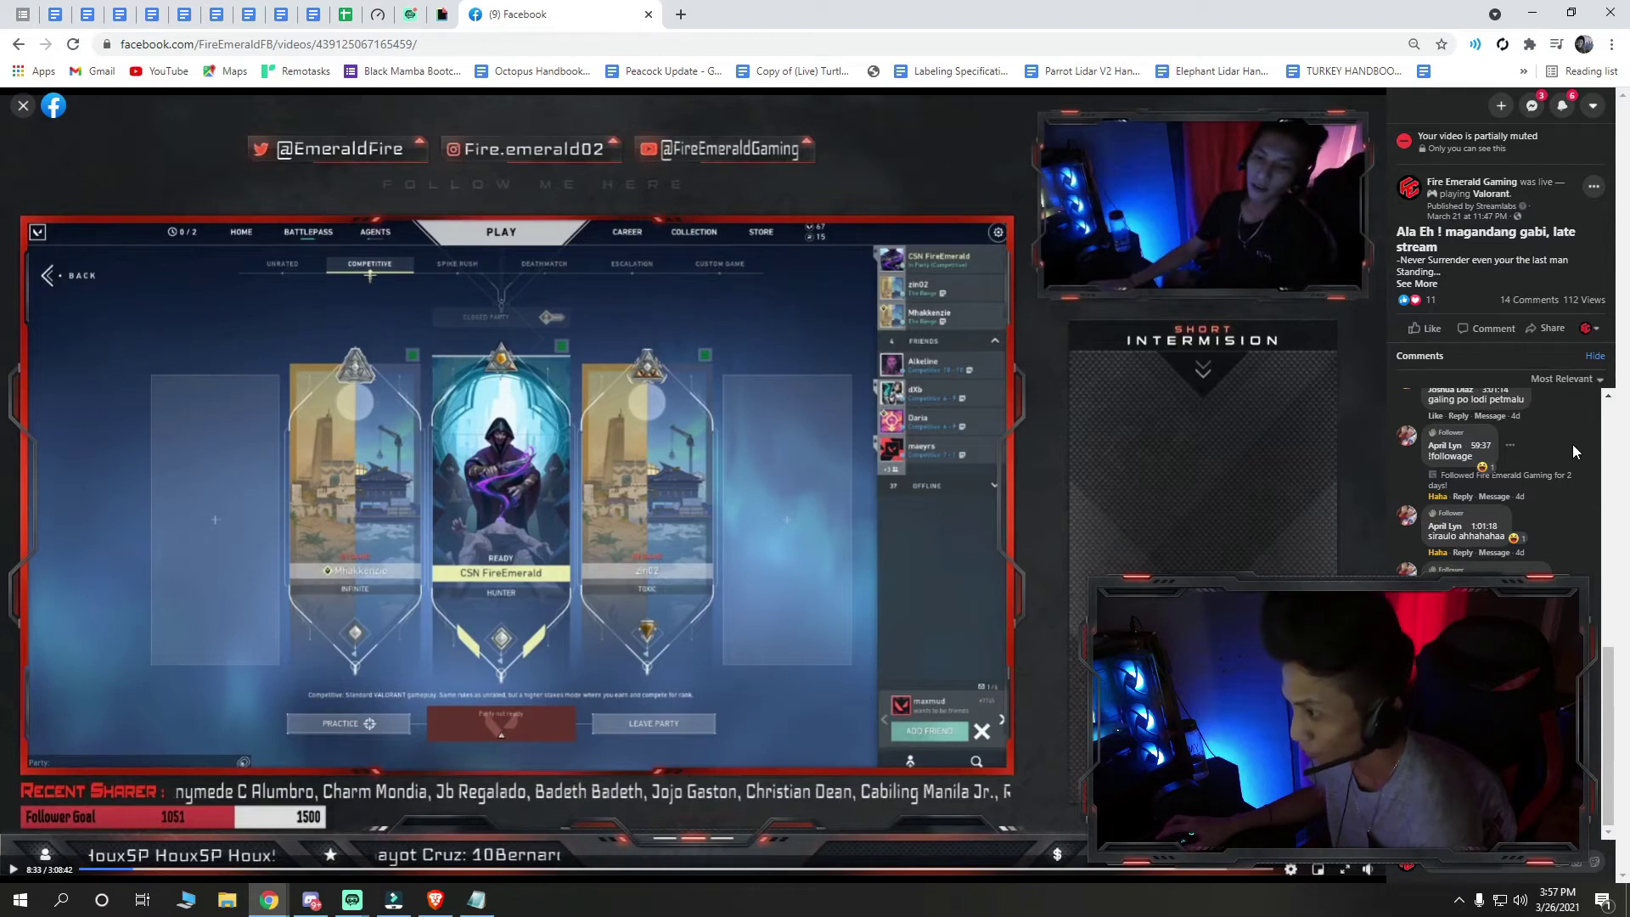
Reopen the developer tools on the Facebook video, play it, skip to 29:12 and pause it to capture more network requests
key(ctrl+shift+i)
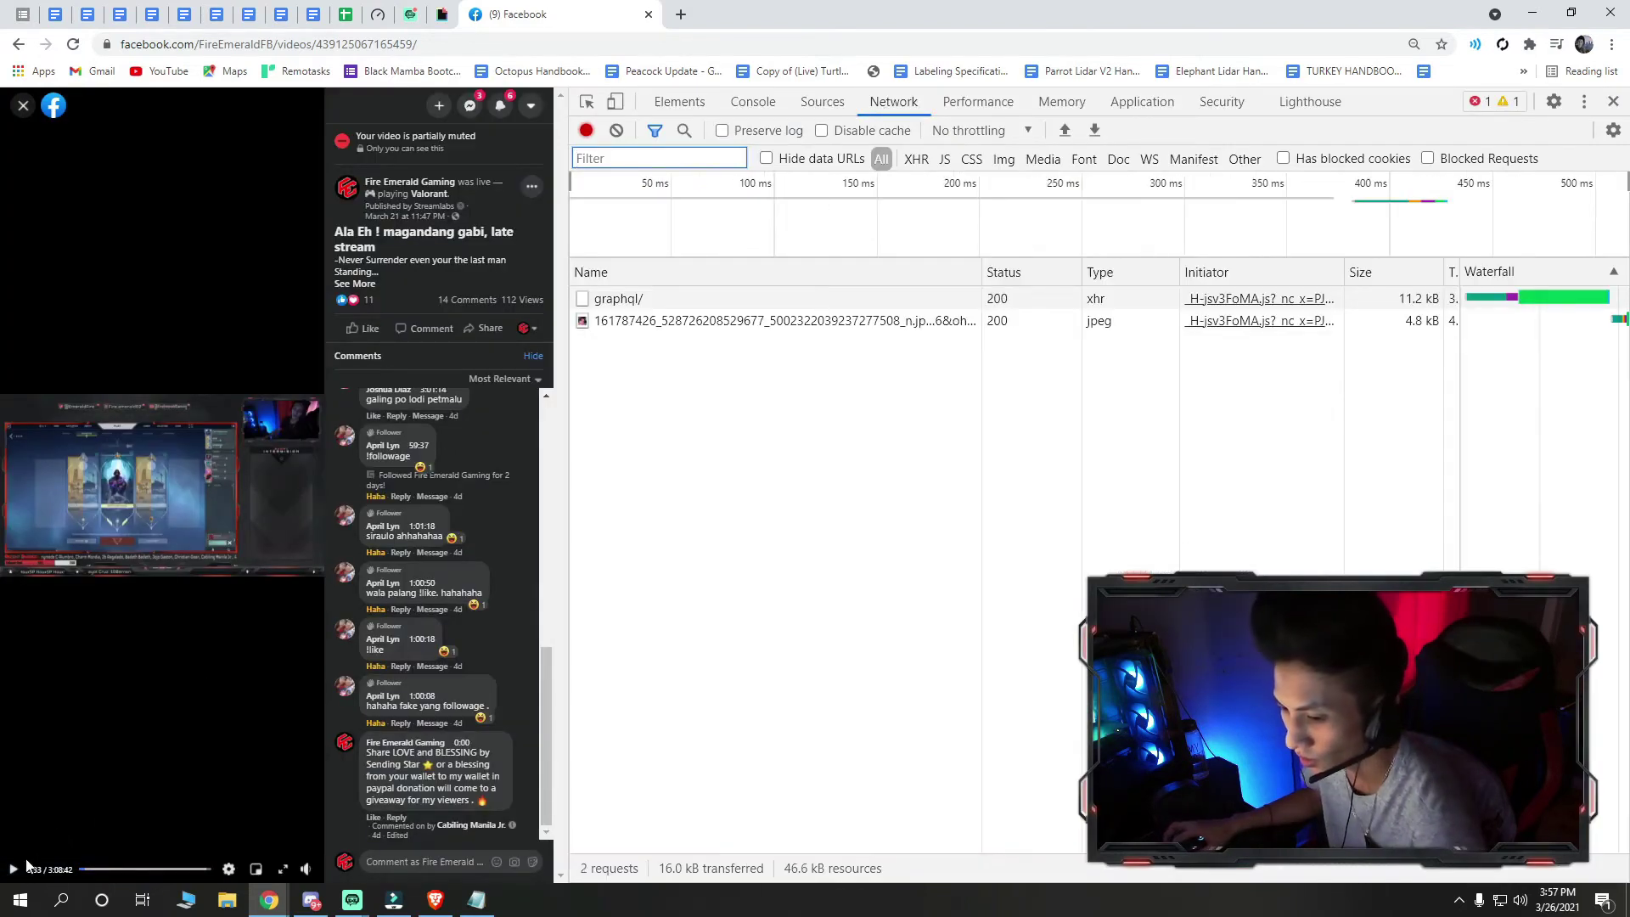
click(13, 868)
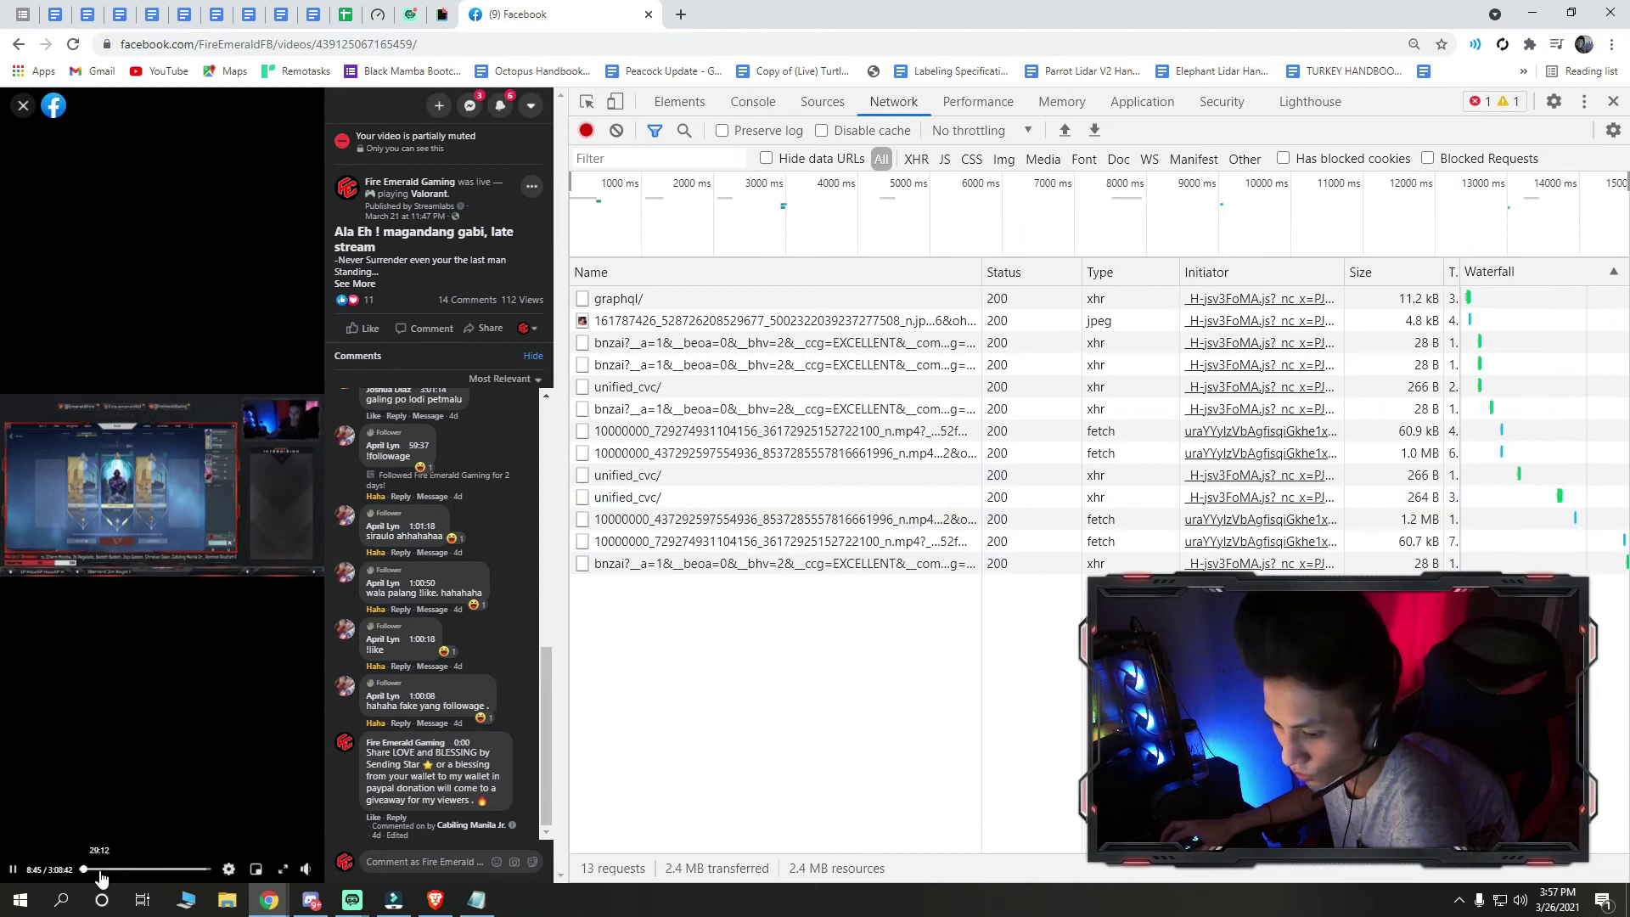
click(102, 870)
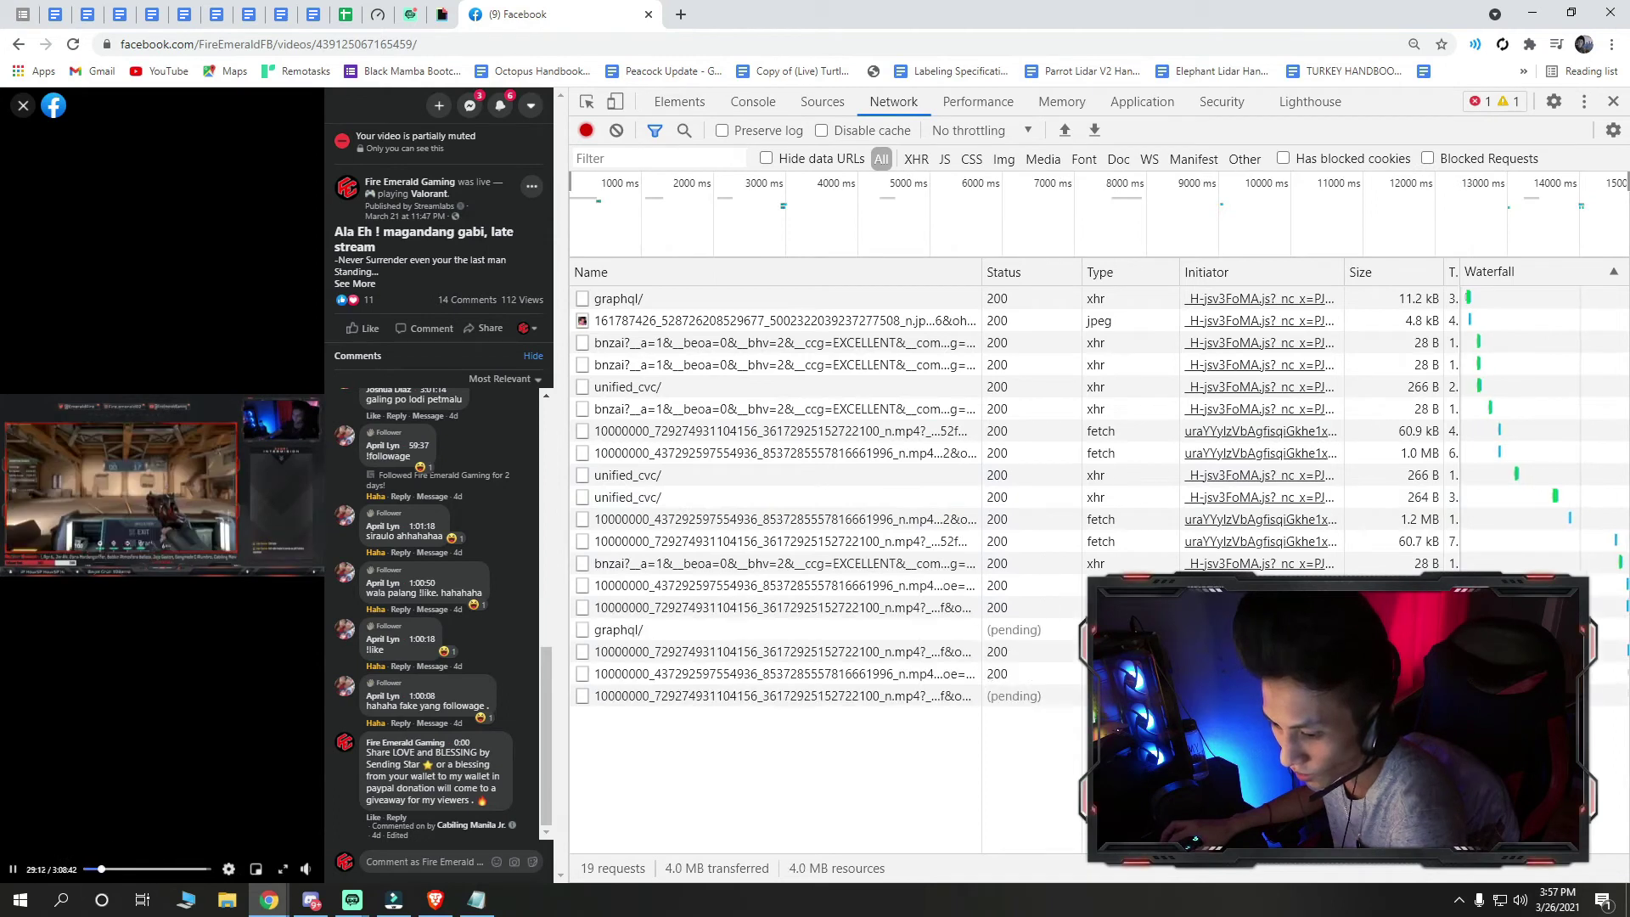
click(13, 869)
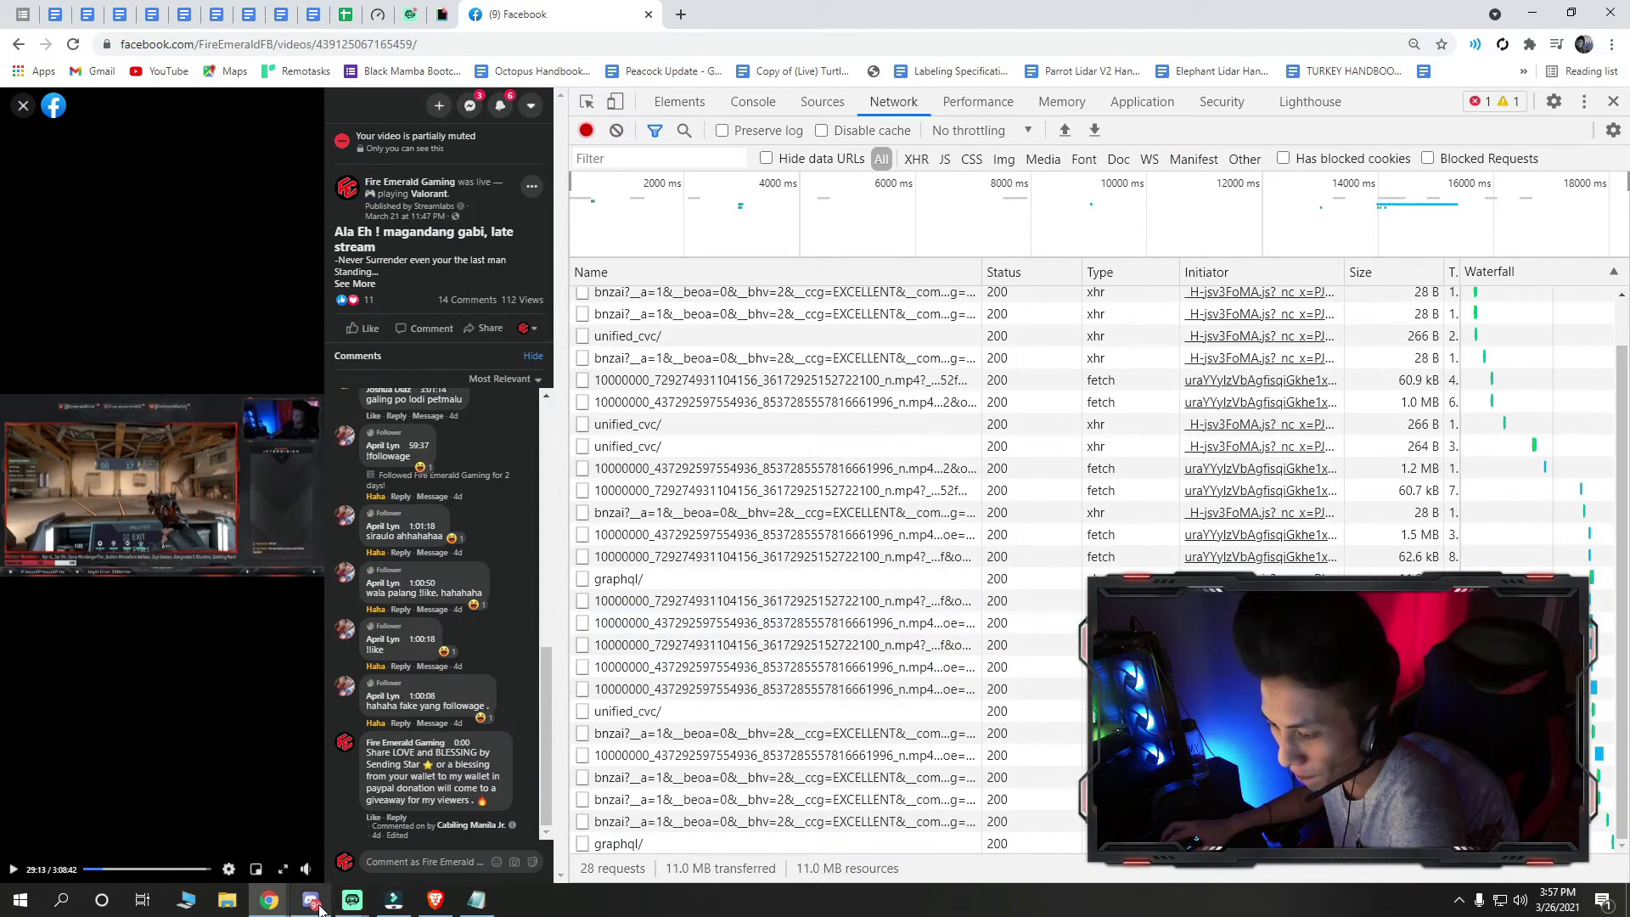
Open the New Live Download folder on drive E, examine the downloaded video file's details, and return to the network requests in Chrome
click(227, 900)
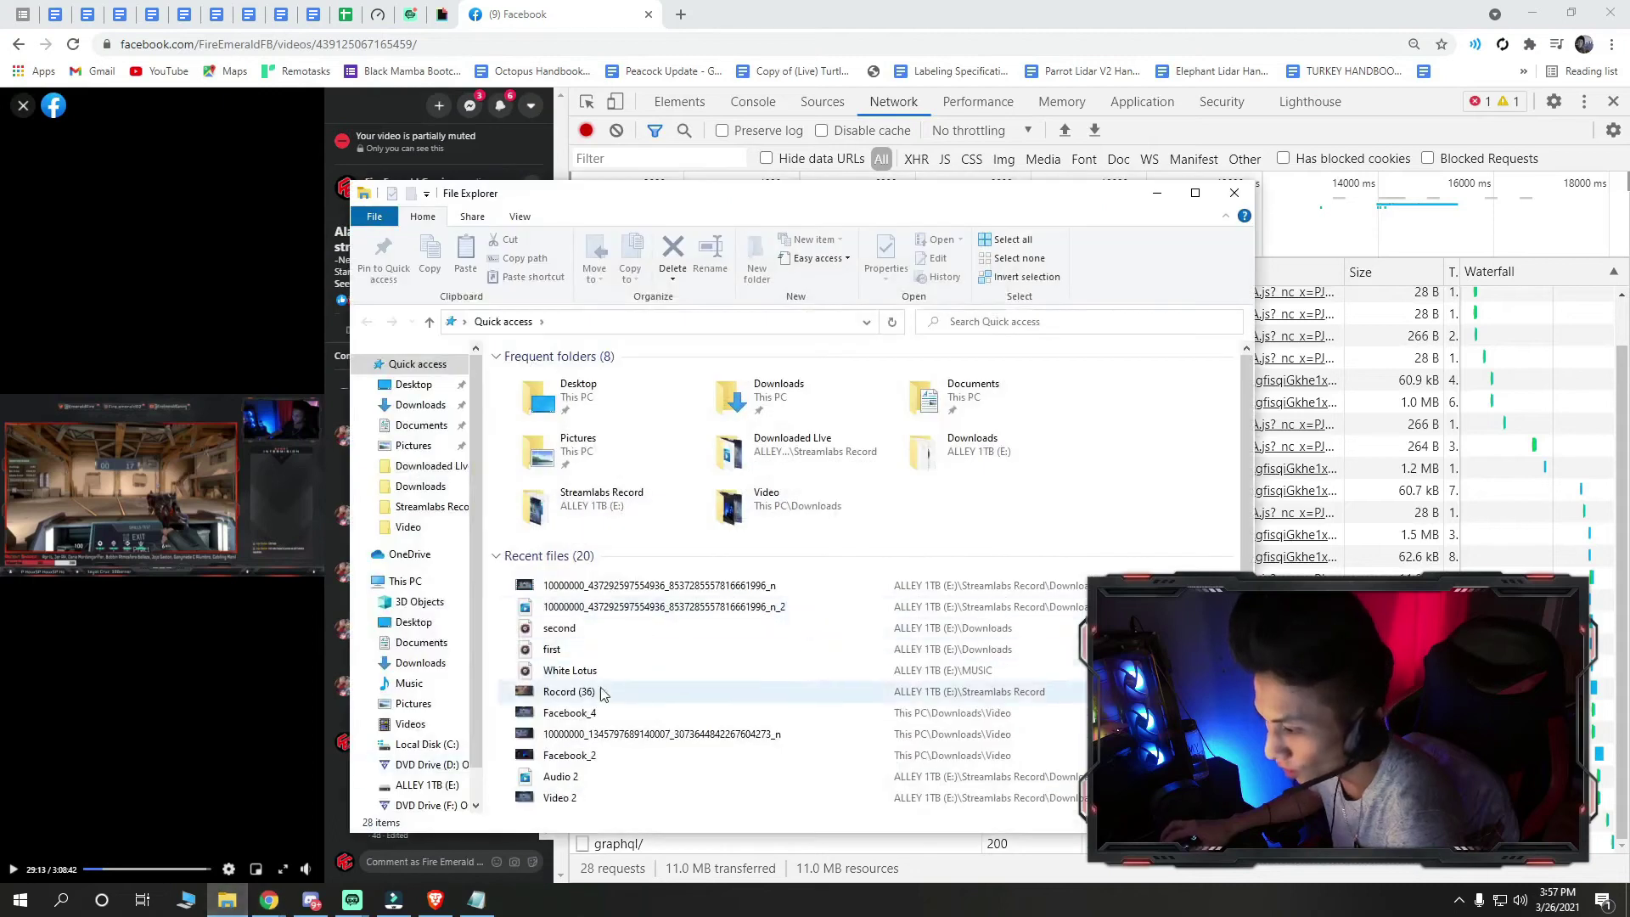
click(425, 784)
double_click(622, 502)
double_click(729, 420)
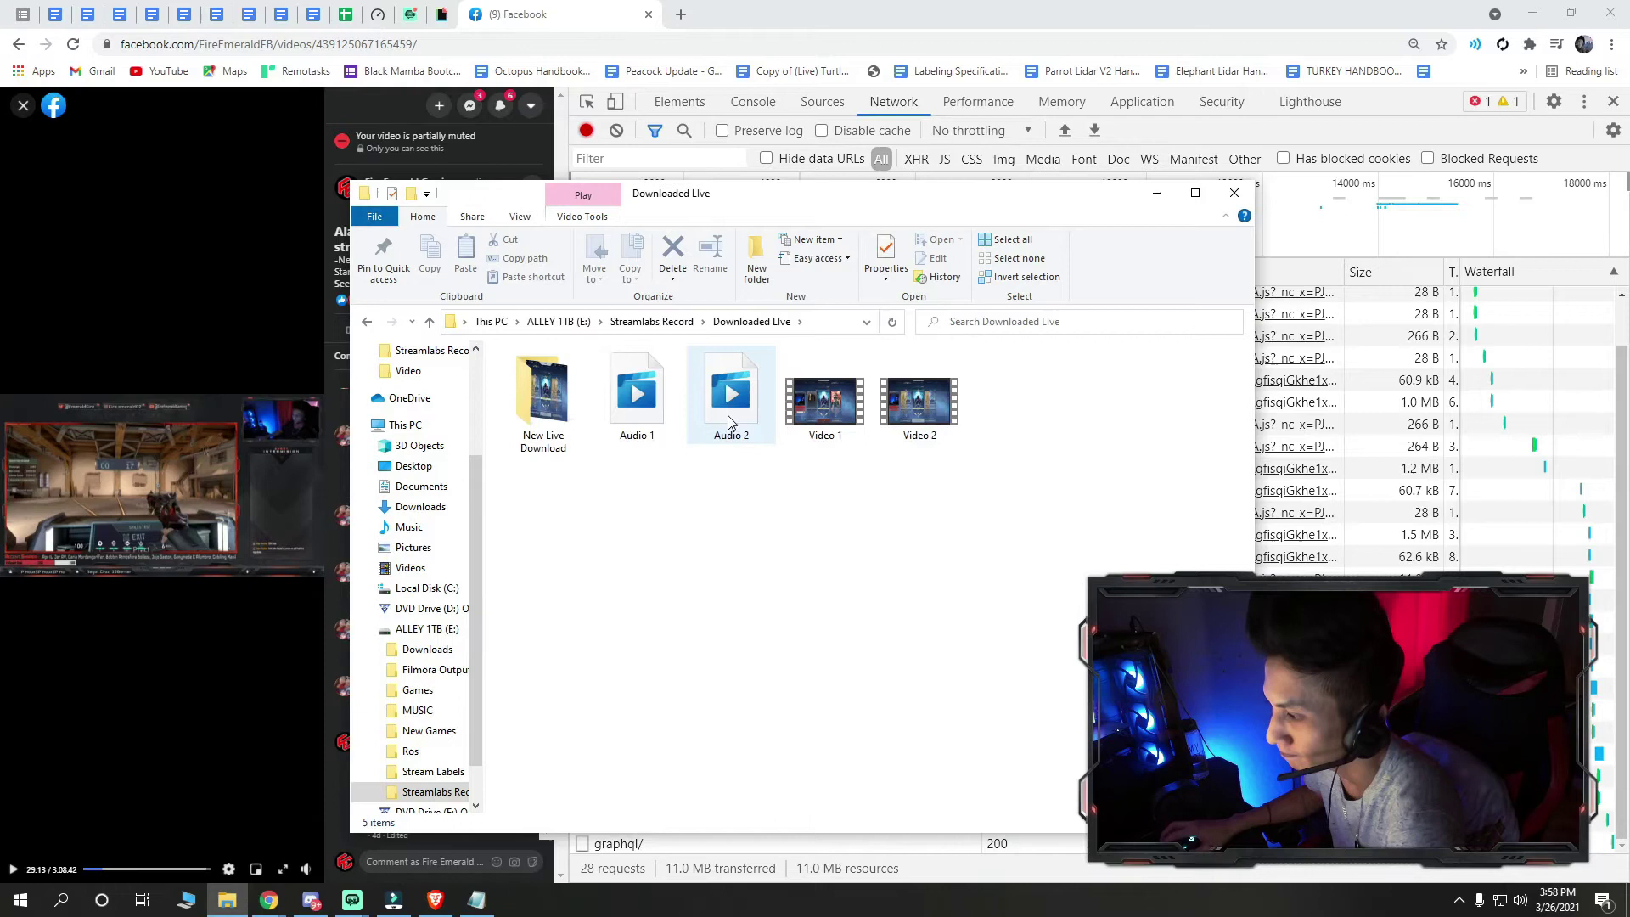
double_click(544, 394)
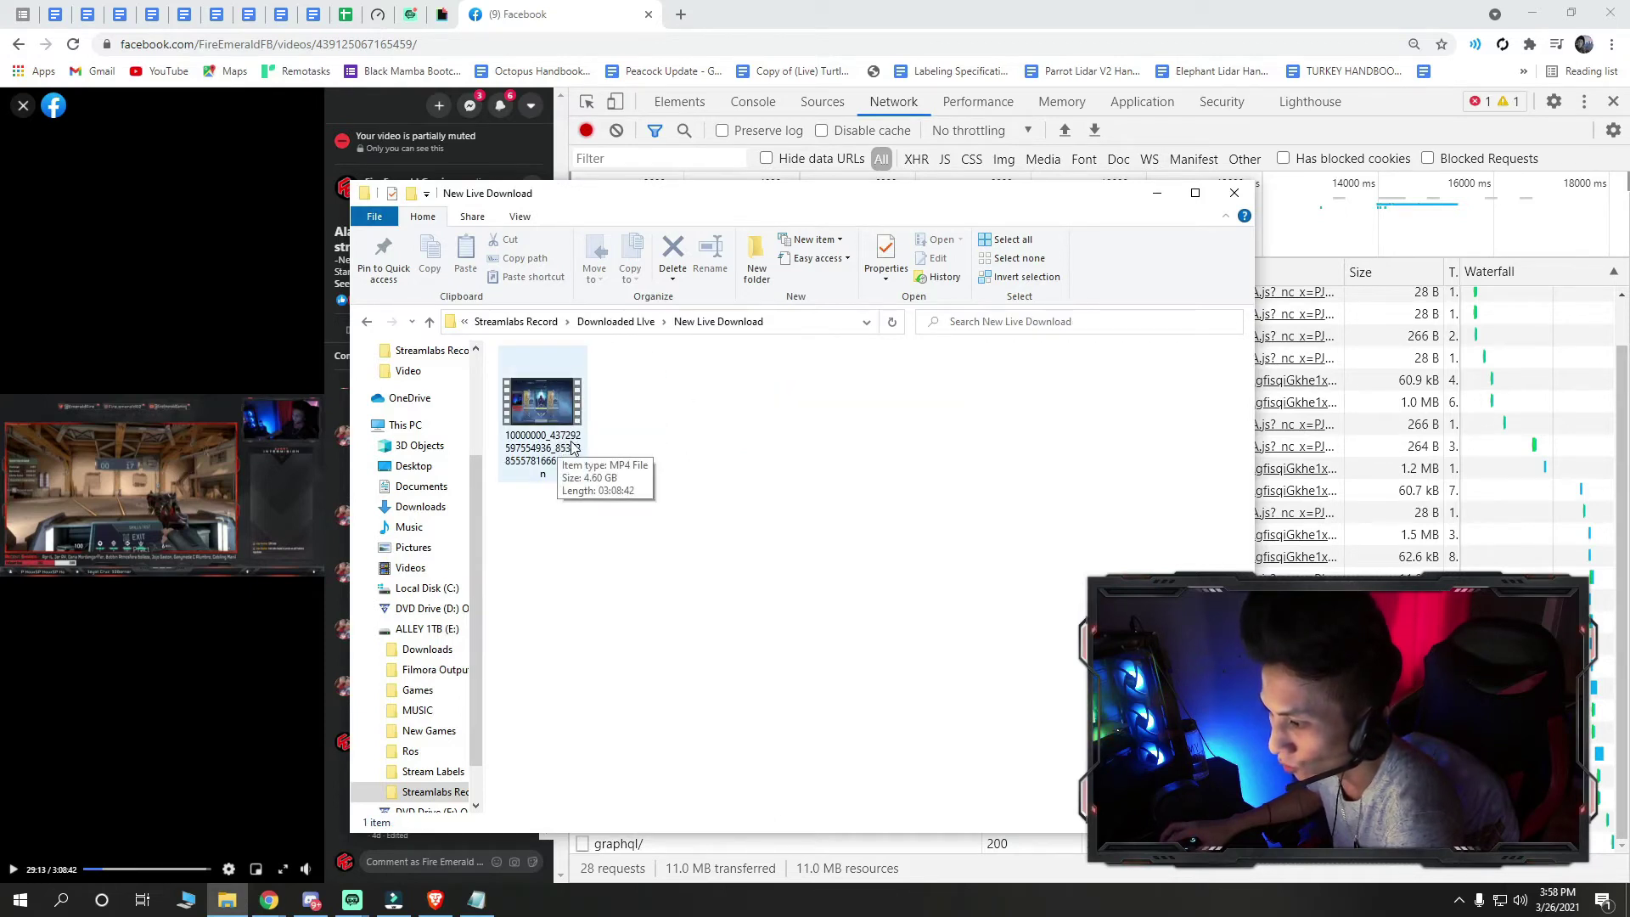
key(alt+Tab)
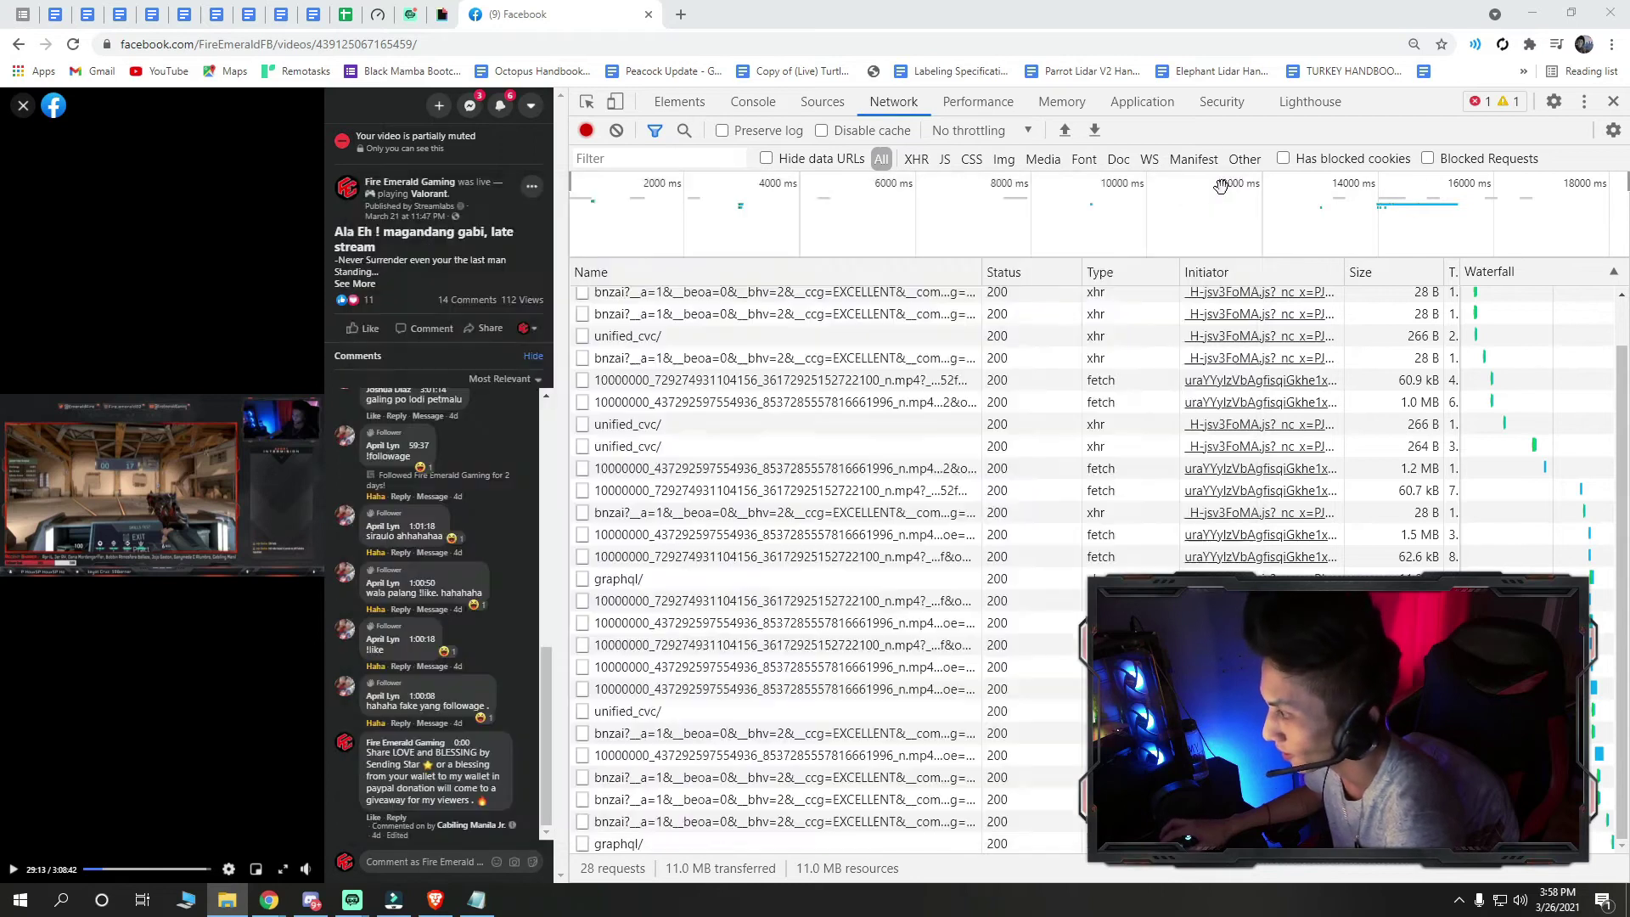
click(650, 493)
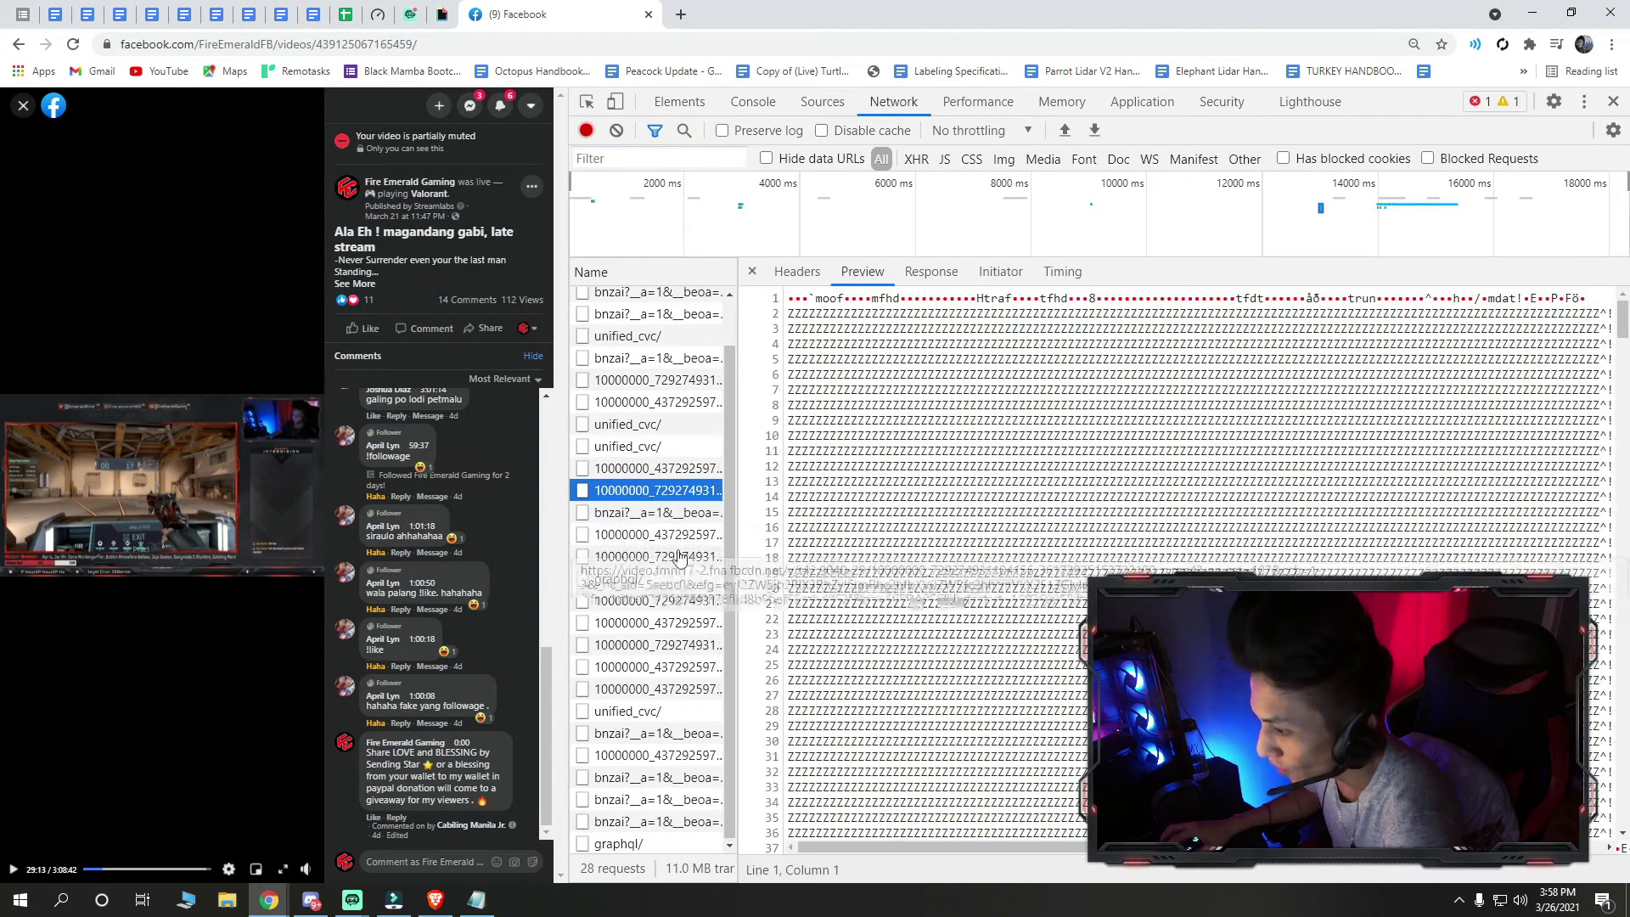
click(752, 271)
mouse_move(1239, 556)
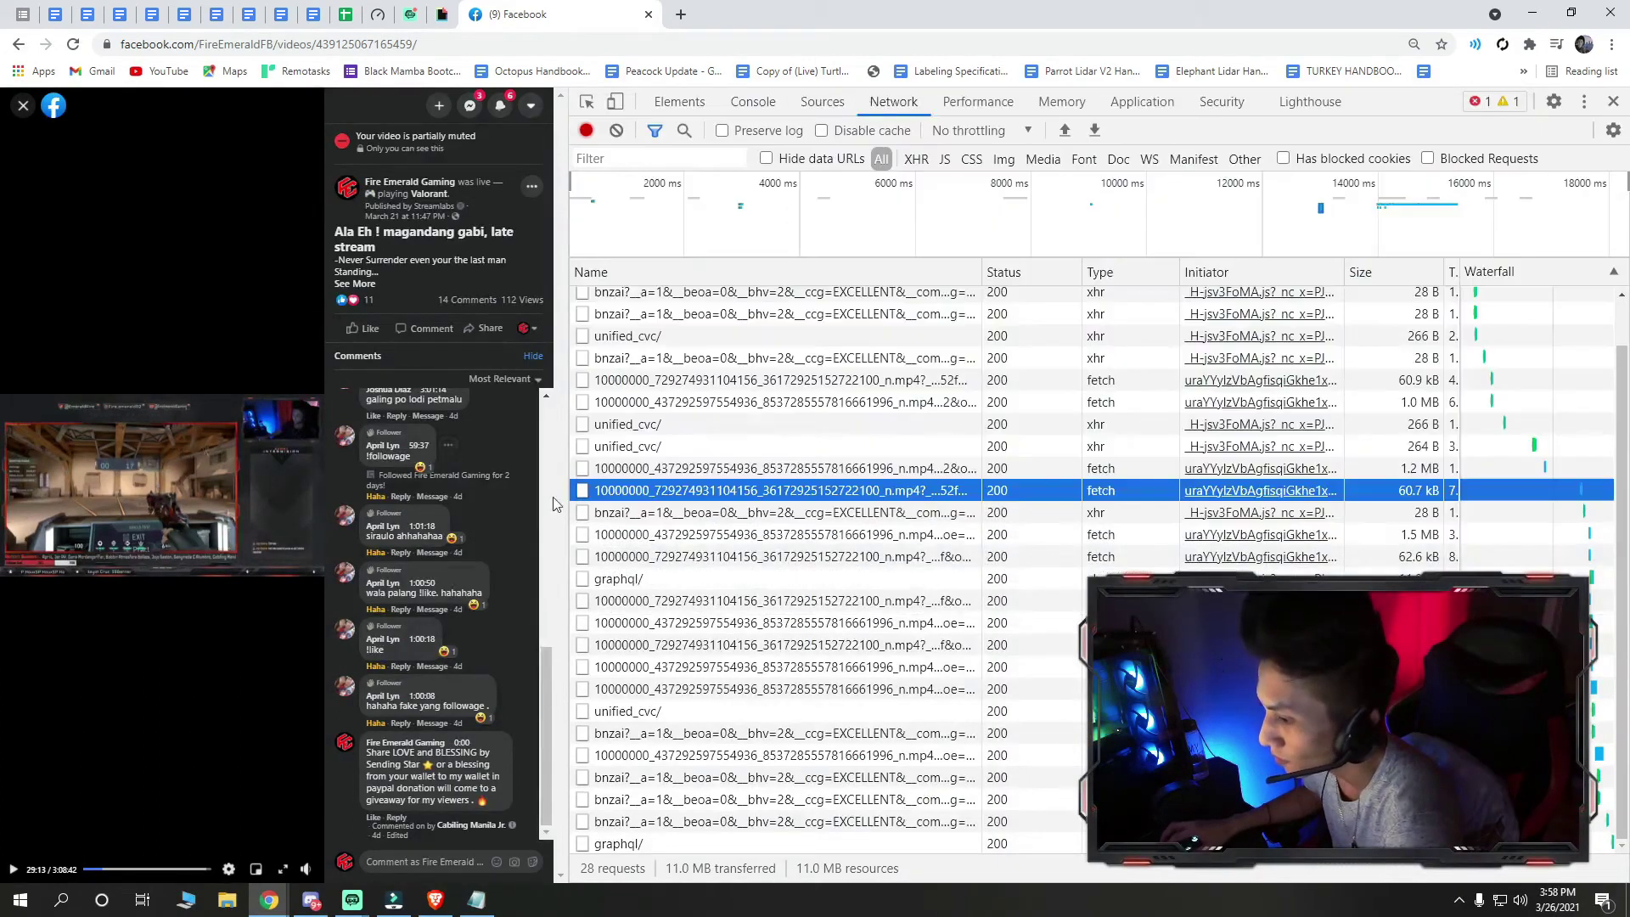
right_click(686, 497)
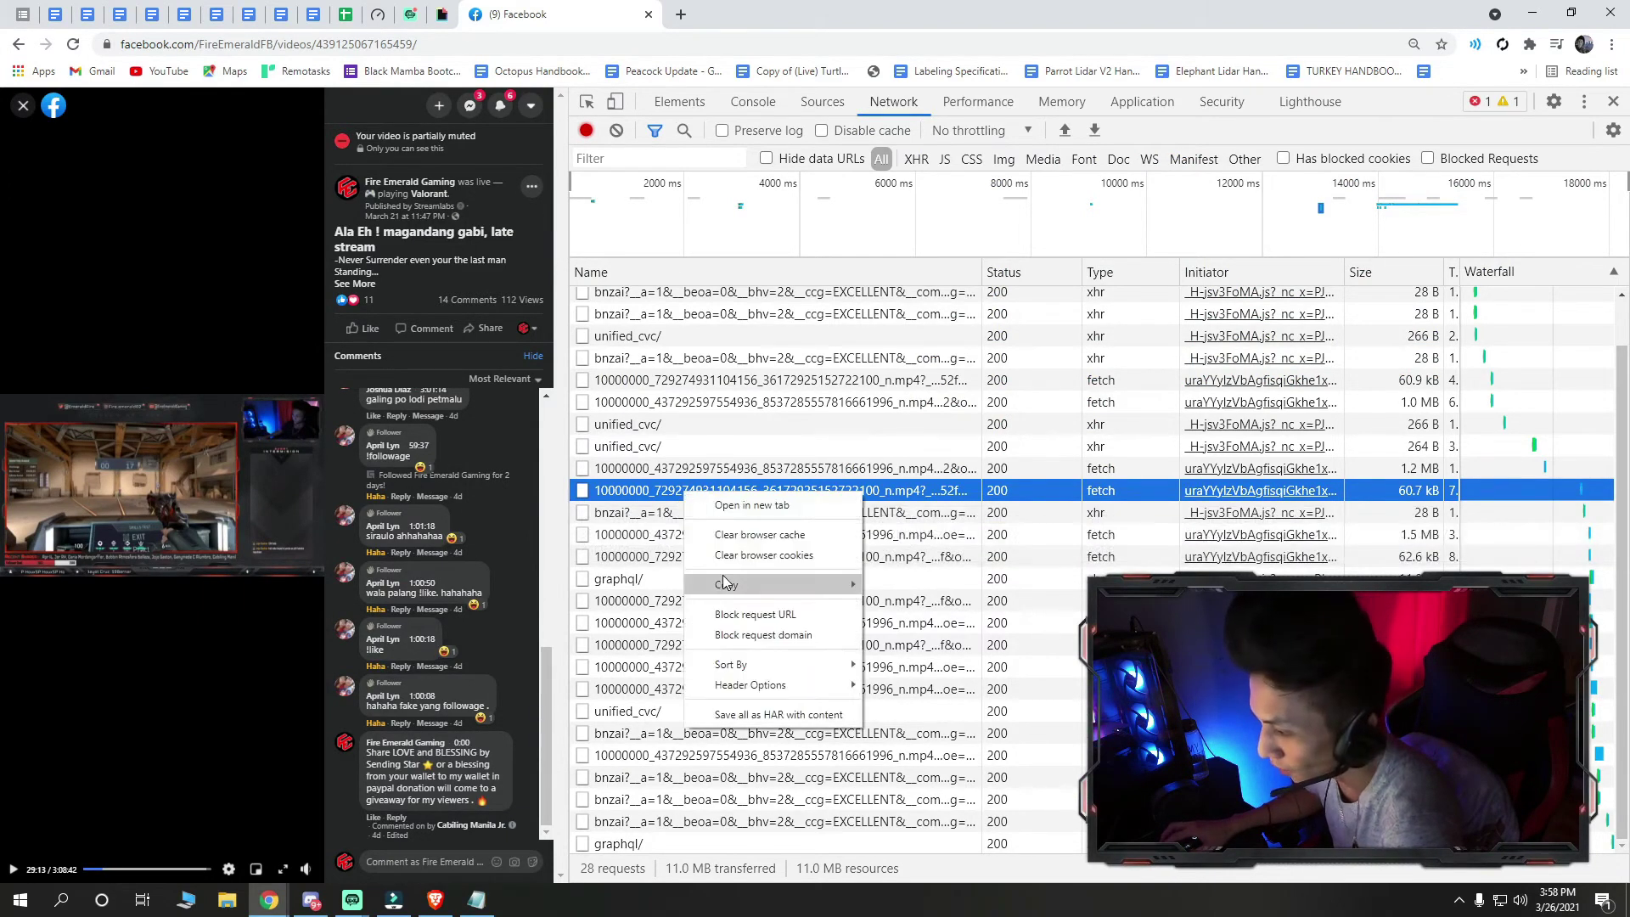
mouse_move(724, 582)
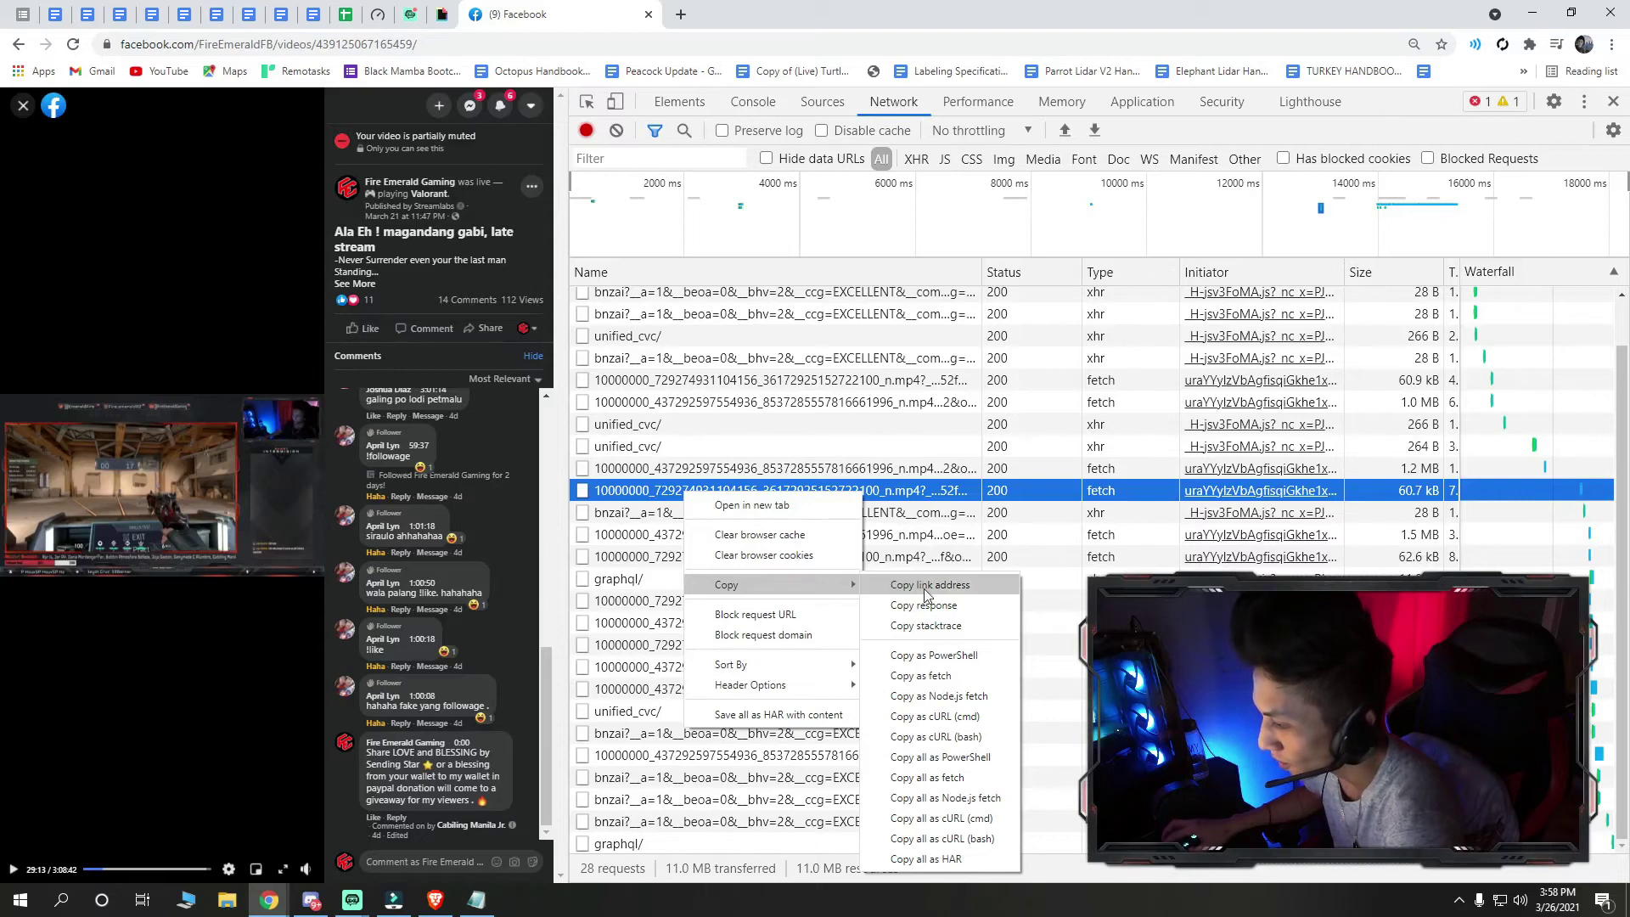
click(925, 595)
Replace the old link in Notepad with the copied one and delete its ending from "&bytestart" through the "byteend" value
click(476, 900)
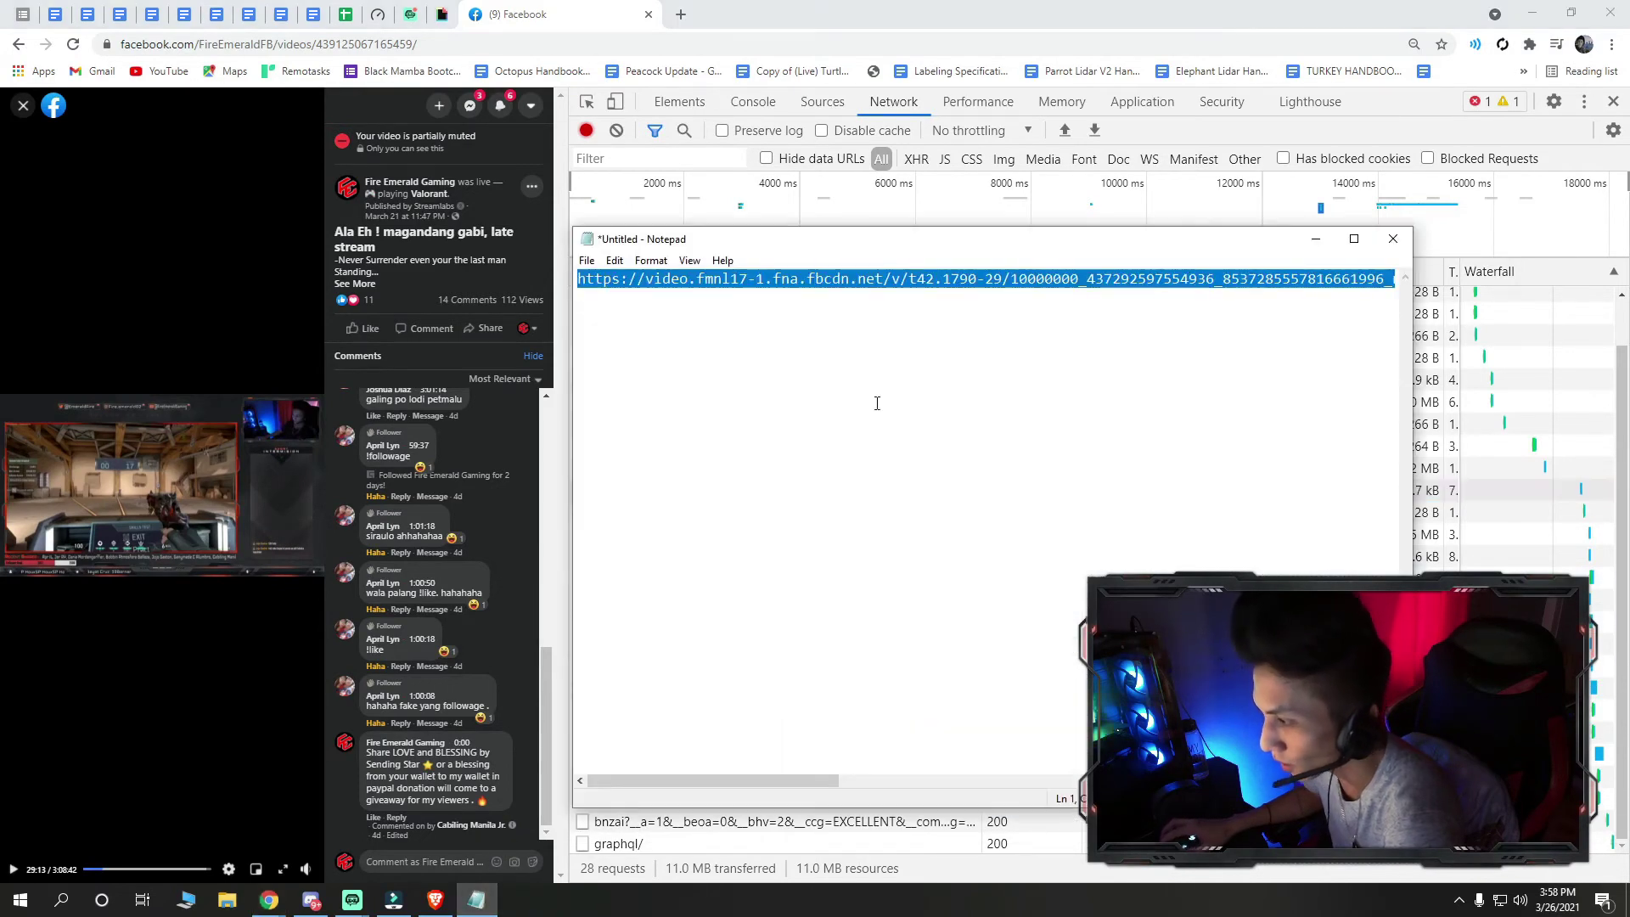
key(BackSpace)
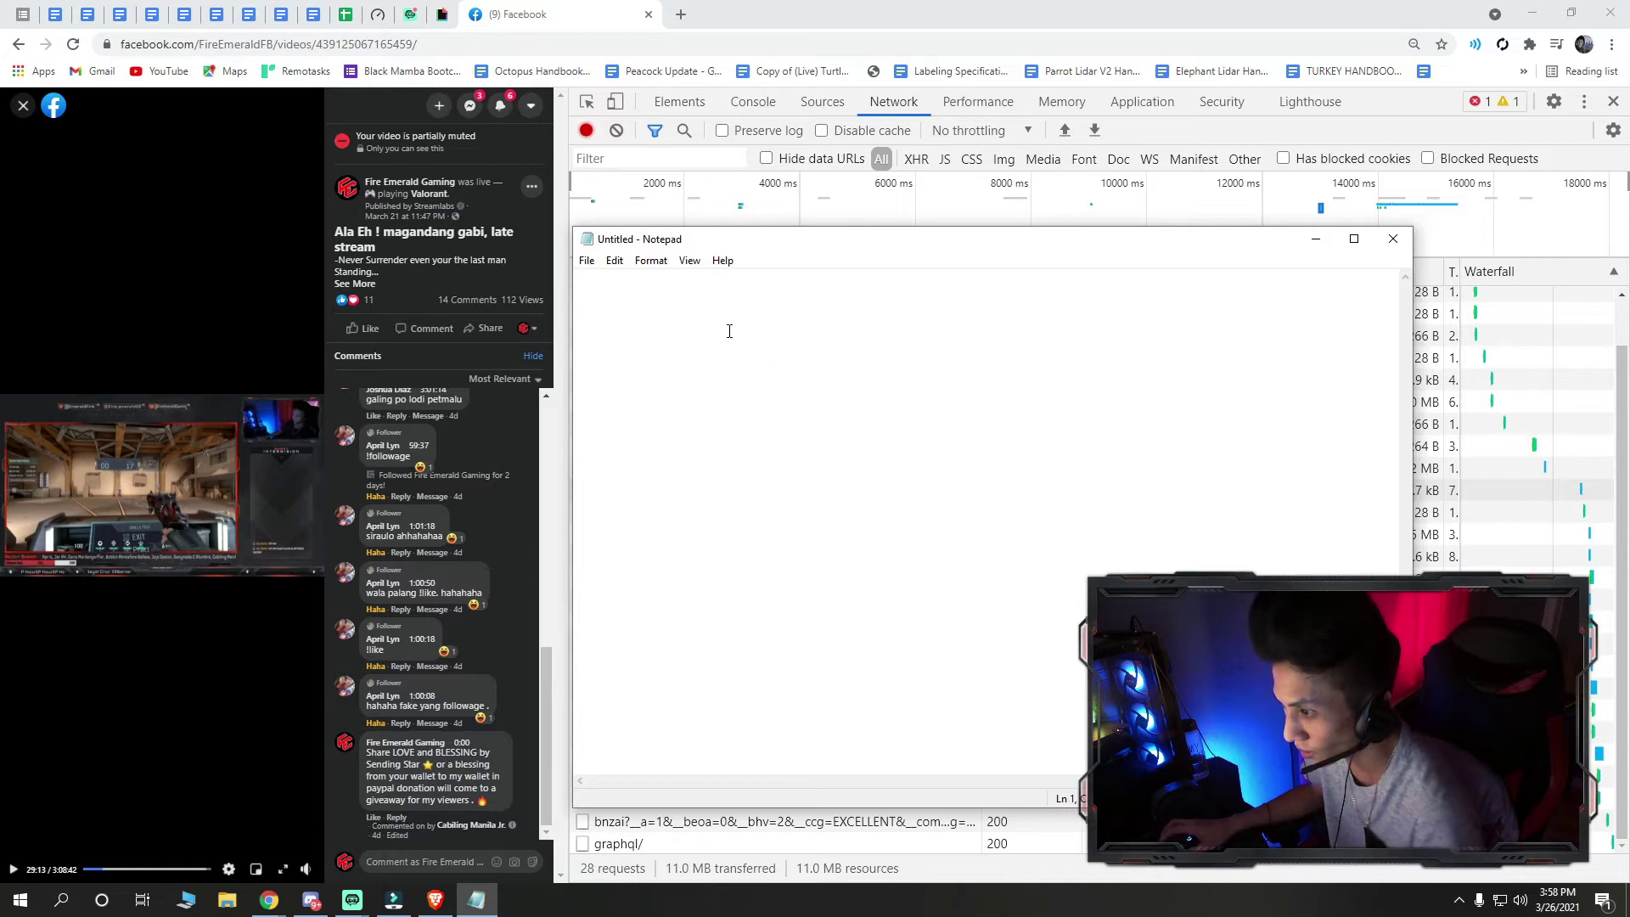
key(ctrl+v)
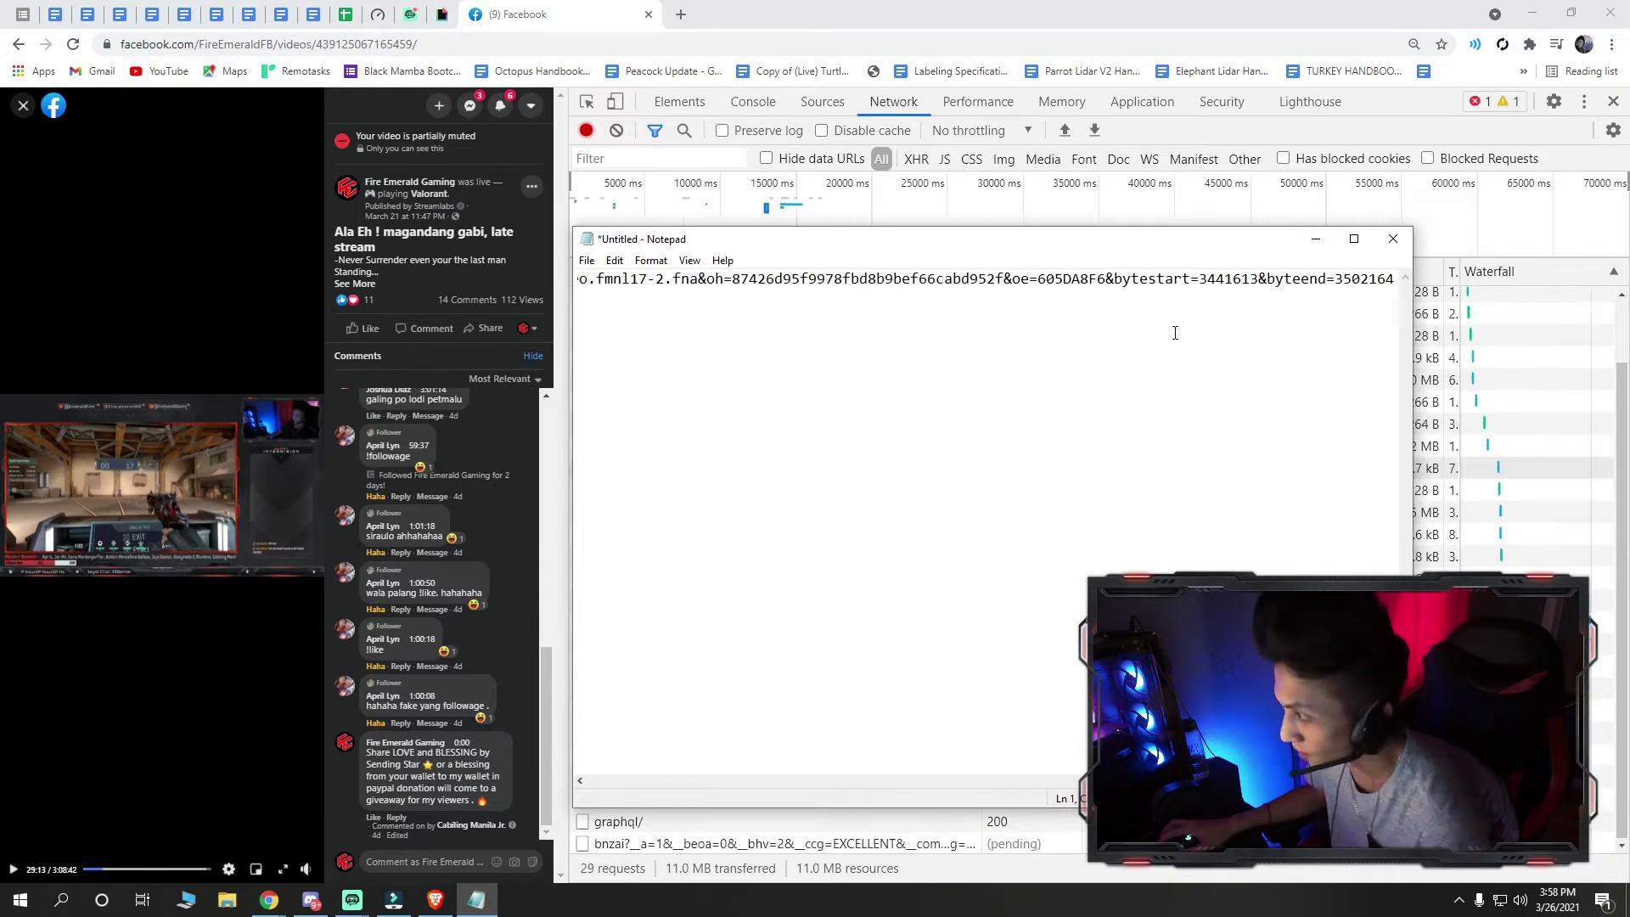
drag(1107, 282, 1387, 323)
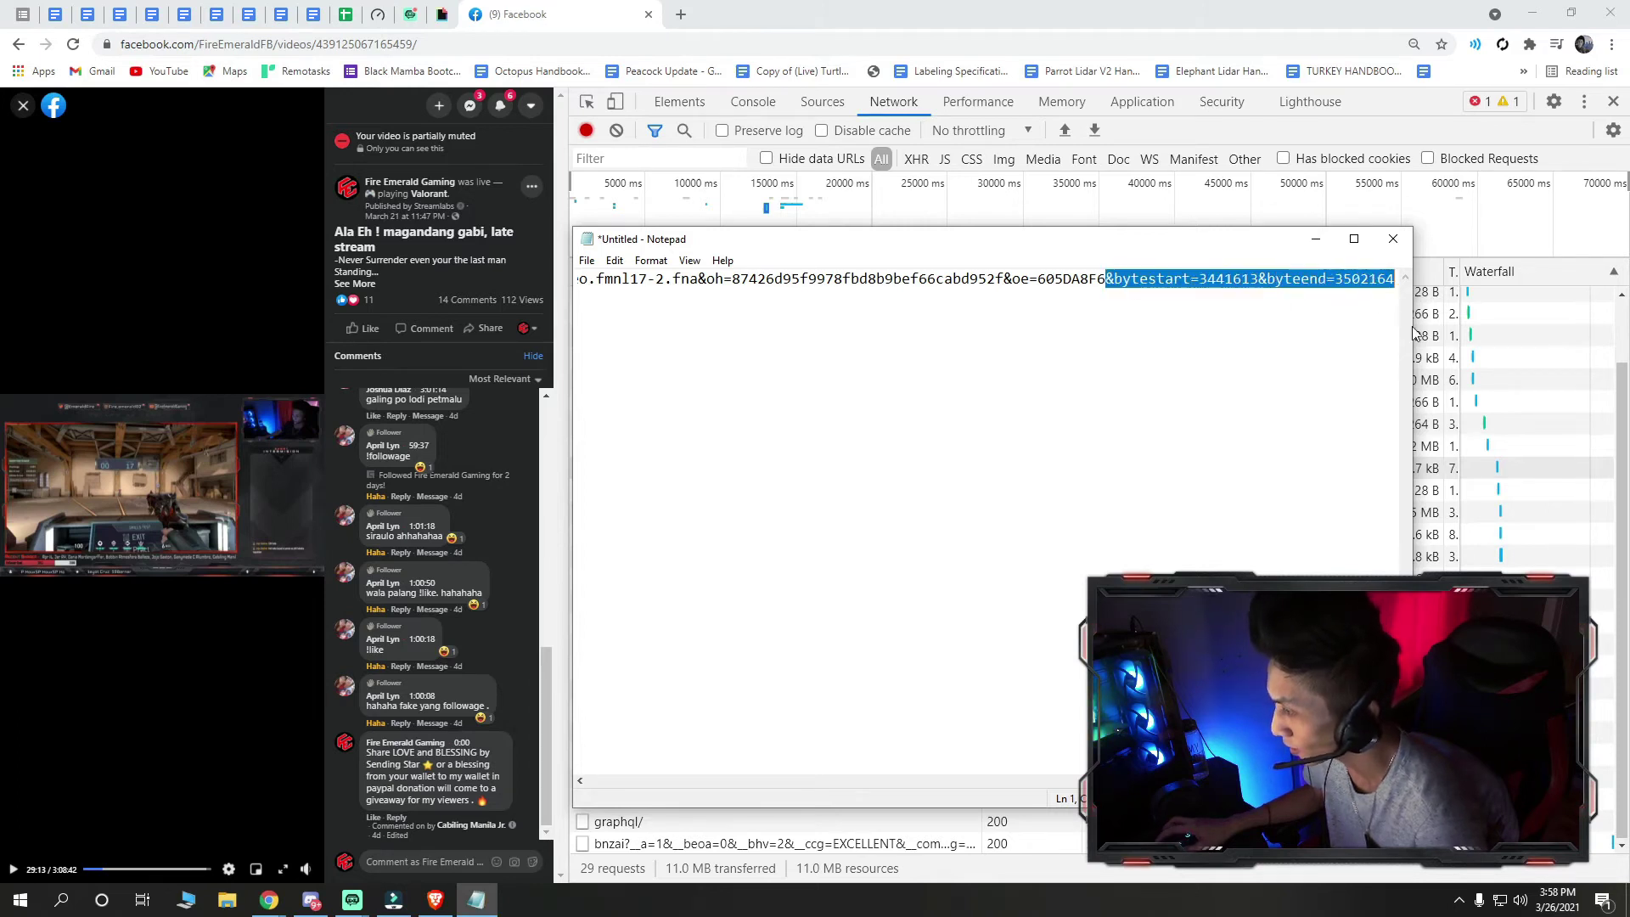
key(BackSpace)
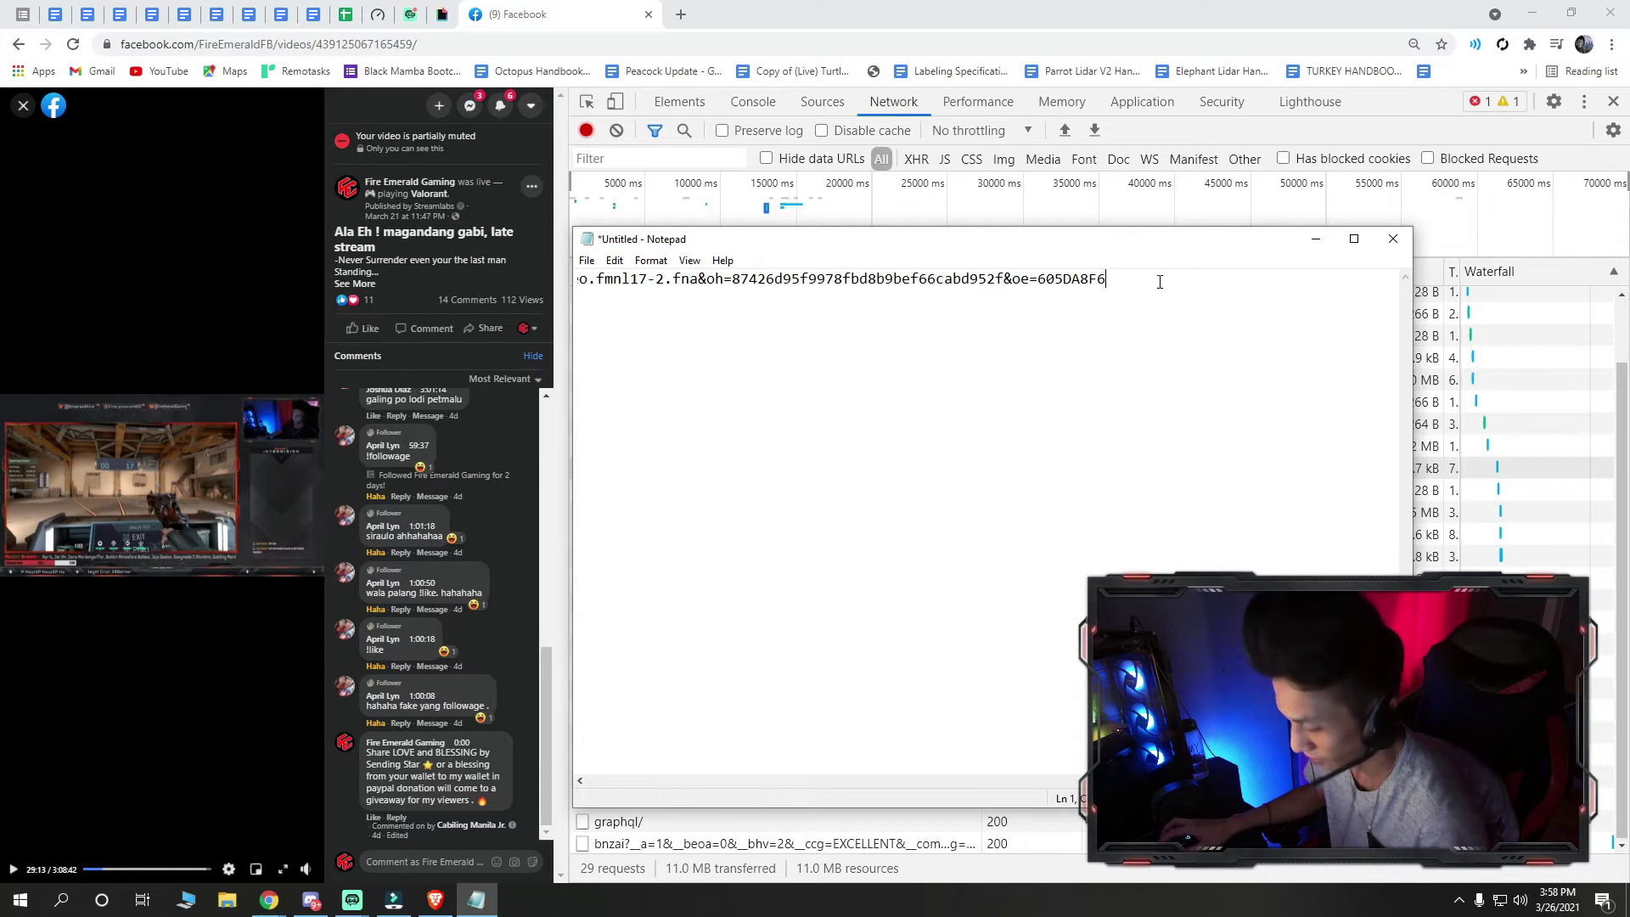
Select the entire shortened link in Notepad and copy it
key(ctrl+shift+Left)
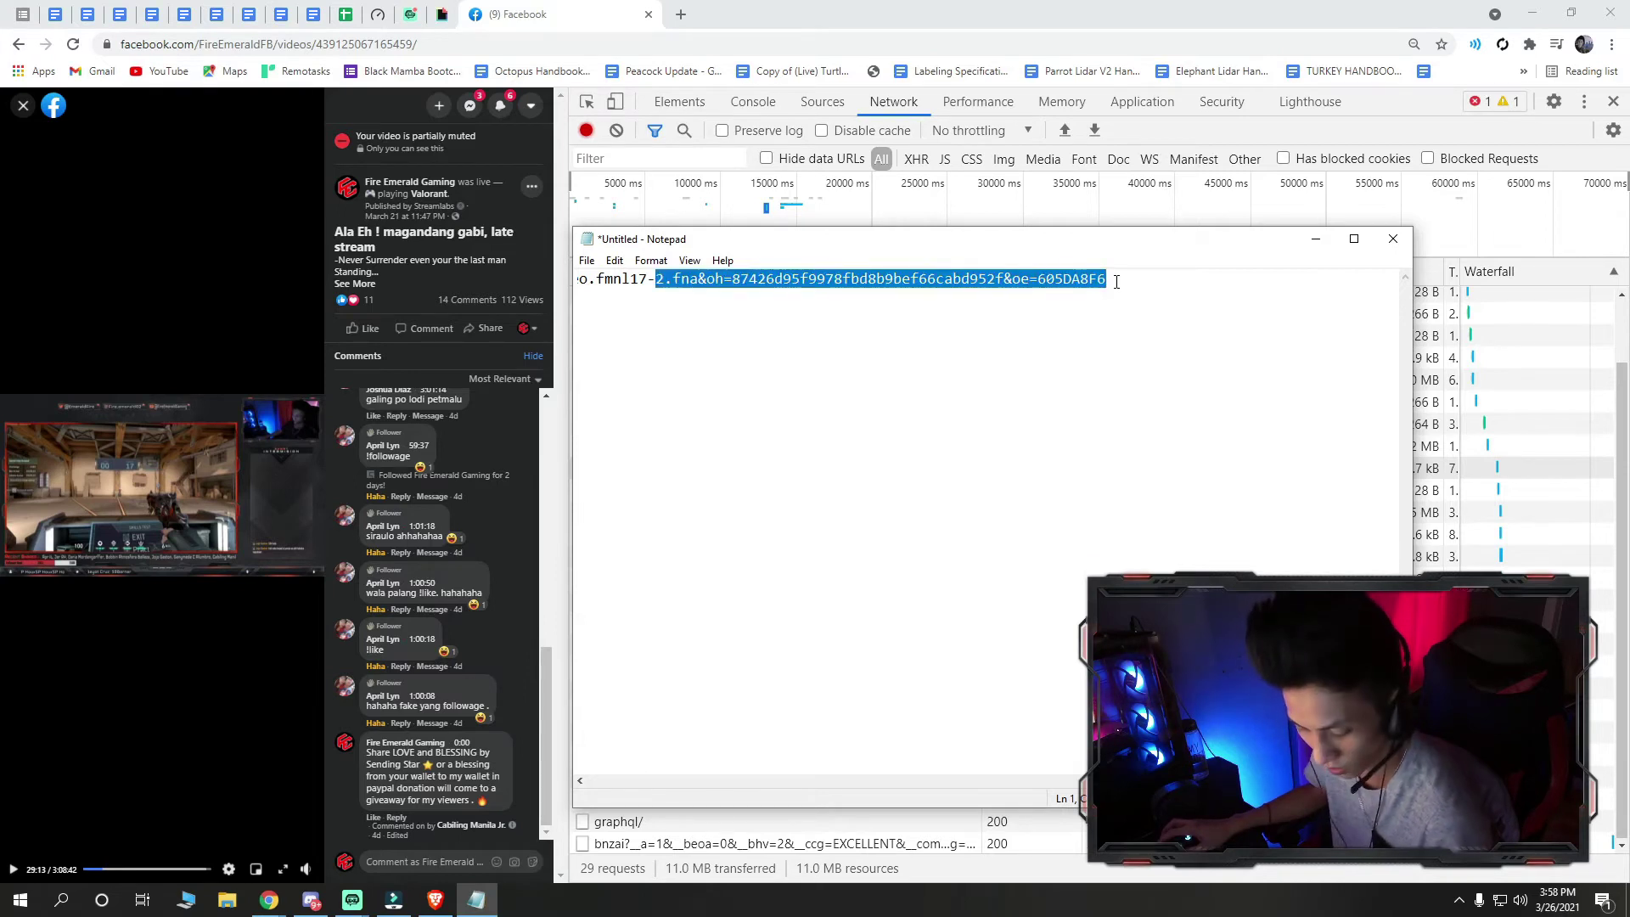
key(ctrl+a)
key(ctrl+minus)
key(ctrl+minus)
key(ctrl+minus)
key(ctrl+minus)
key(ctrl+minus)
key(ctrl+minus)
key(ctrl+minus)
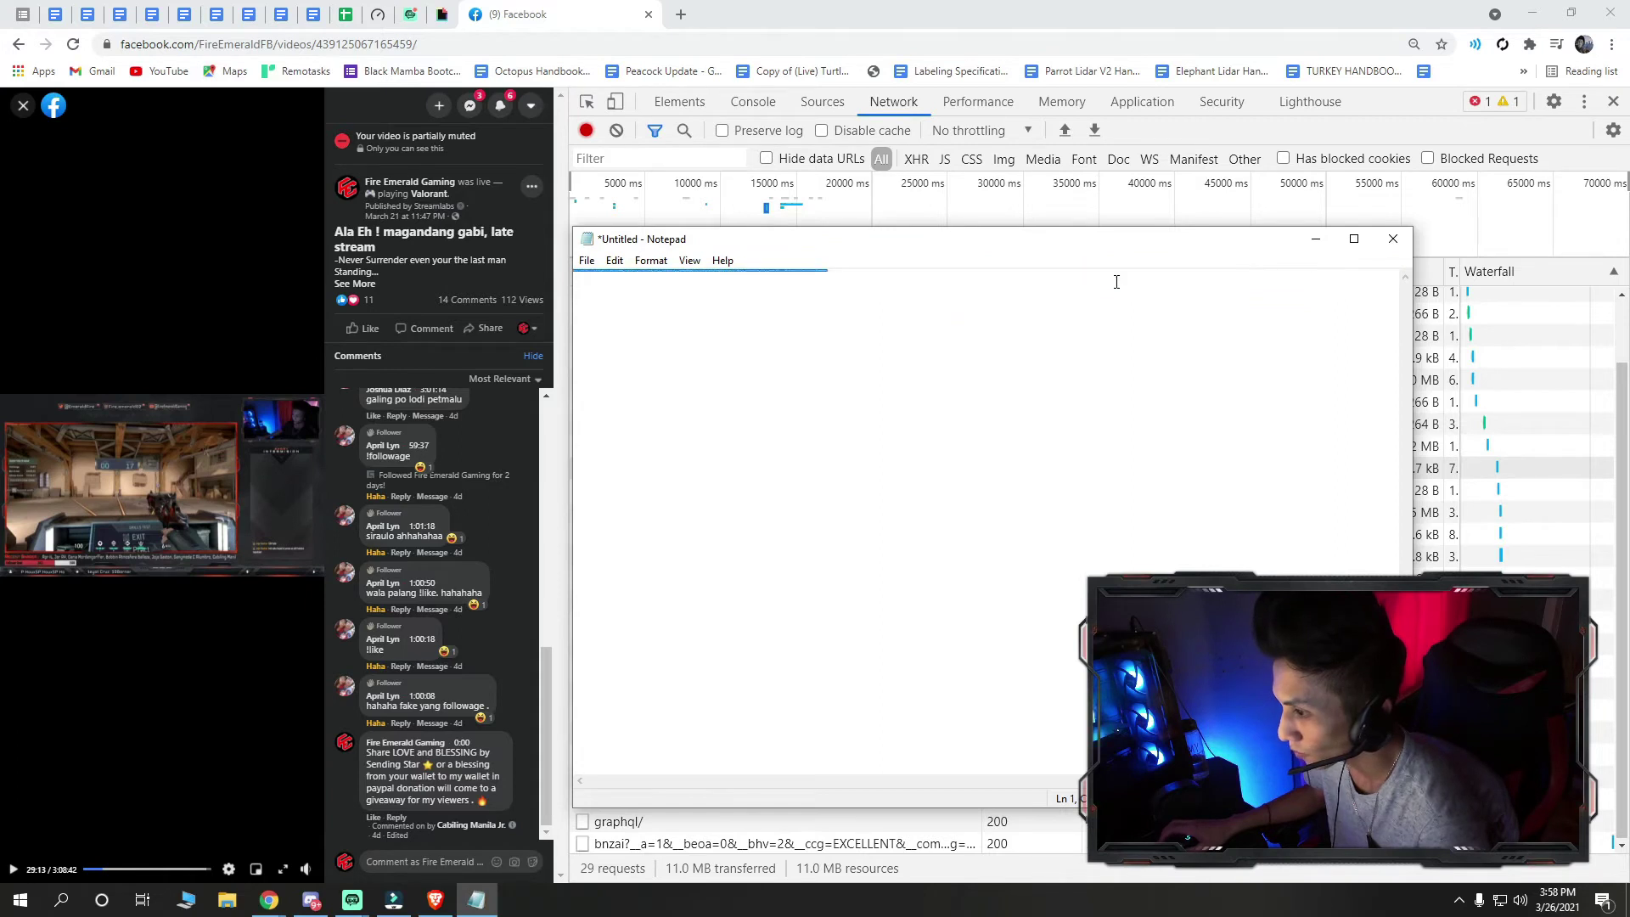
key(ctrl+plus)
key(ctrl+plus)
key(ctrl+plus)
key(ctrl+plus)
key(ctrl+plus)
key(ctrl+plus)
key(ctrl+plus)
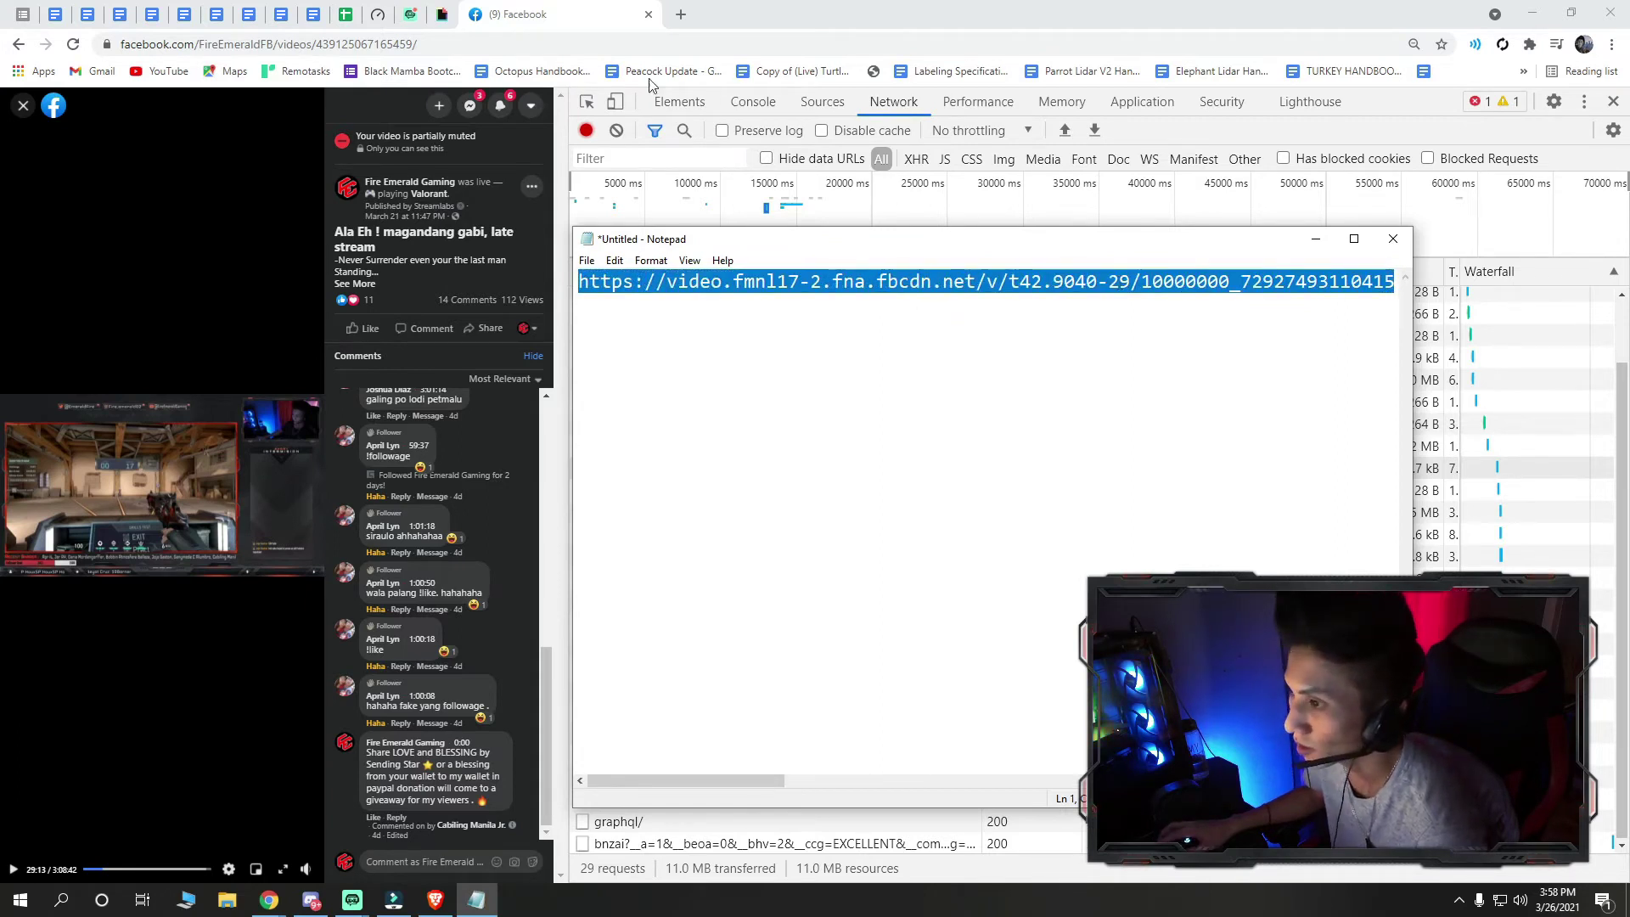
Switch to Brave, load the shortened link in the empty tab and start the download with the suggested Video category and file name
click(435, 900)
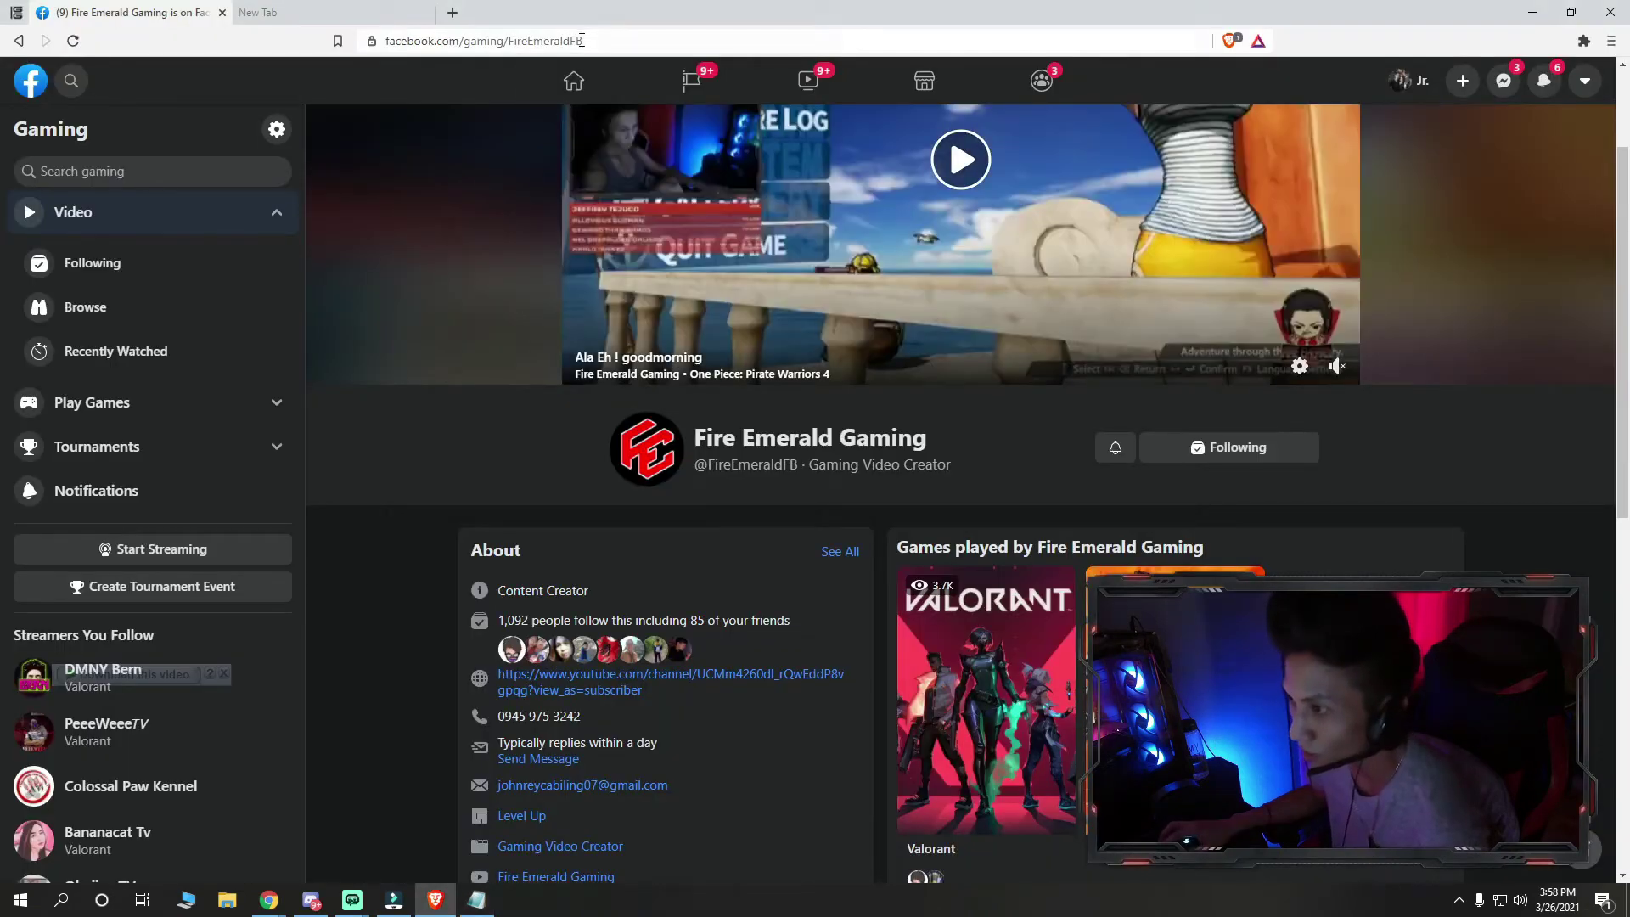
click(362, 19)
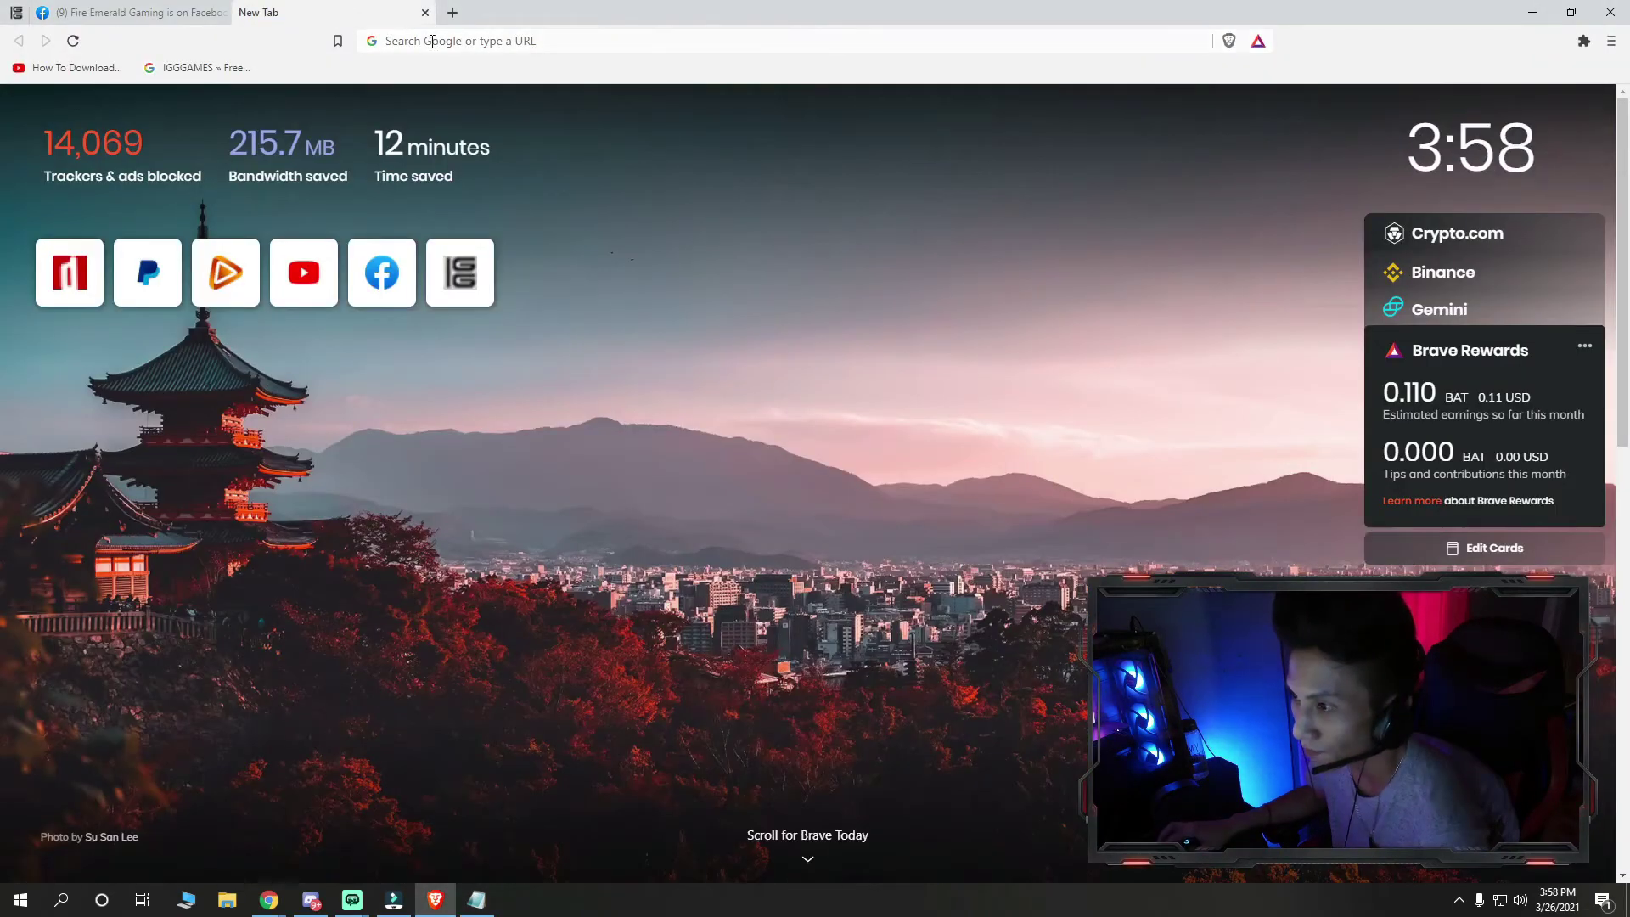
click(432, 41)
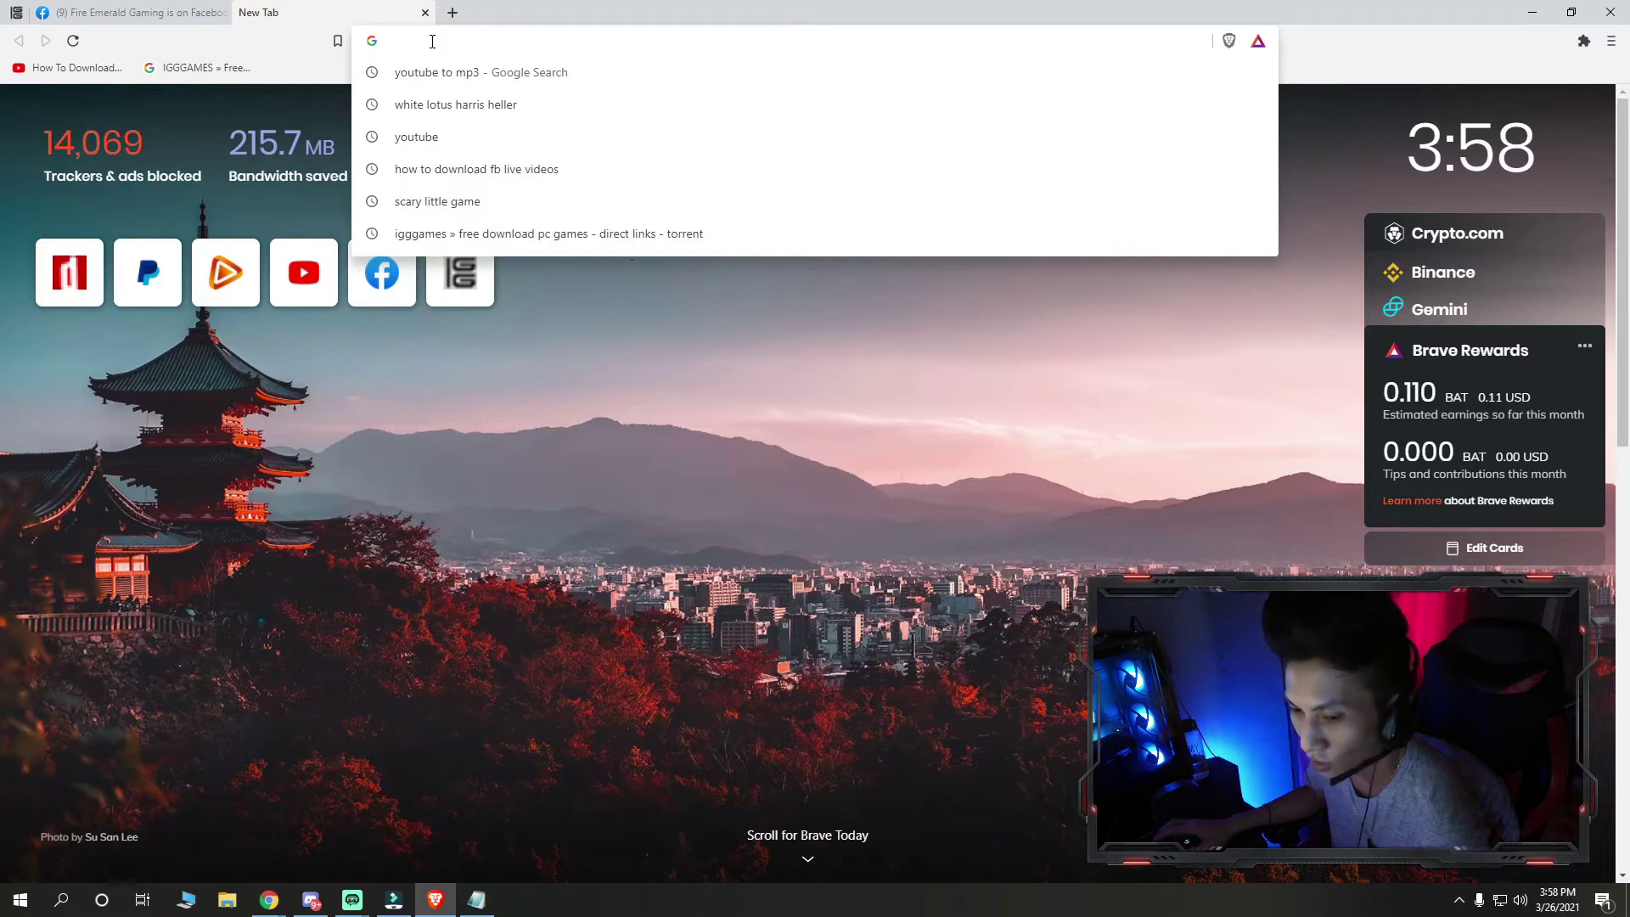
key(ctrl+v)
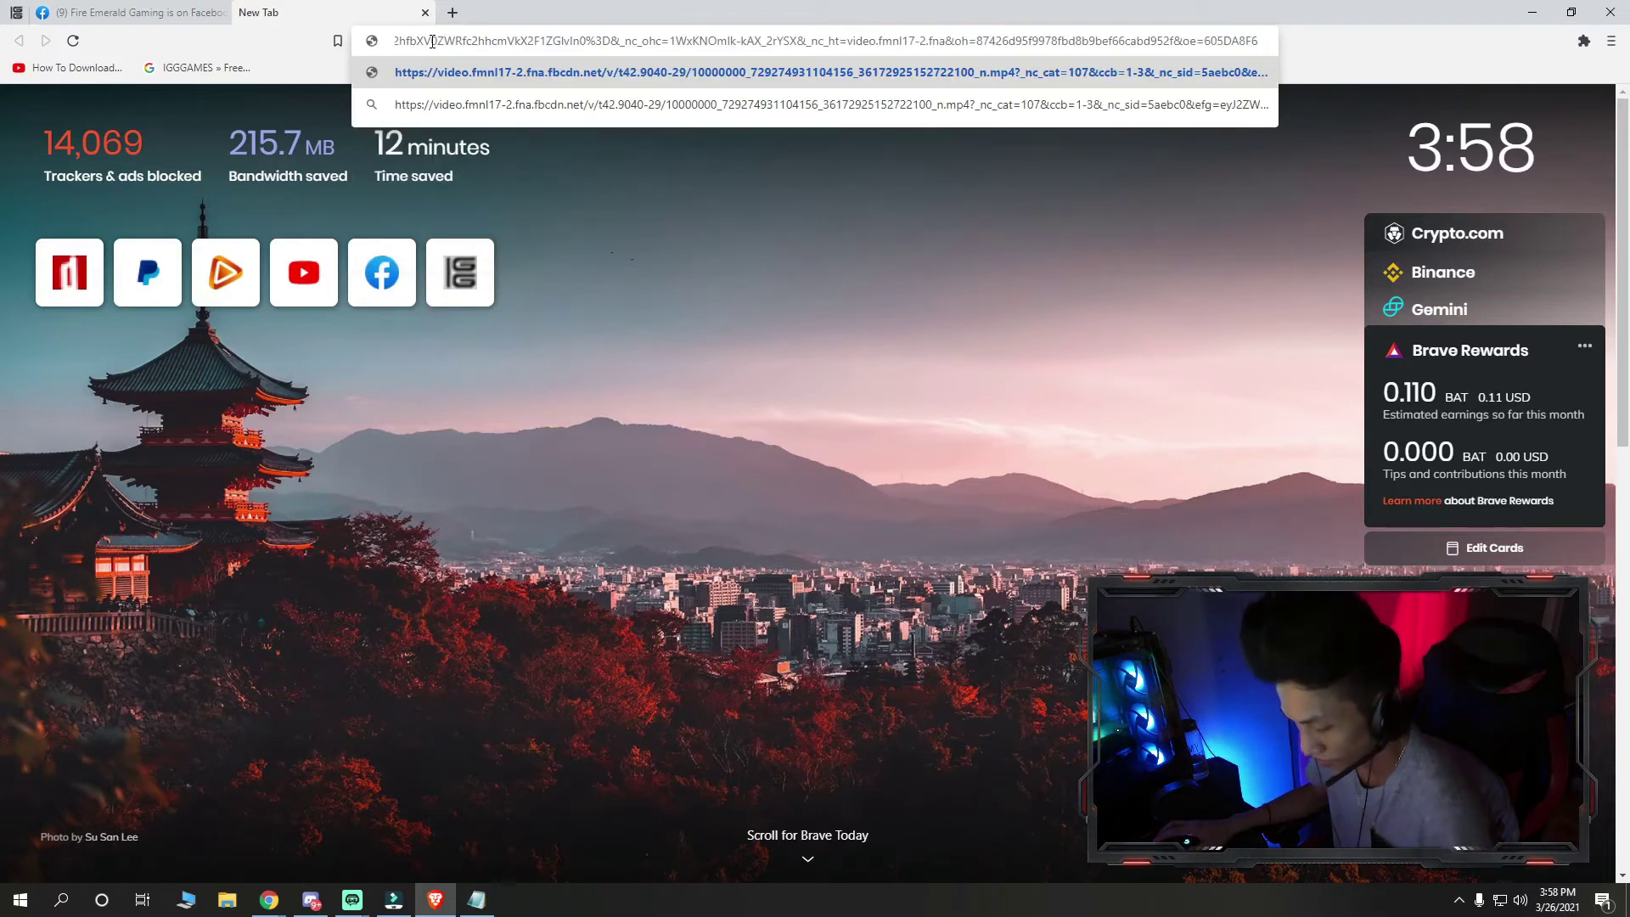
key(Return)
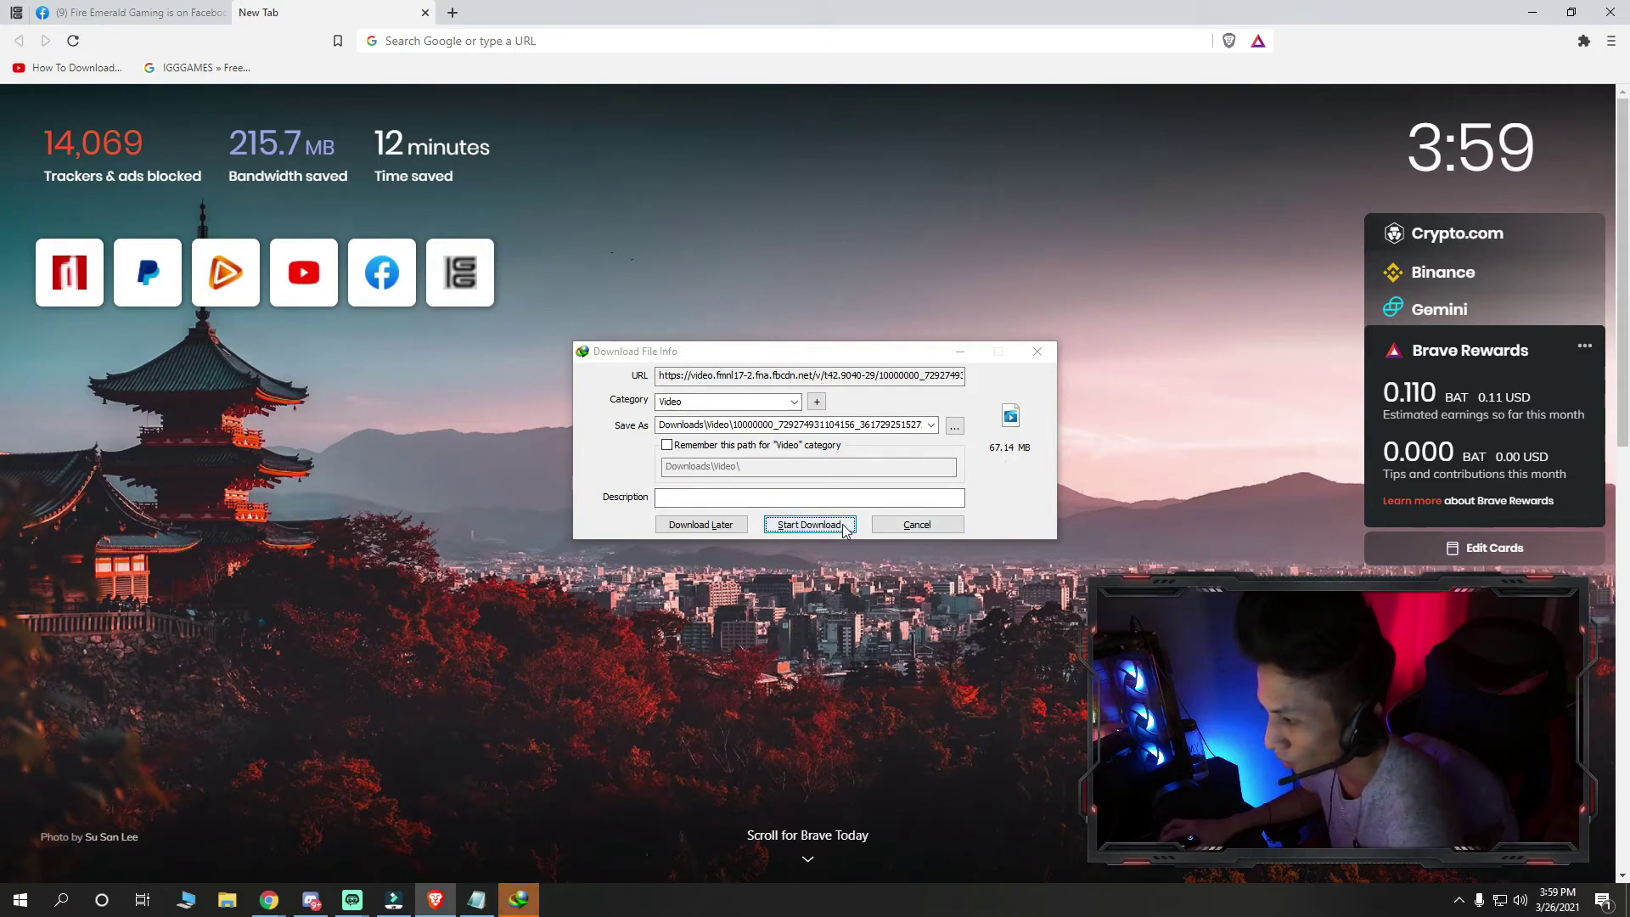
click(809, 525)
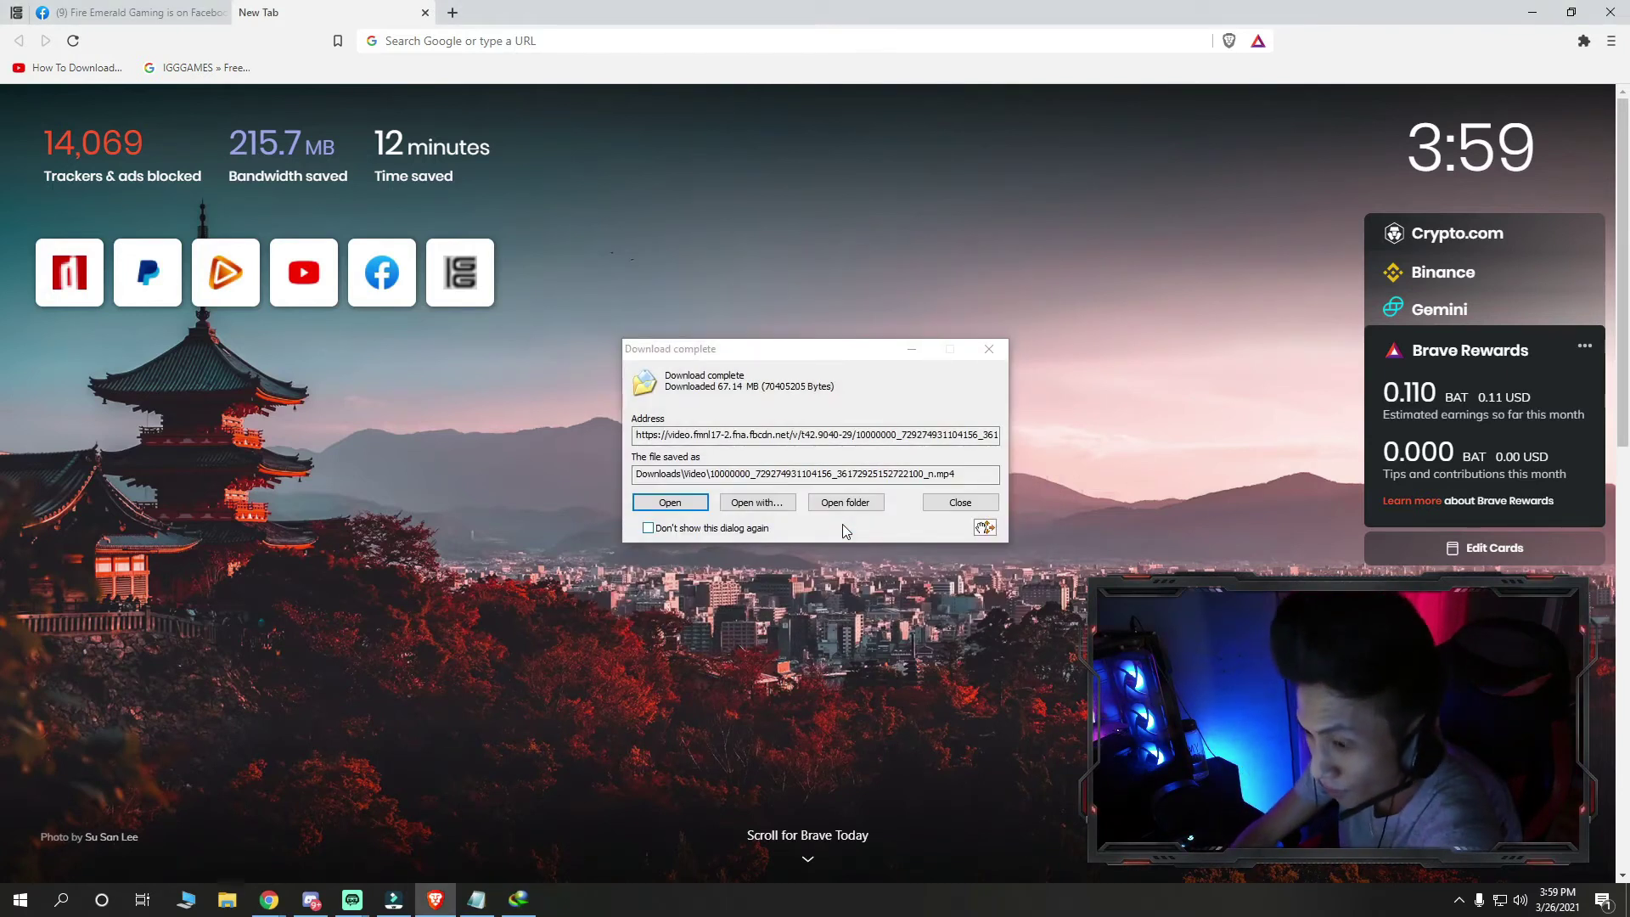
Play the downloaded file, check it at about 0:52:07 and 2:54:03, and close the player and the empty browser tab
click(670, 502)
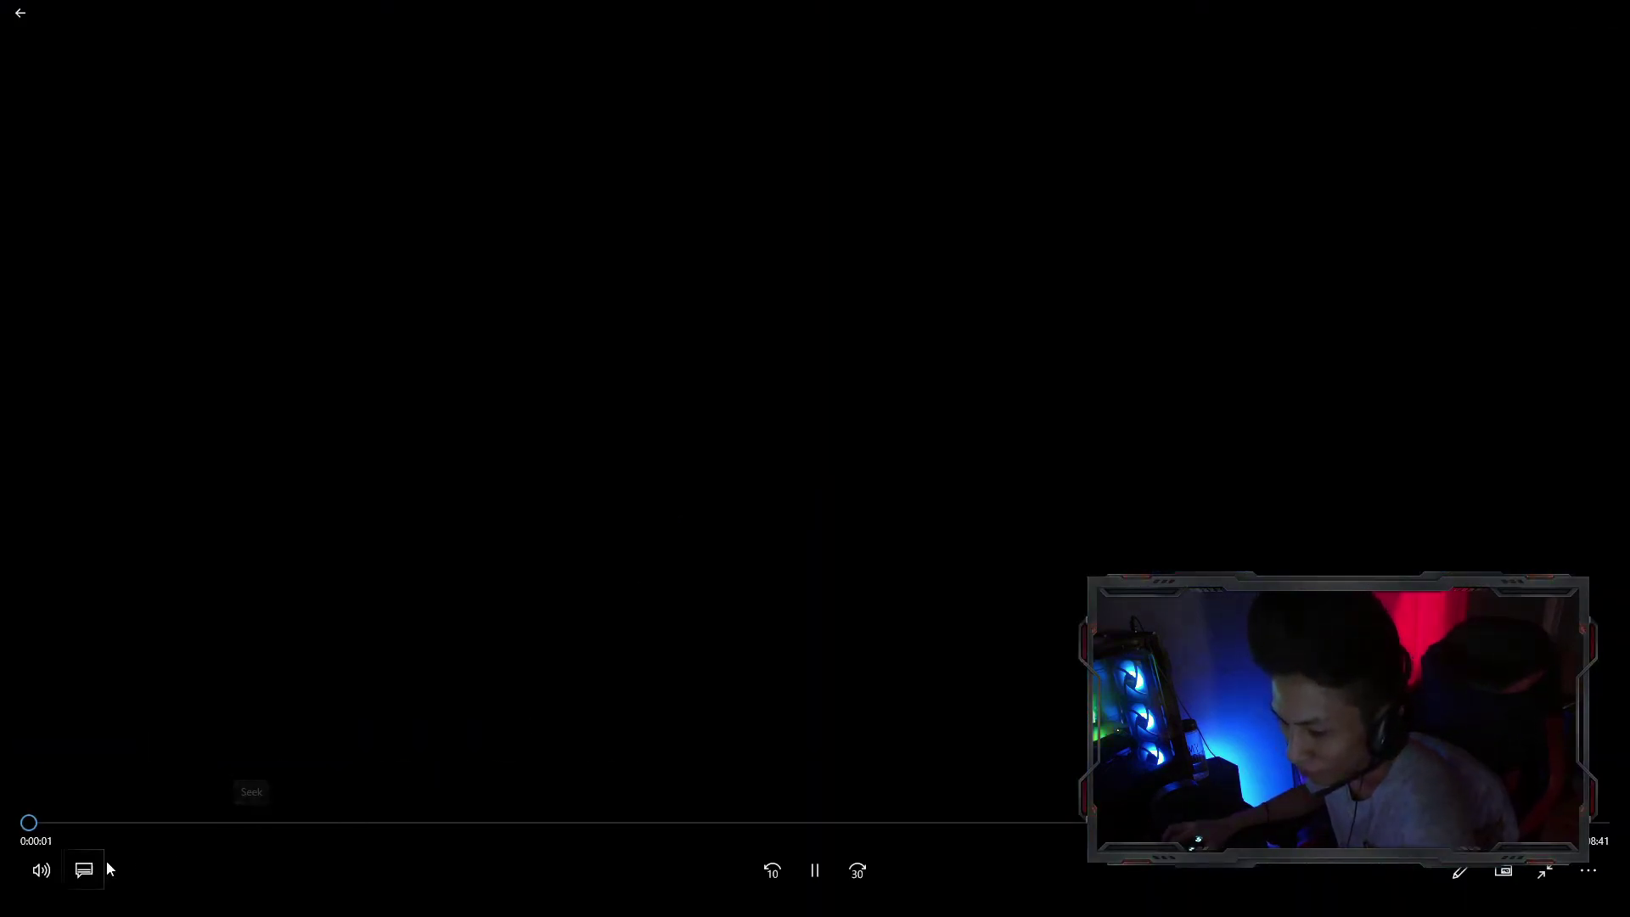
click(42, 869)
click(460, 820)
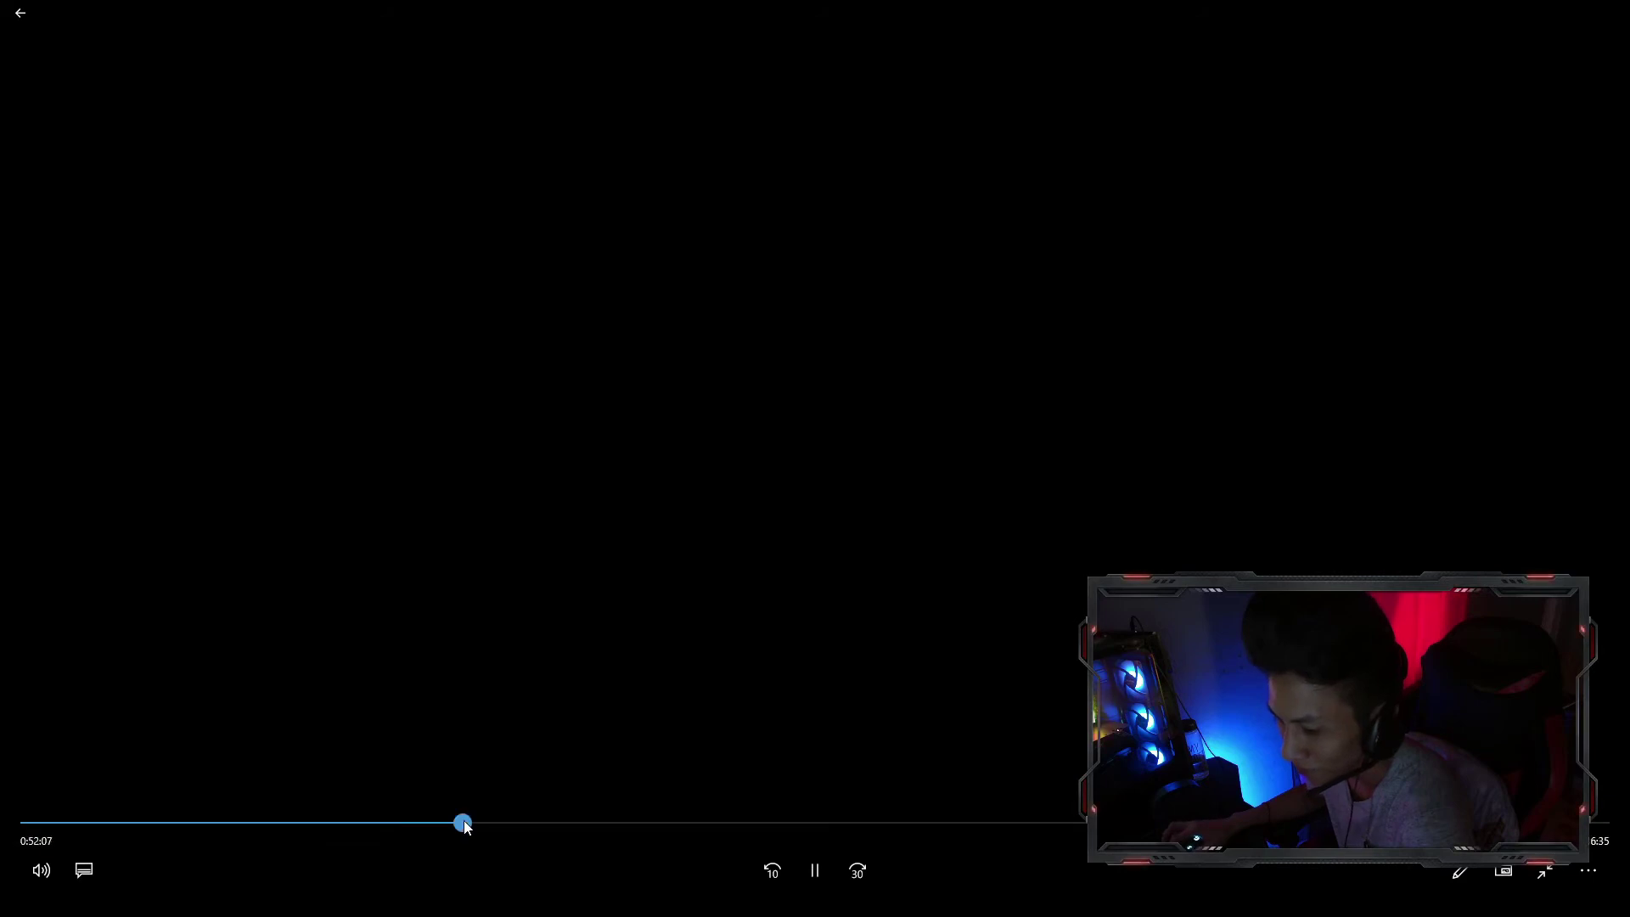
click(879, 822)
drag(880, 822, 1104, 822)
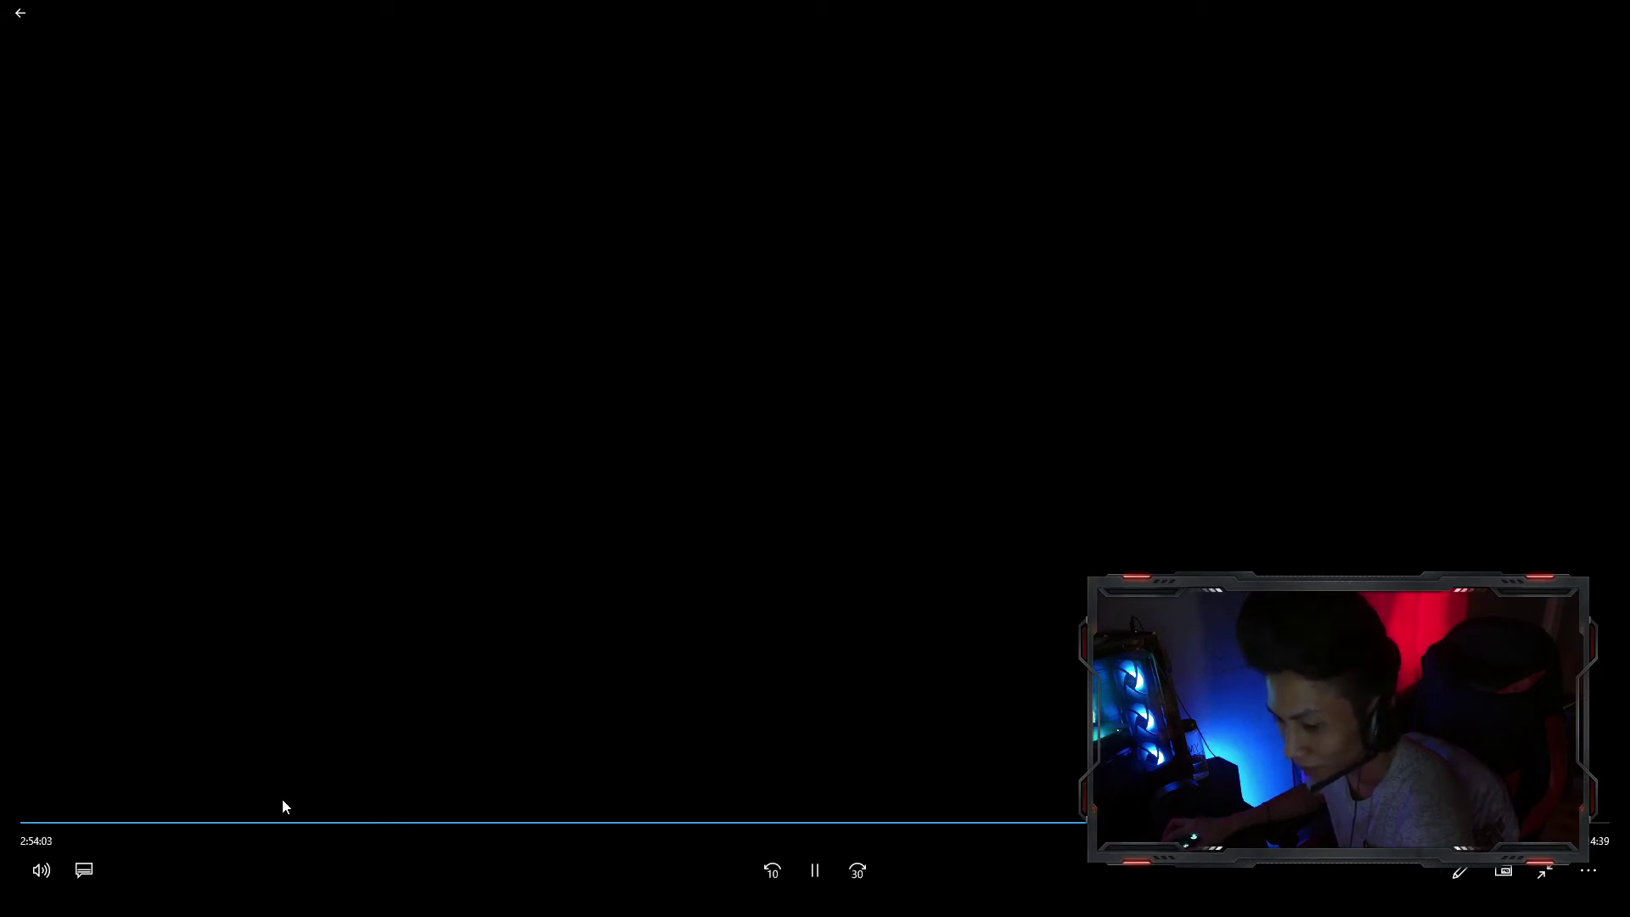
double_click(1092, 342)
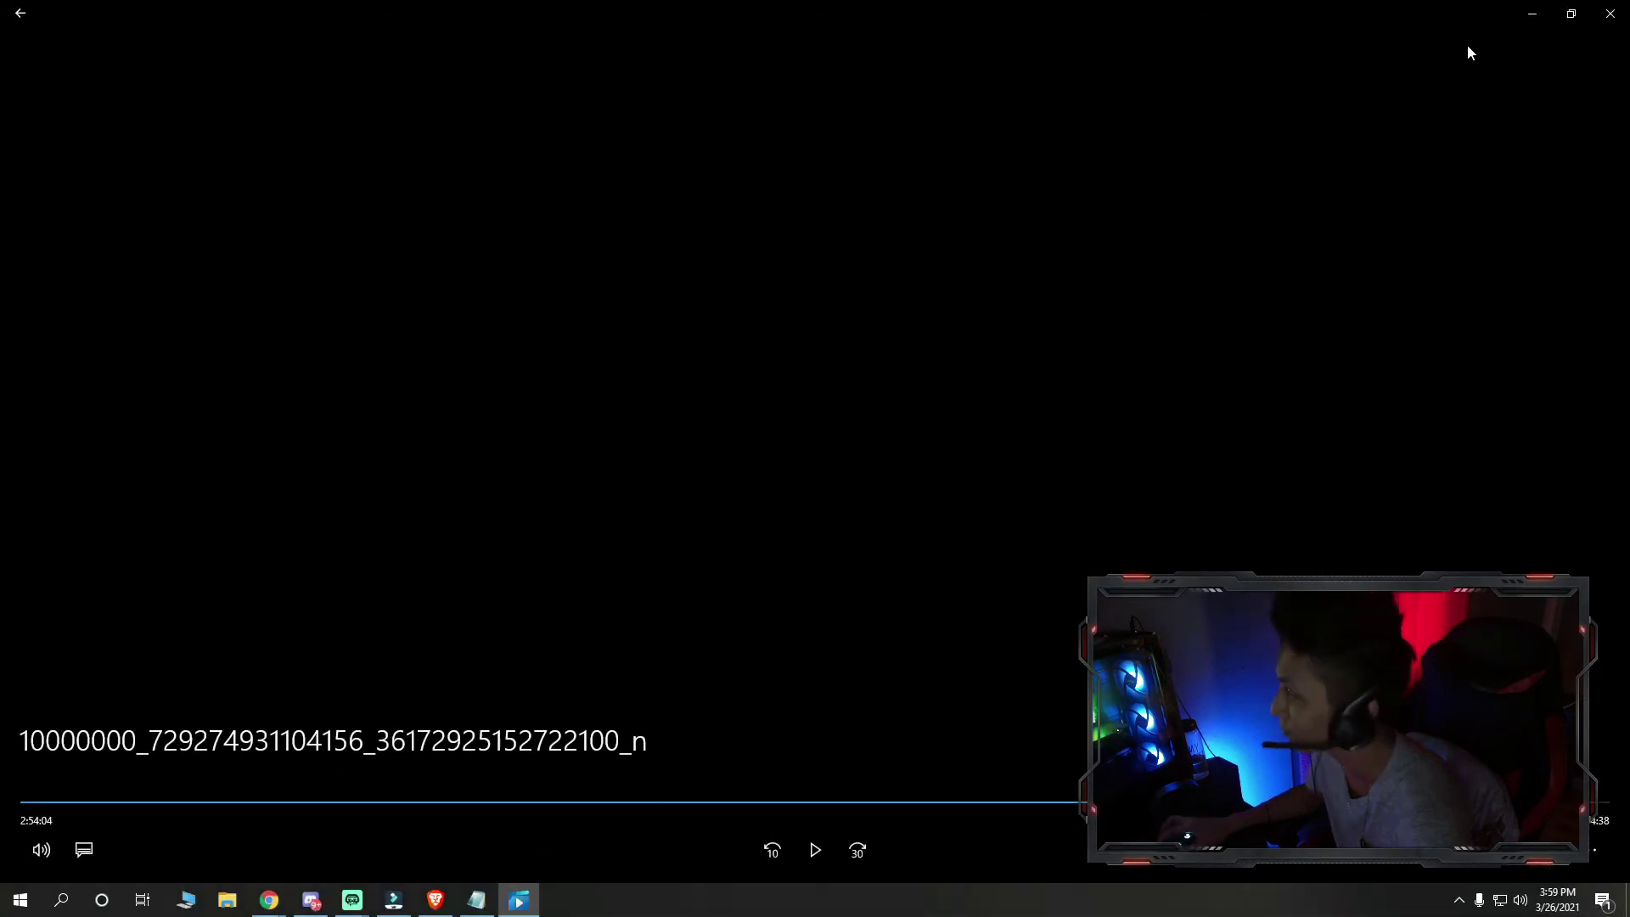
click(1610, 13)
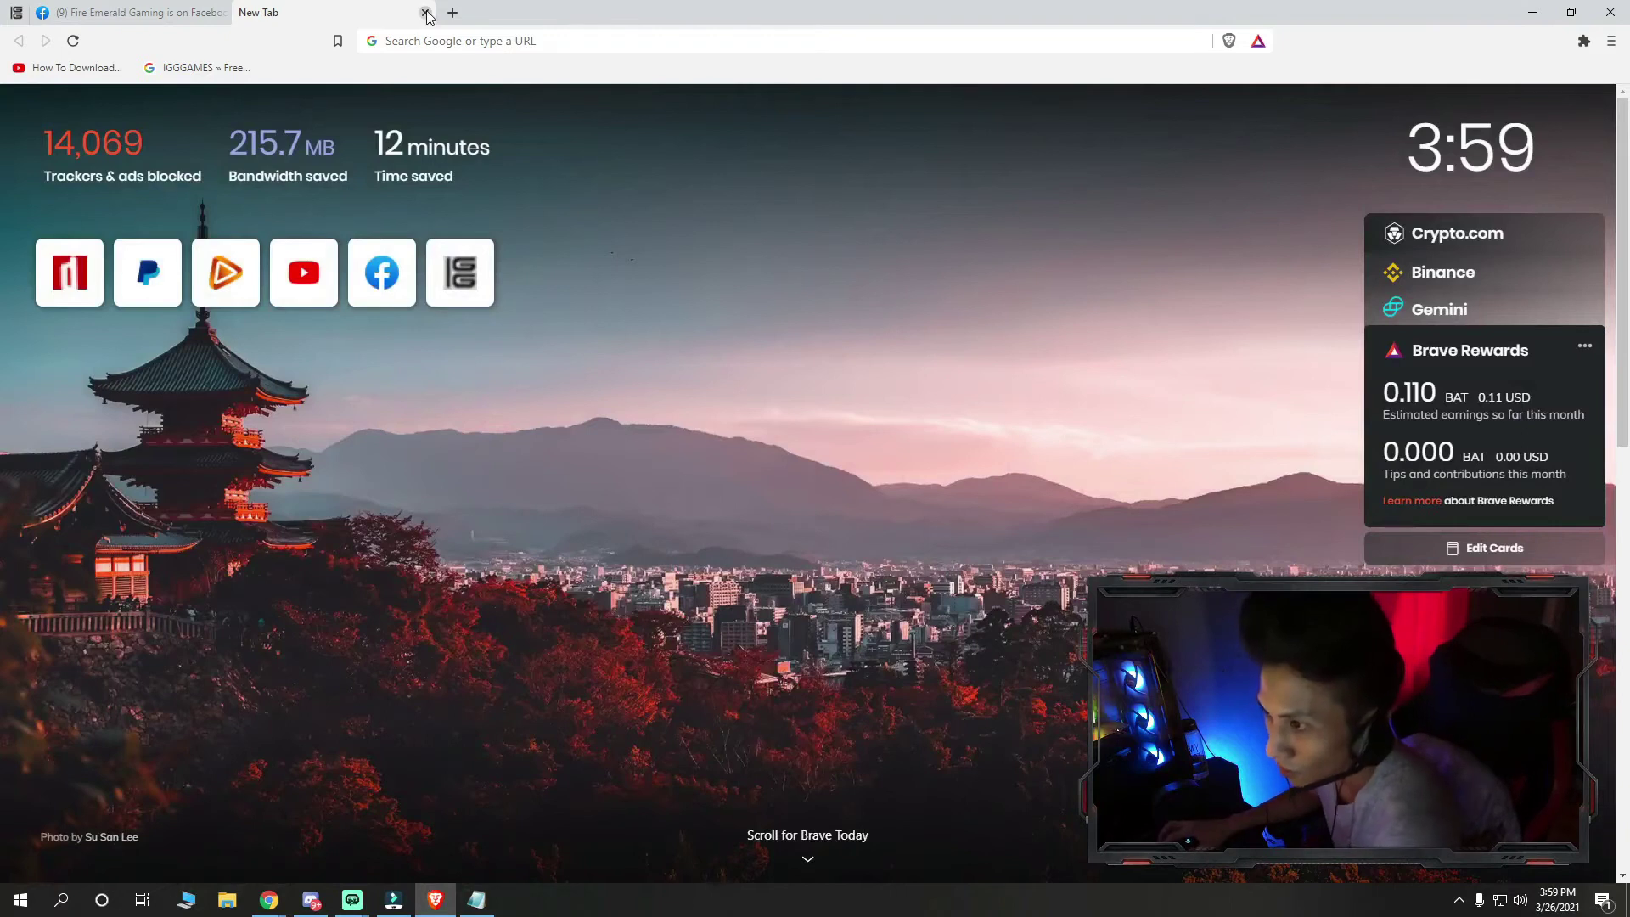
click(425, 12)
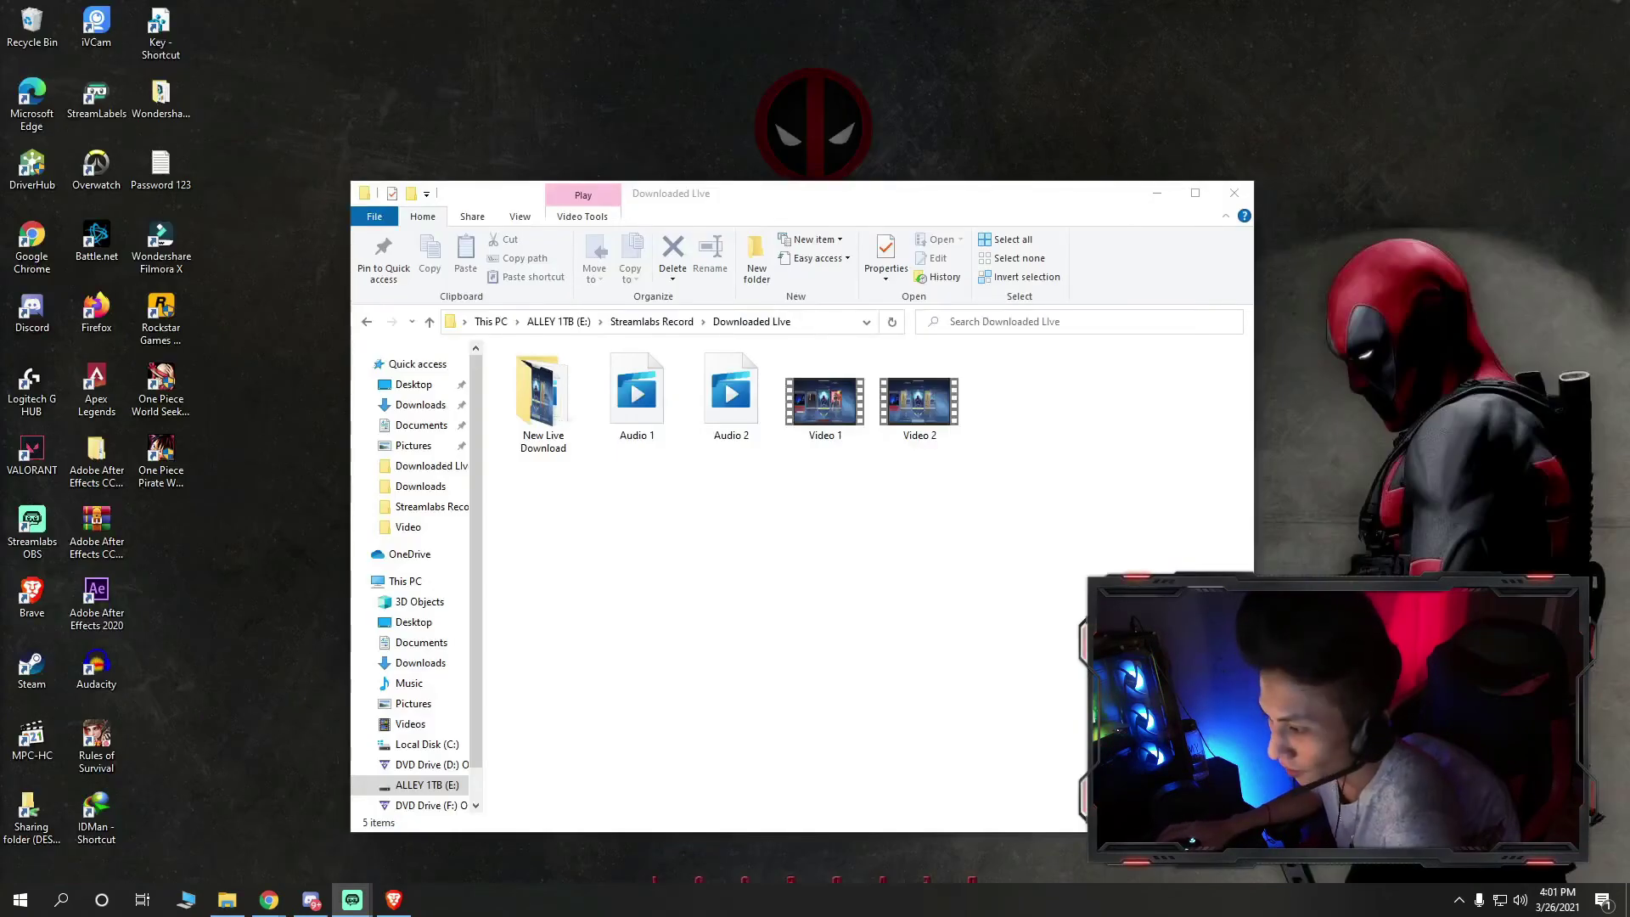
Open the New Live Download folder to view the downloaded files, and start Wondershare Filmora with a new 16:9 project
double_click(543, 399)
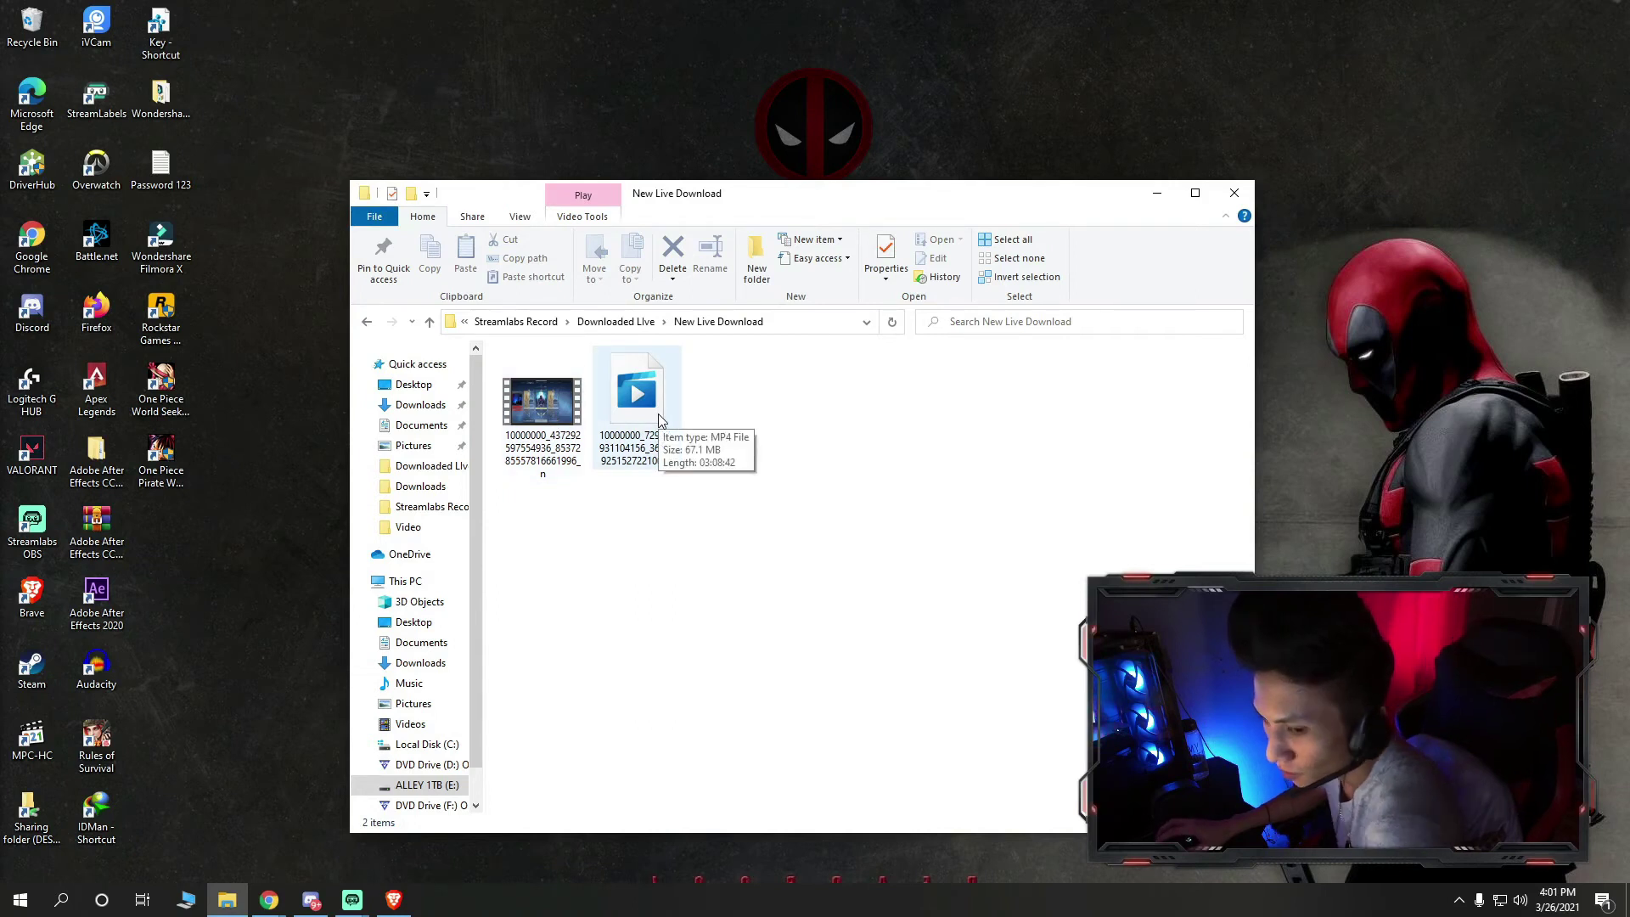
drag(1096, 187, 1171, 148)
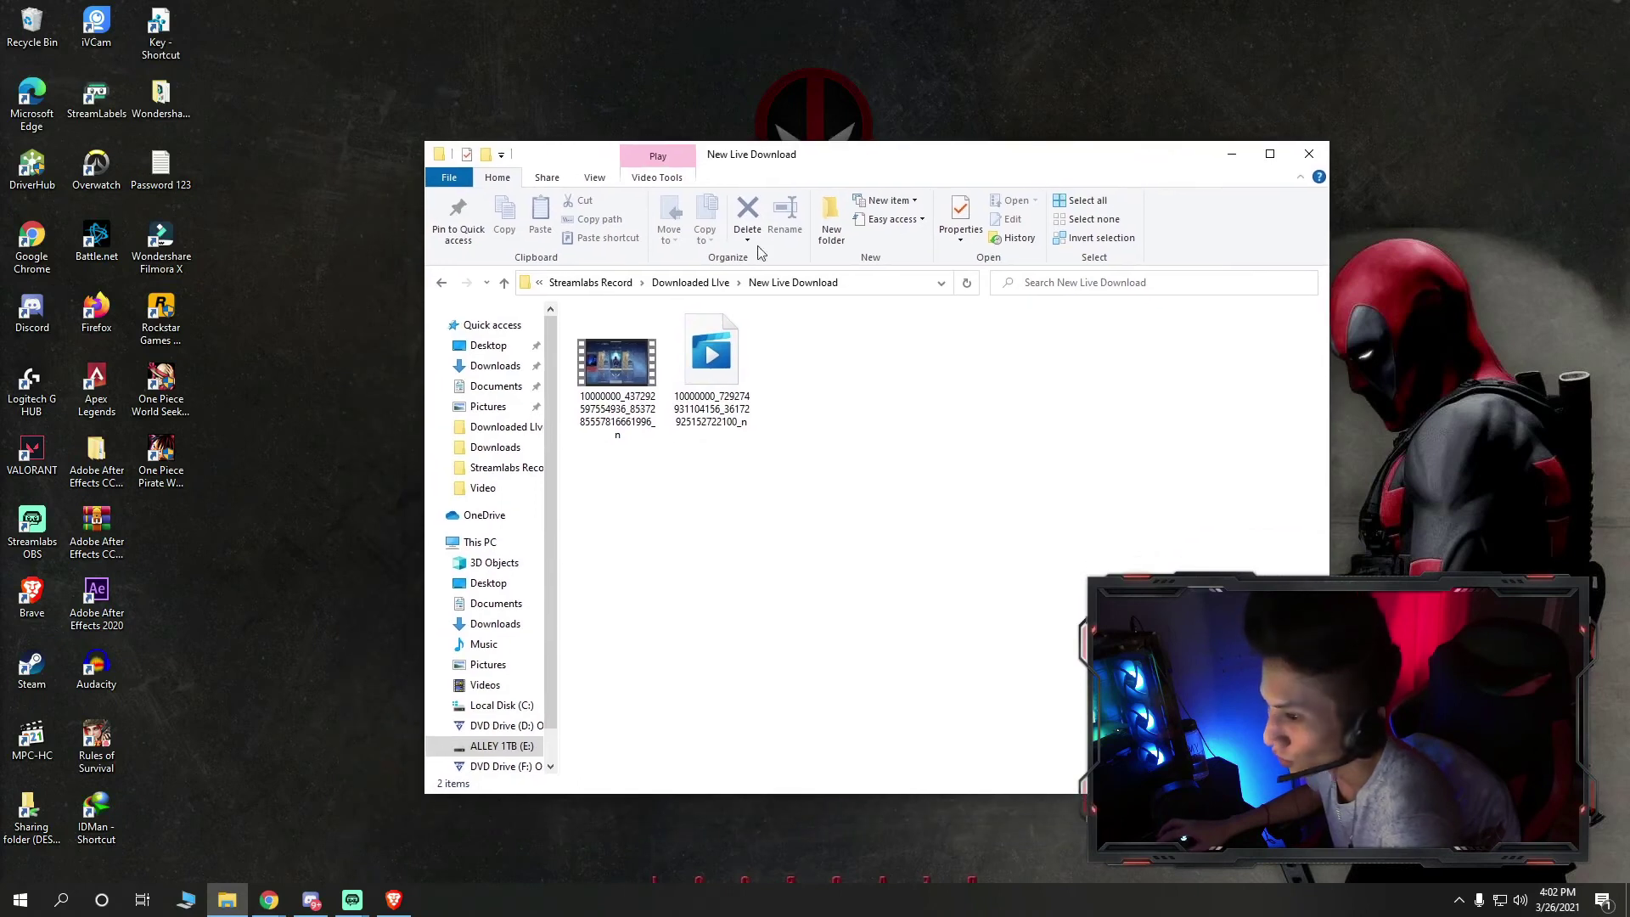
double_click(170, 261)
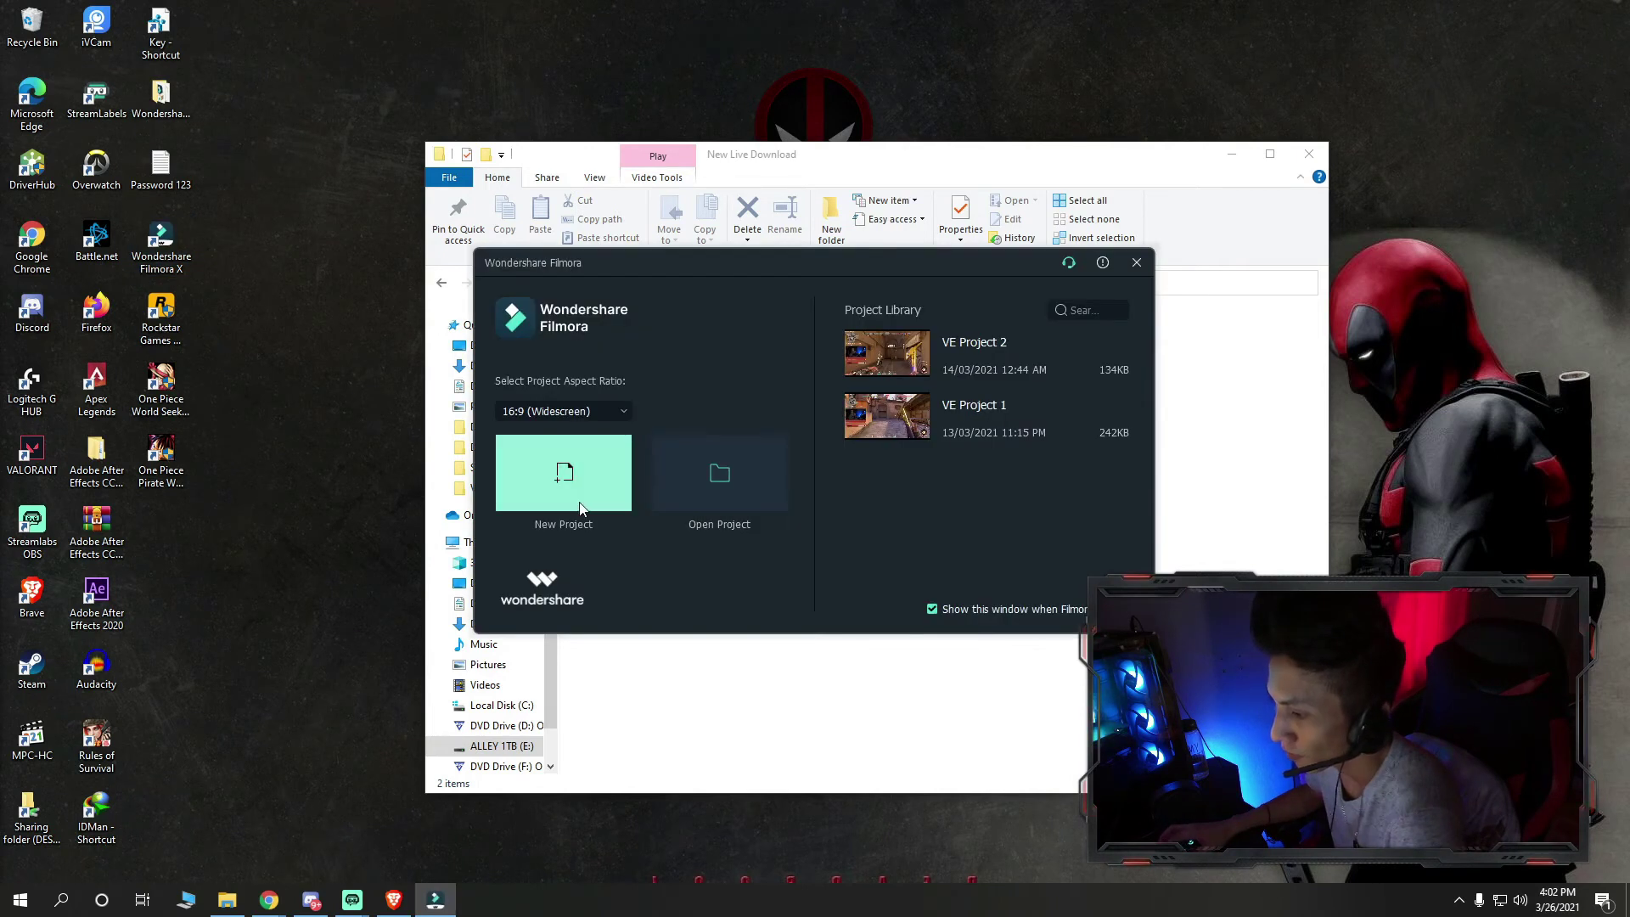
click(565, 474)
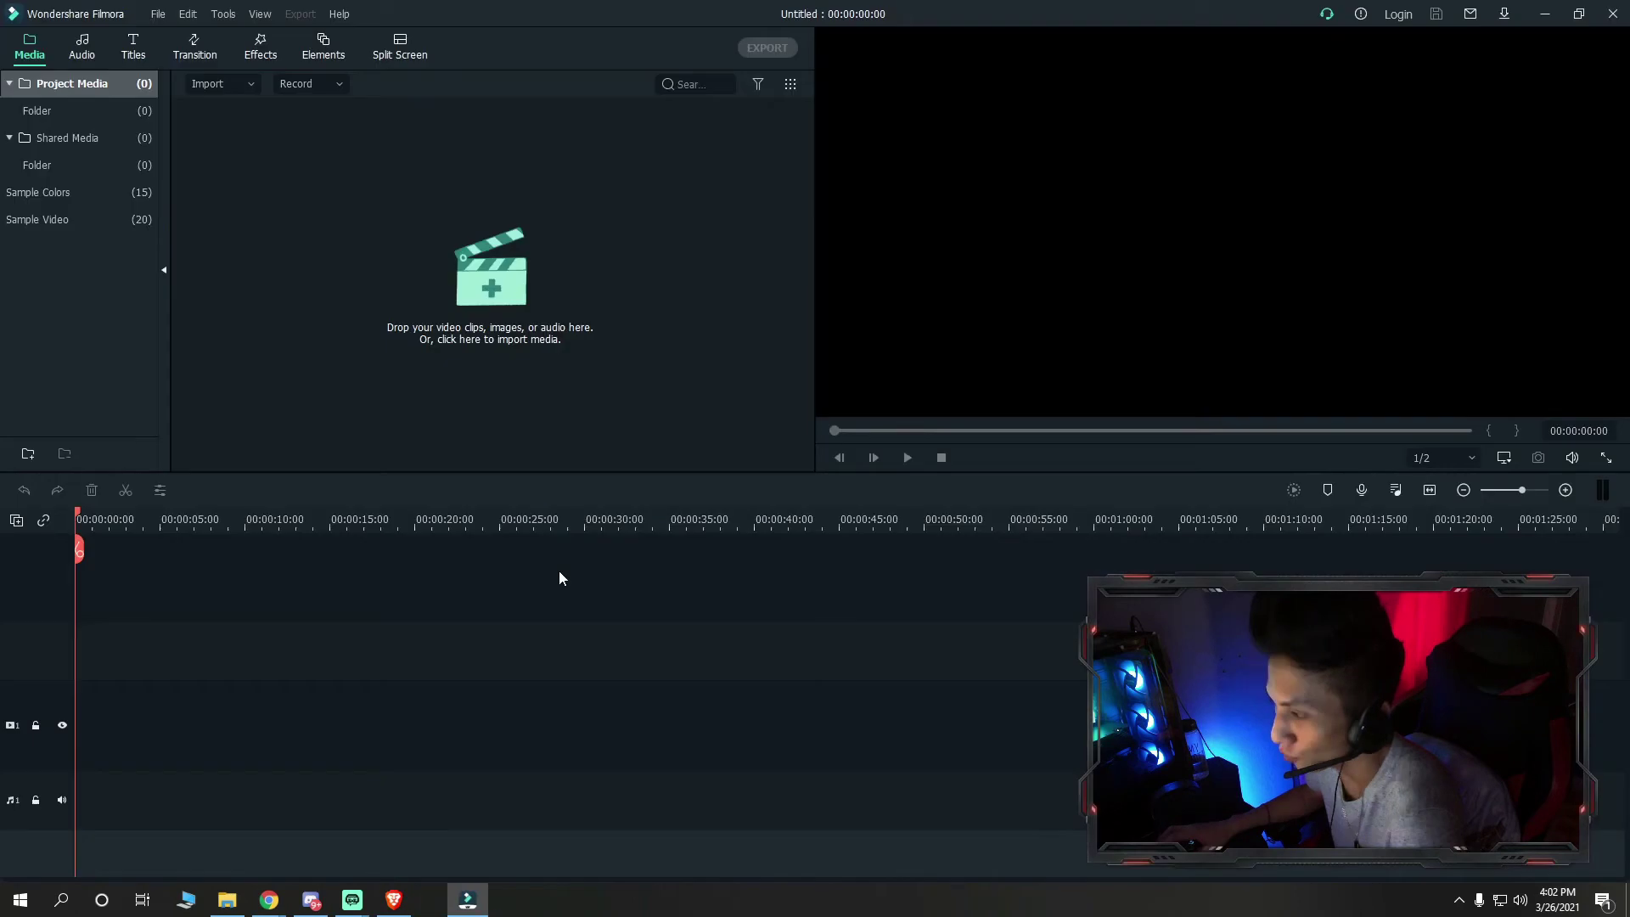
Import both downloaded files, video and audio, from E:\Streamlabs Record\Downloaded Live\New Live Download, dismissing the Message Center
click(235, 94)
click(229, 110)
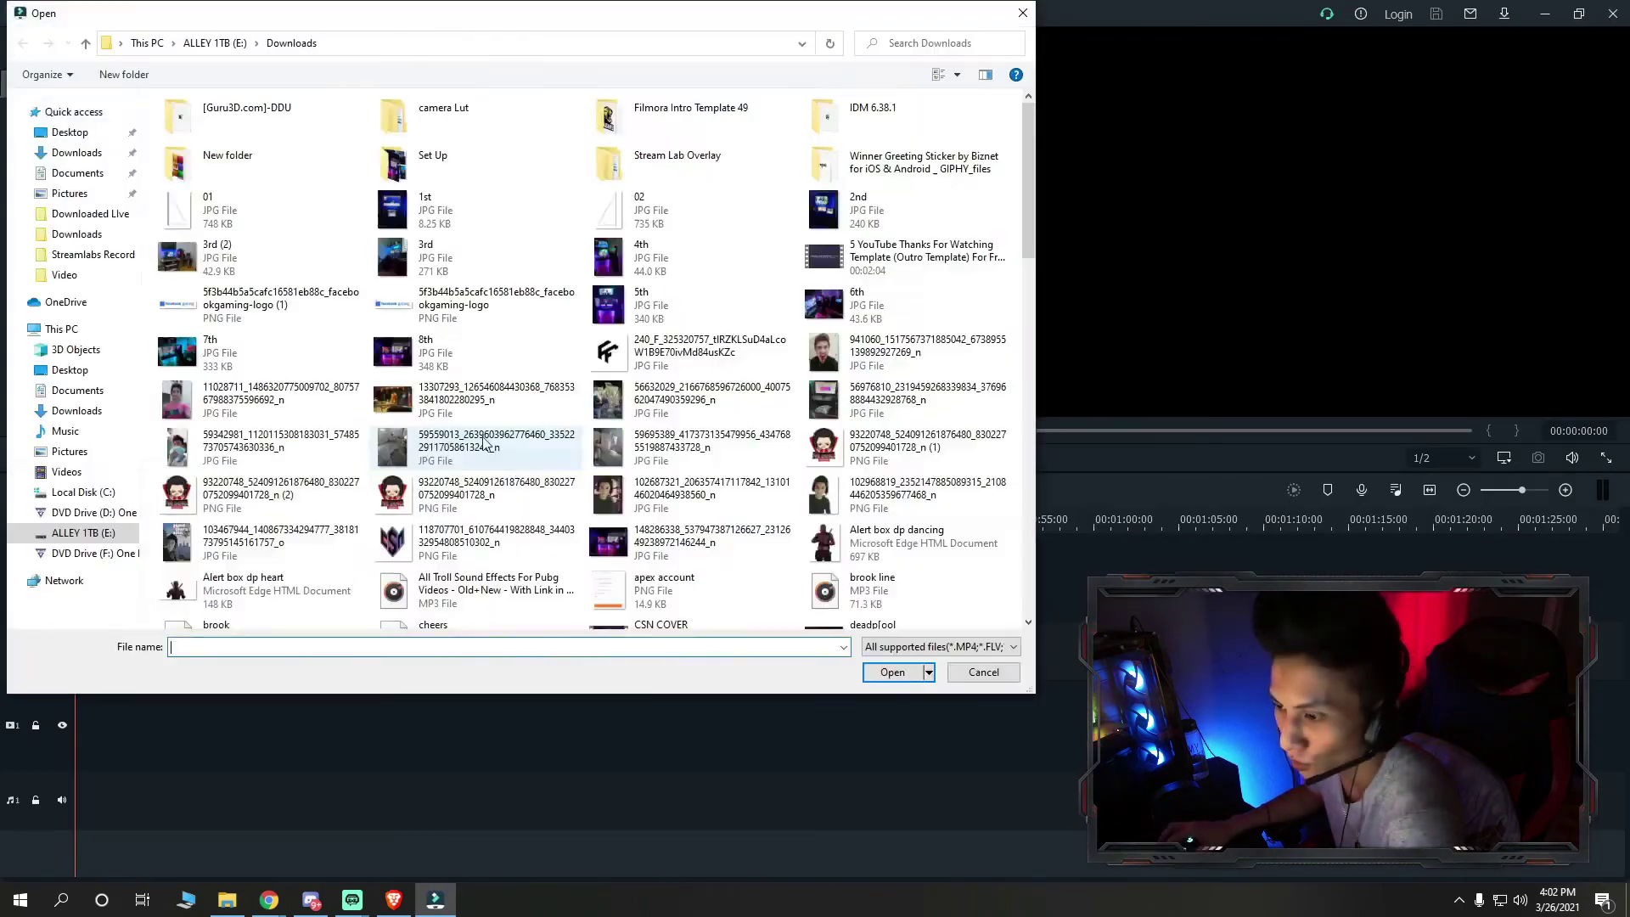
click(84, 533)
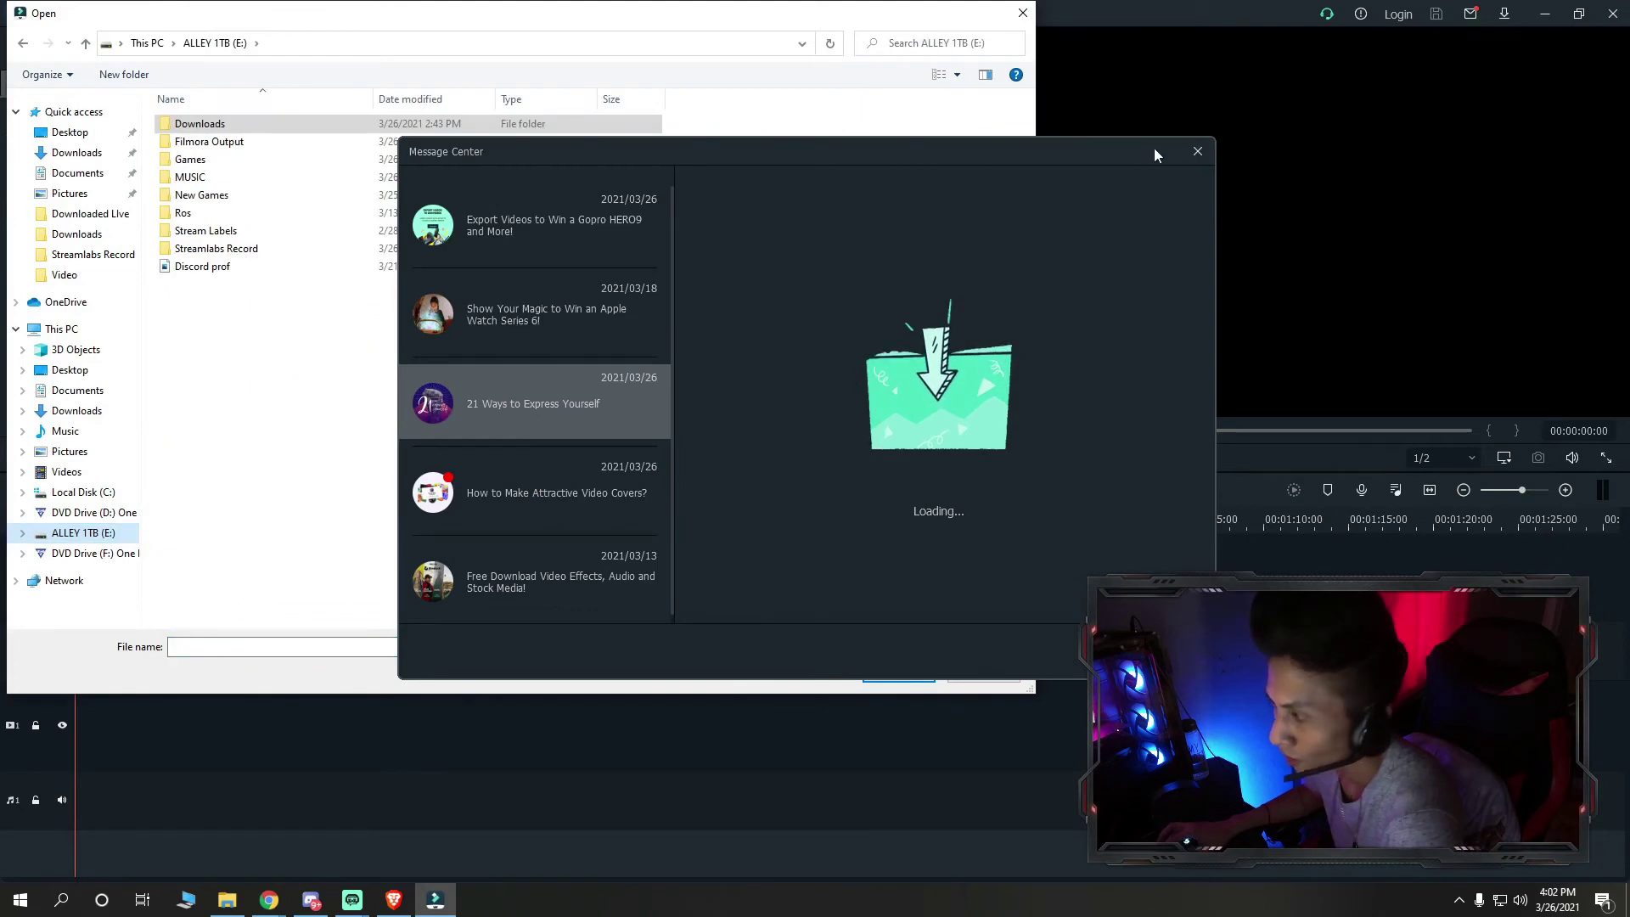
click(1198, 151)
double_click(216, 248)
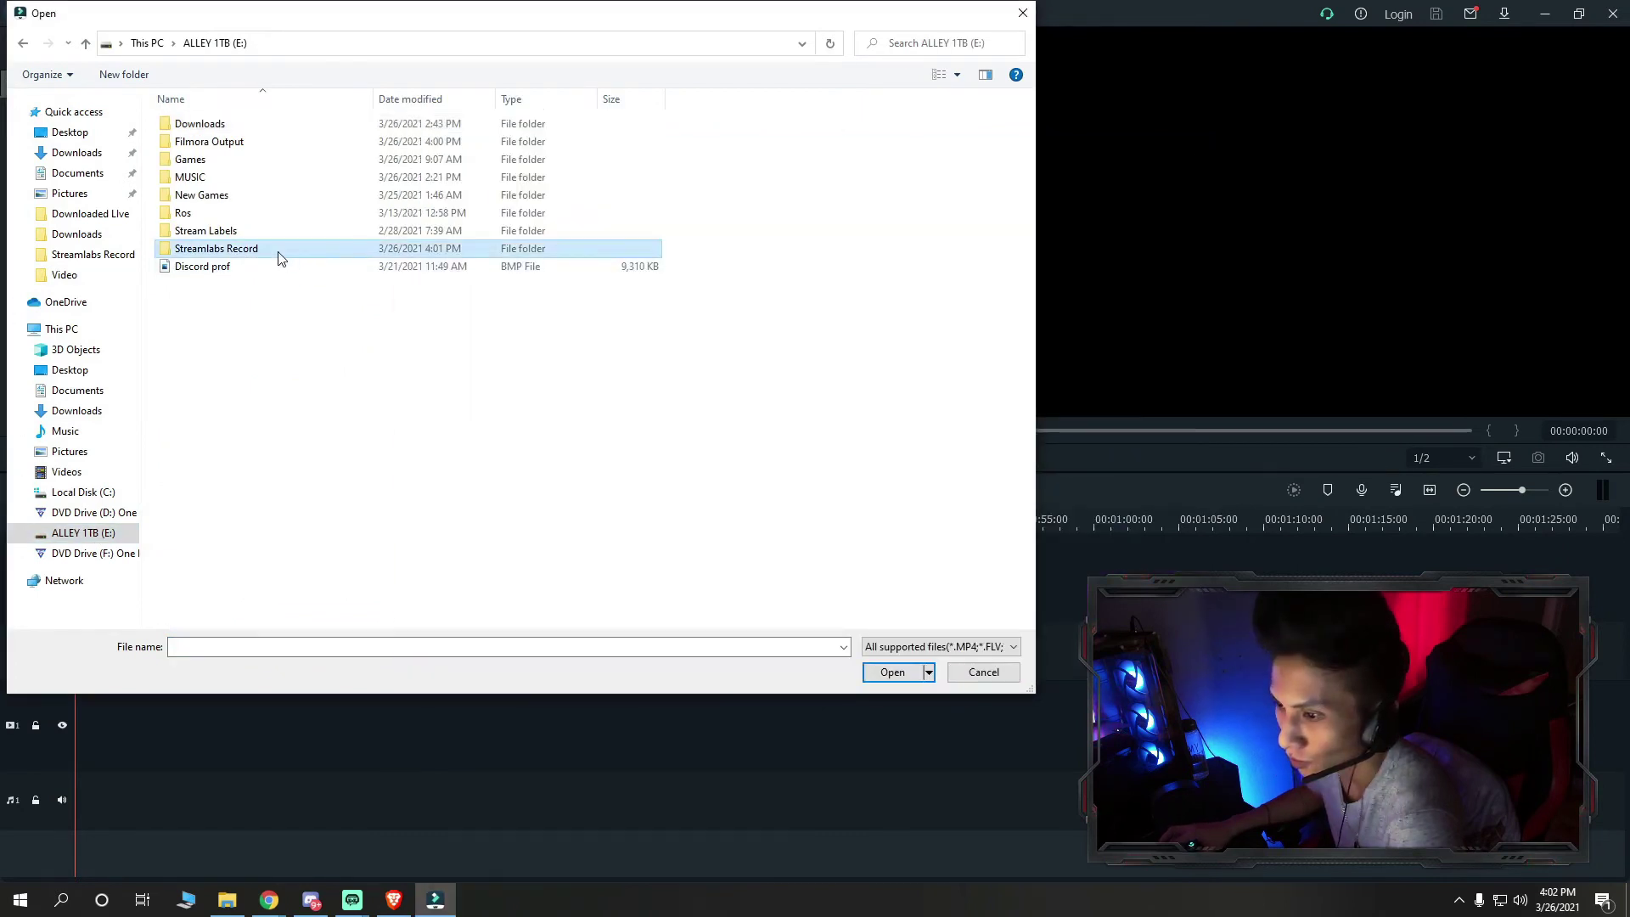
double_click(399, 141)
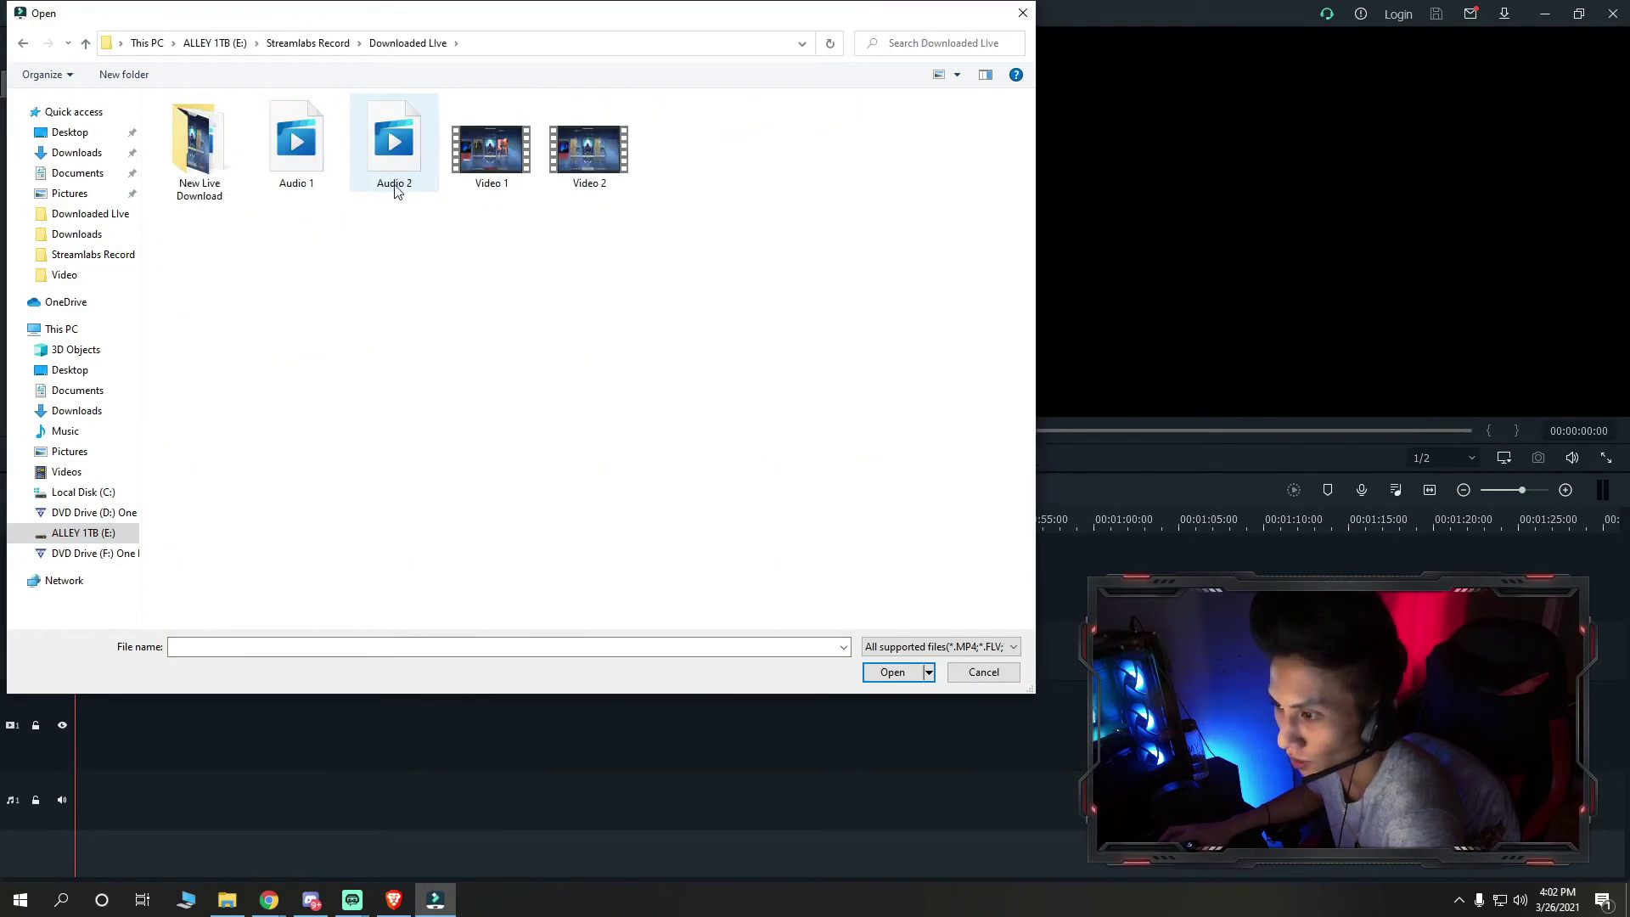
double_click(219, 167)
click(217, 167)
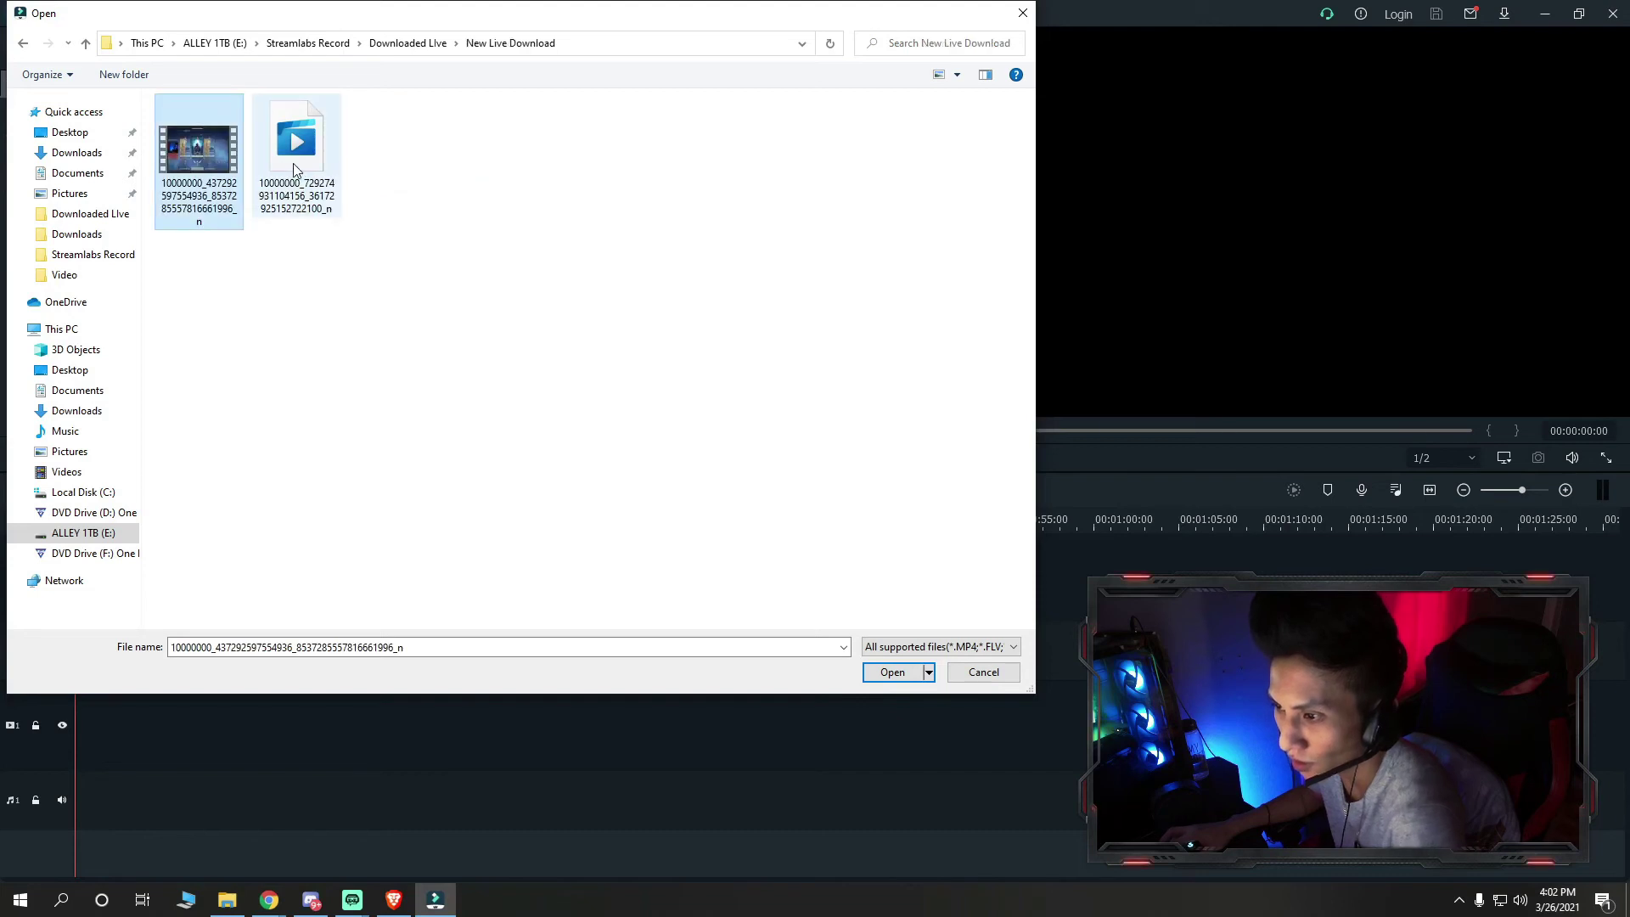
click(289, 170)
ctrl+click(198, 157)
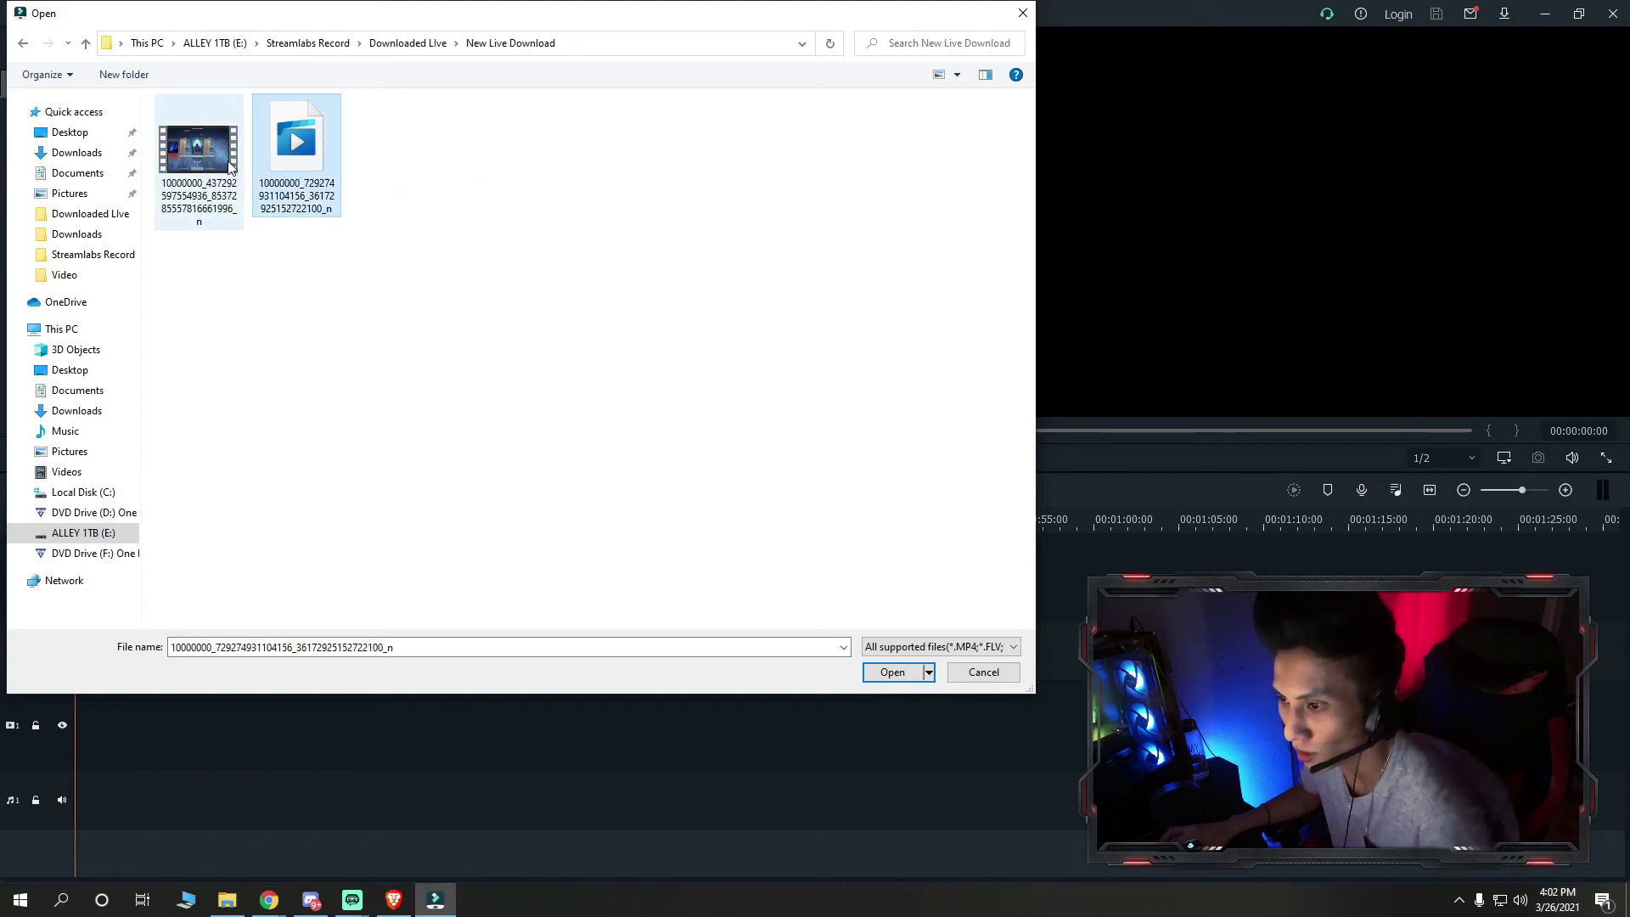
click(887, 672)
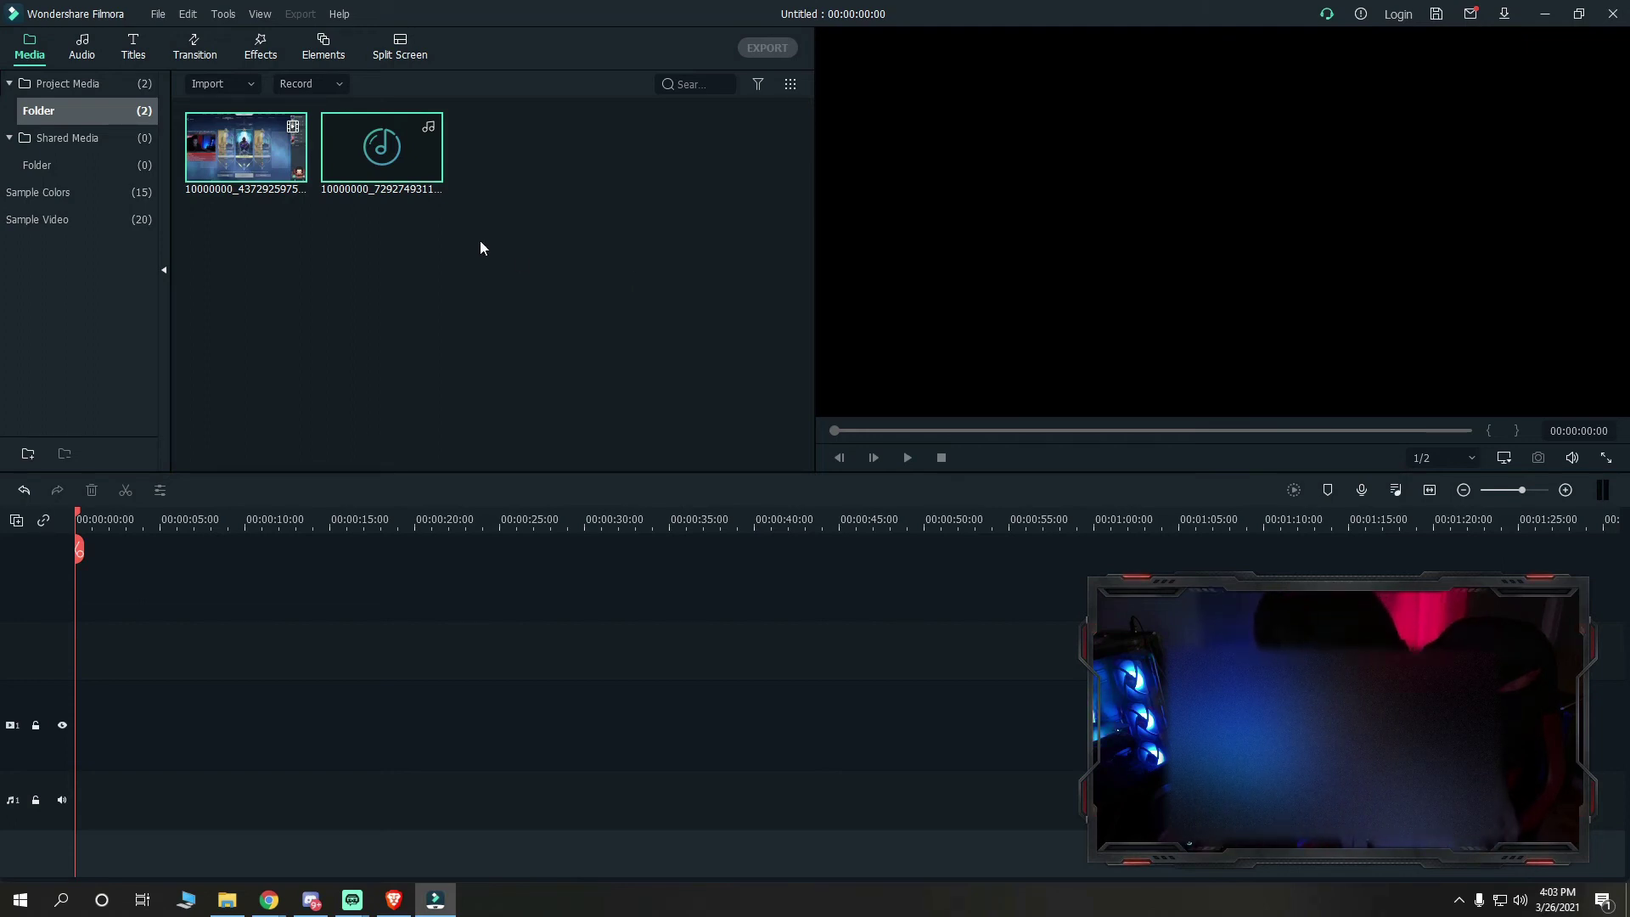
Place the imported video and audio together at the start of the timeline, keeping the project settings of 1920 x 1080 25fps
drag(360, 141, 104, 731)
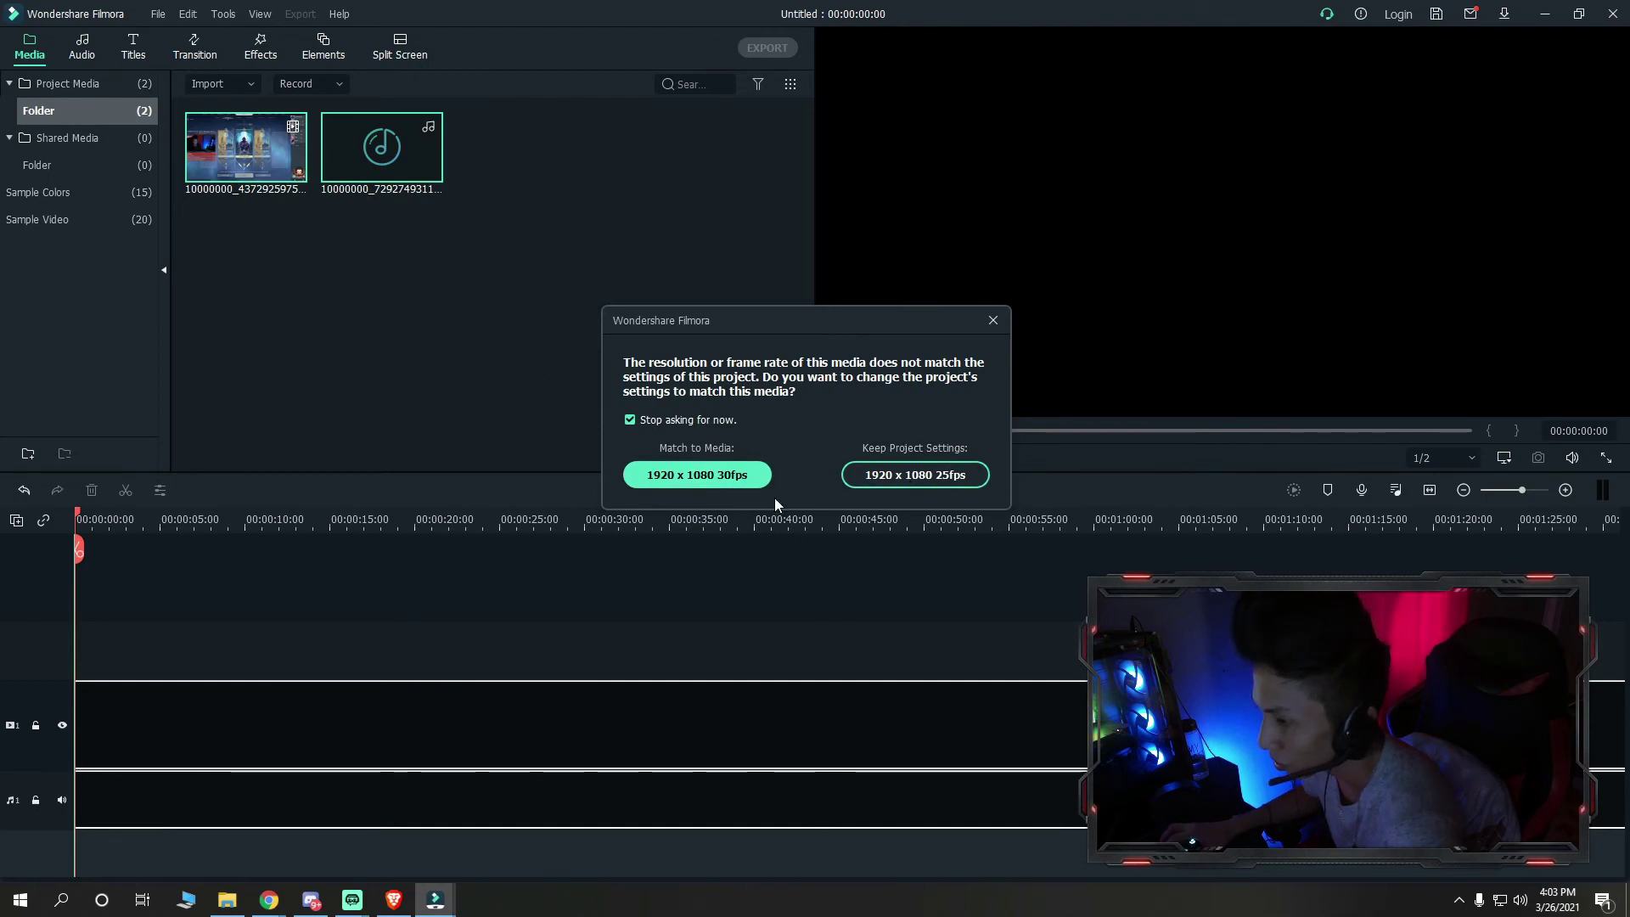
click(879, 477)
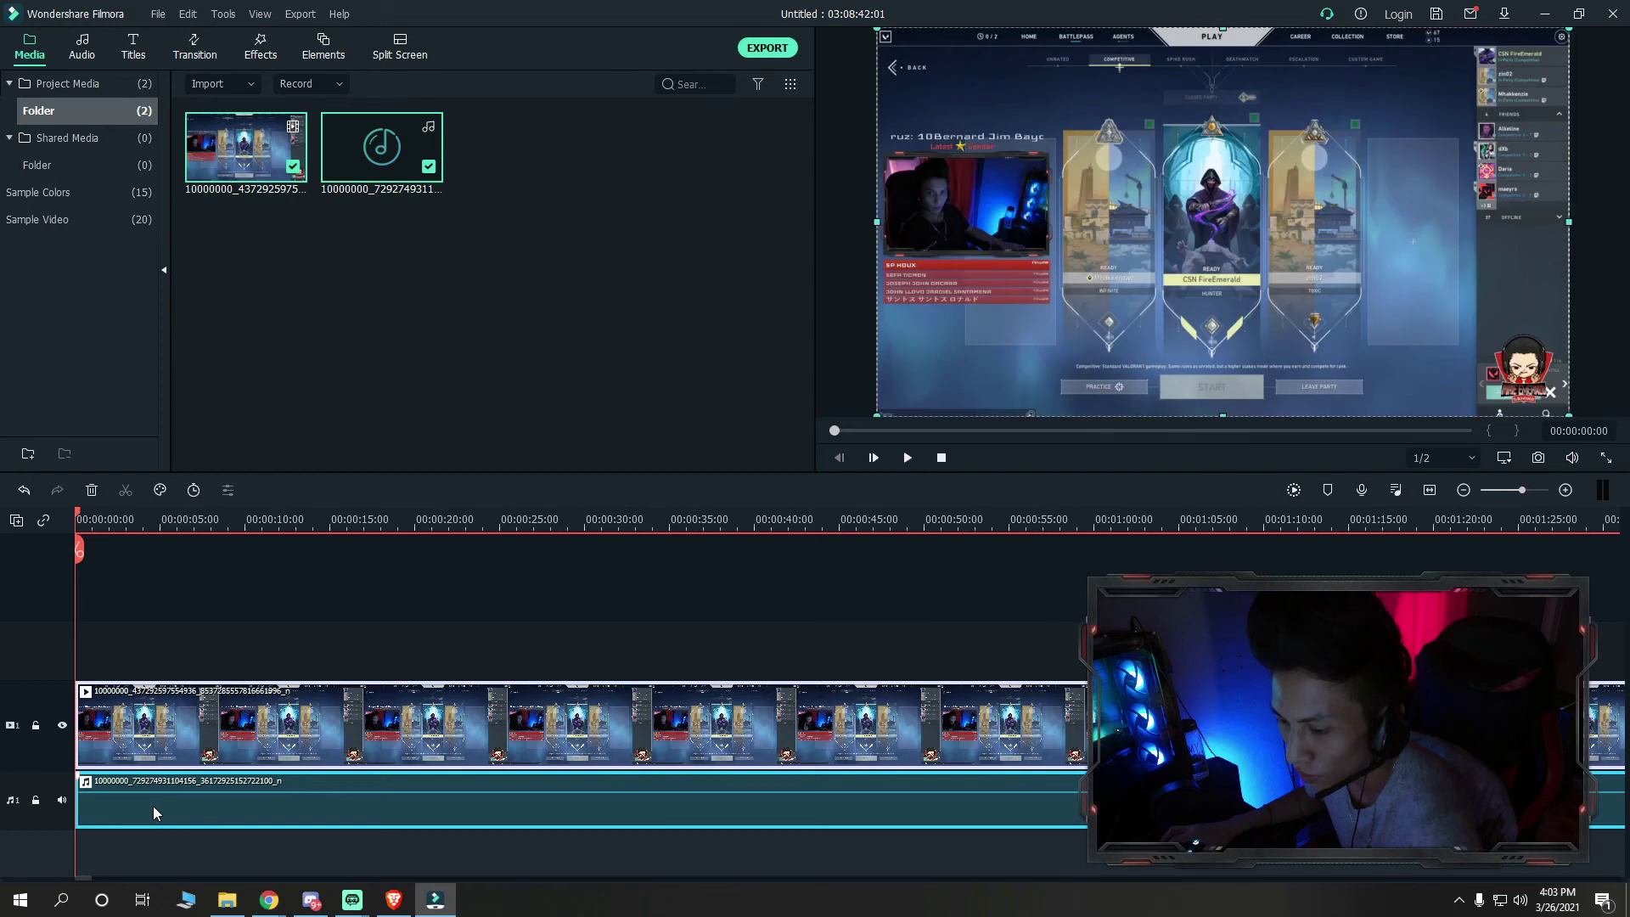
click(553, 365)
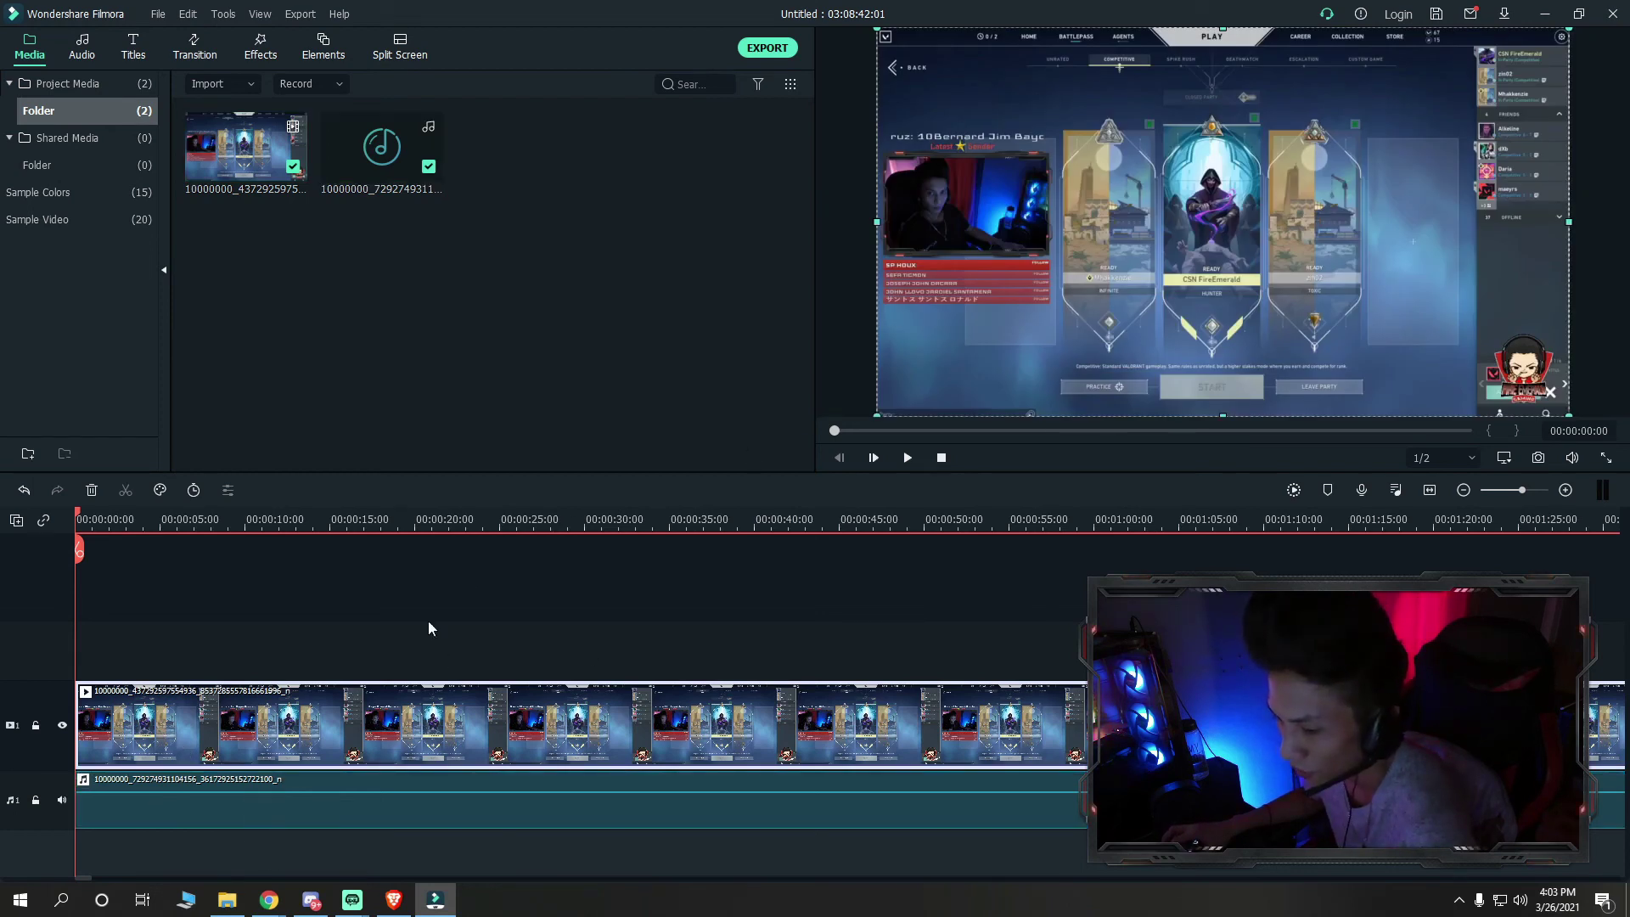
Play the combined video and audio from the beginning, and check them further along up to about 00:01:54
click(905, 456)
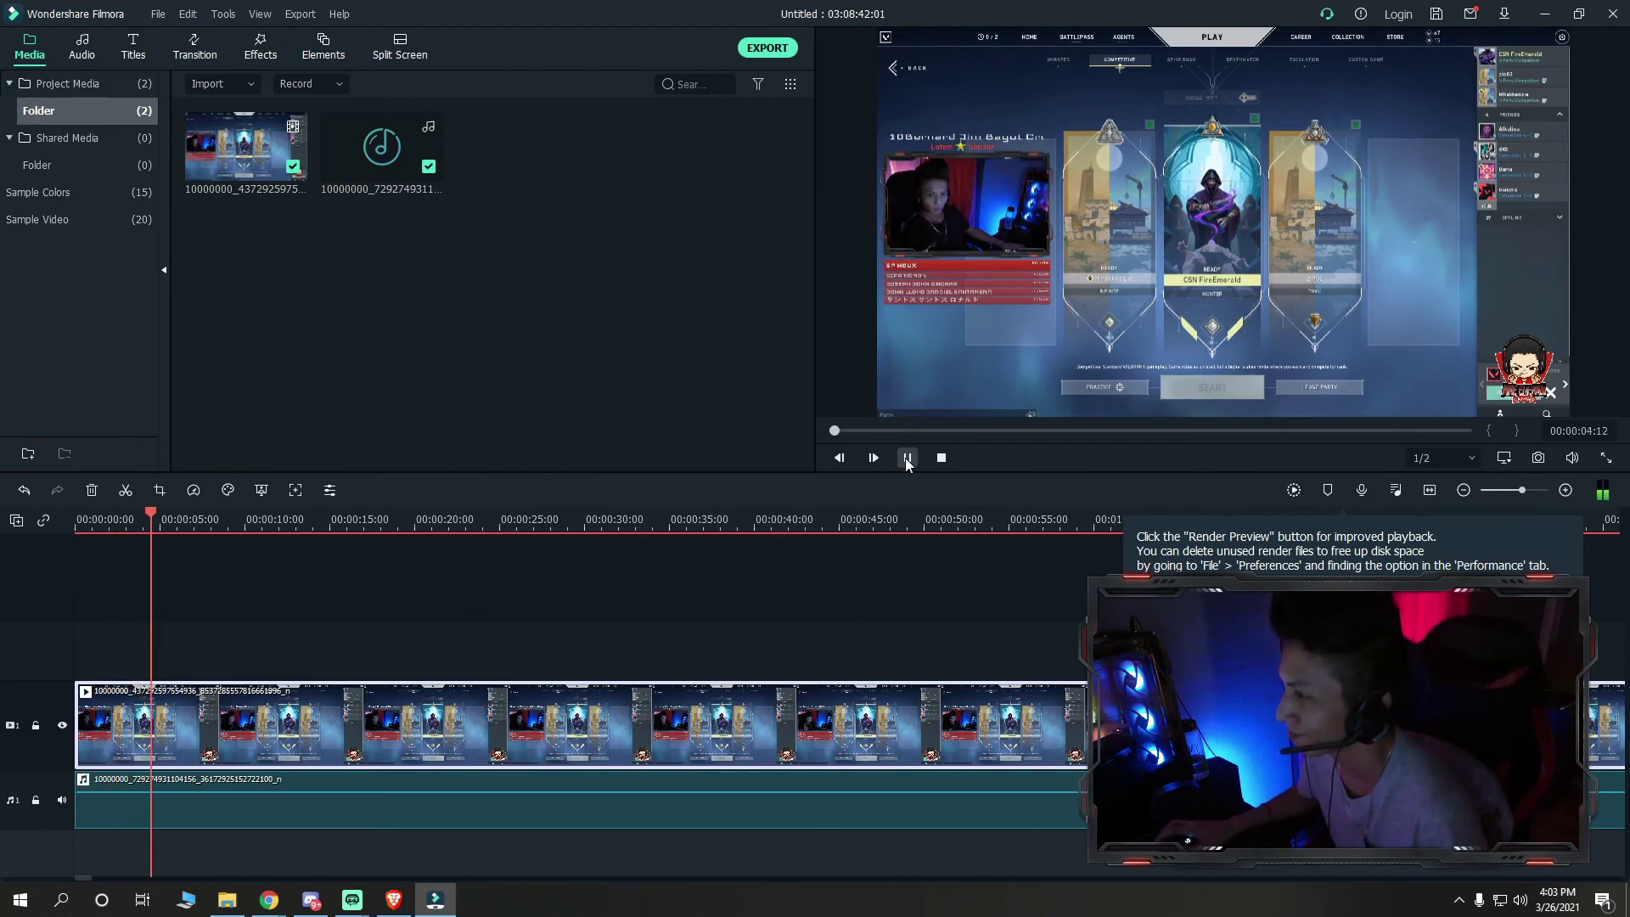
click(786, 518)
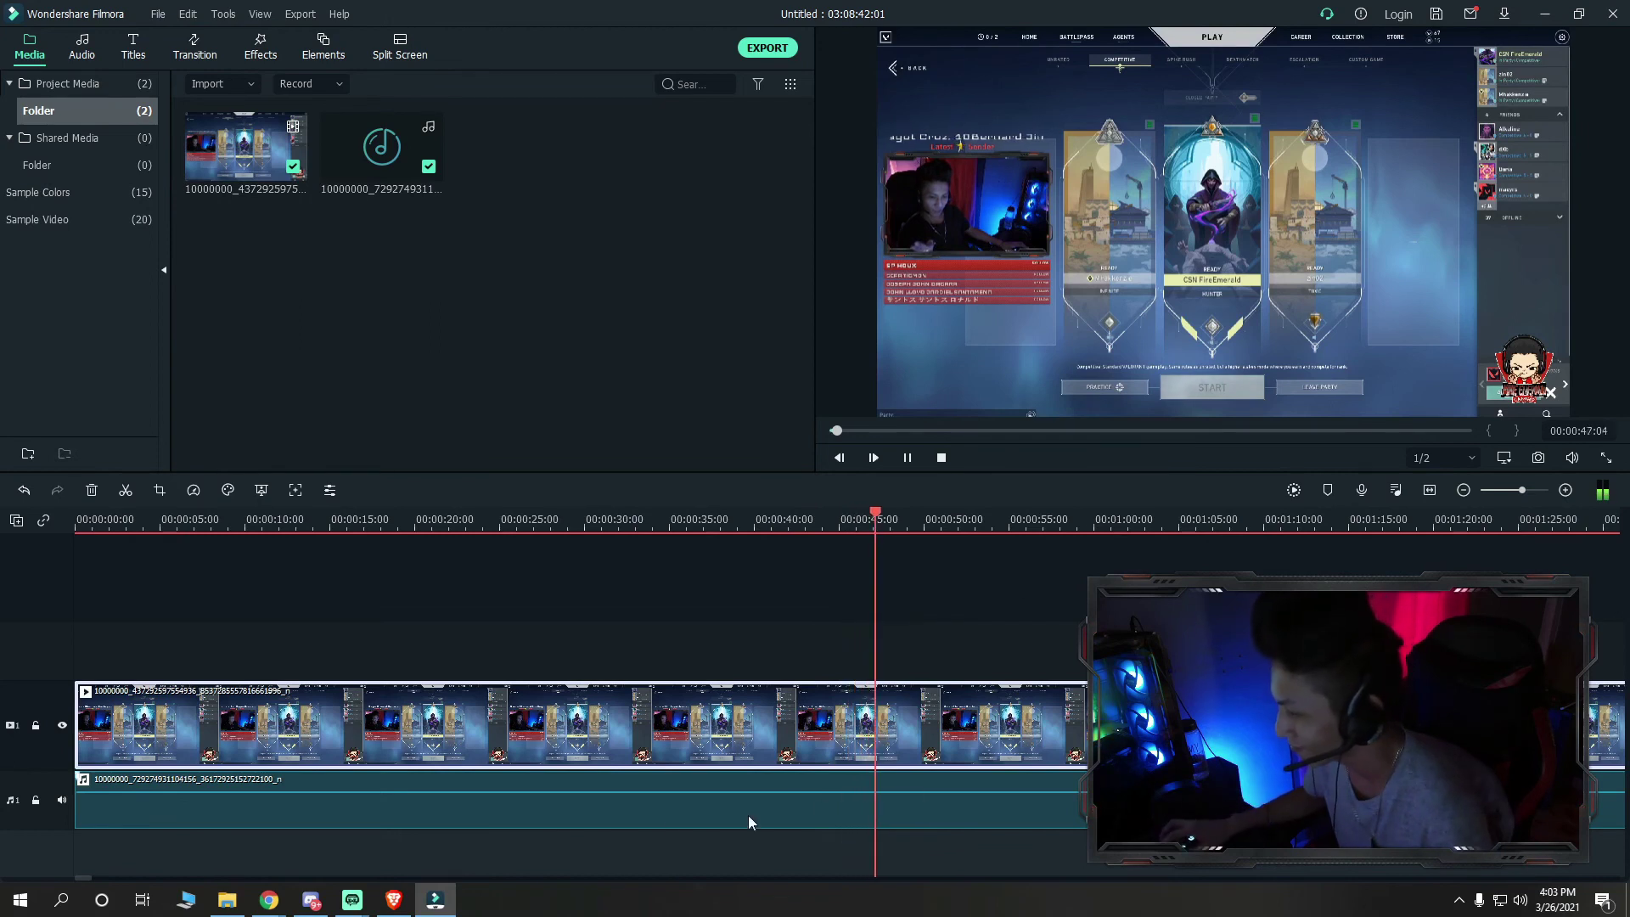
drag(85, 878, 100, 888)
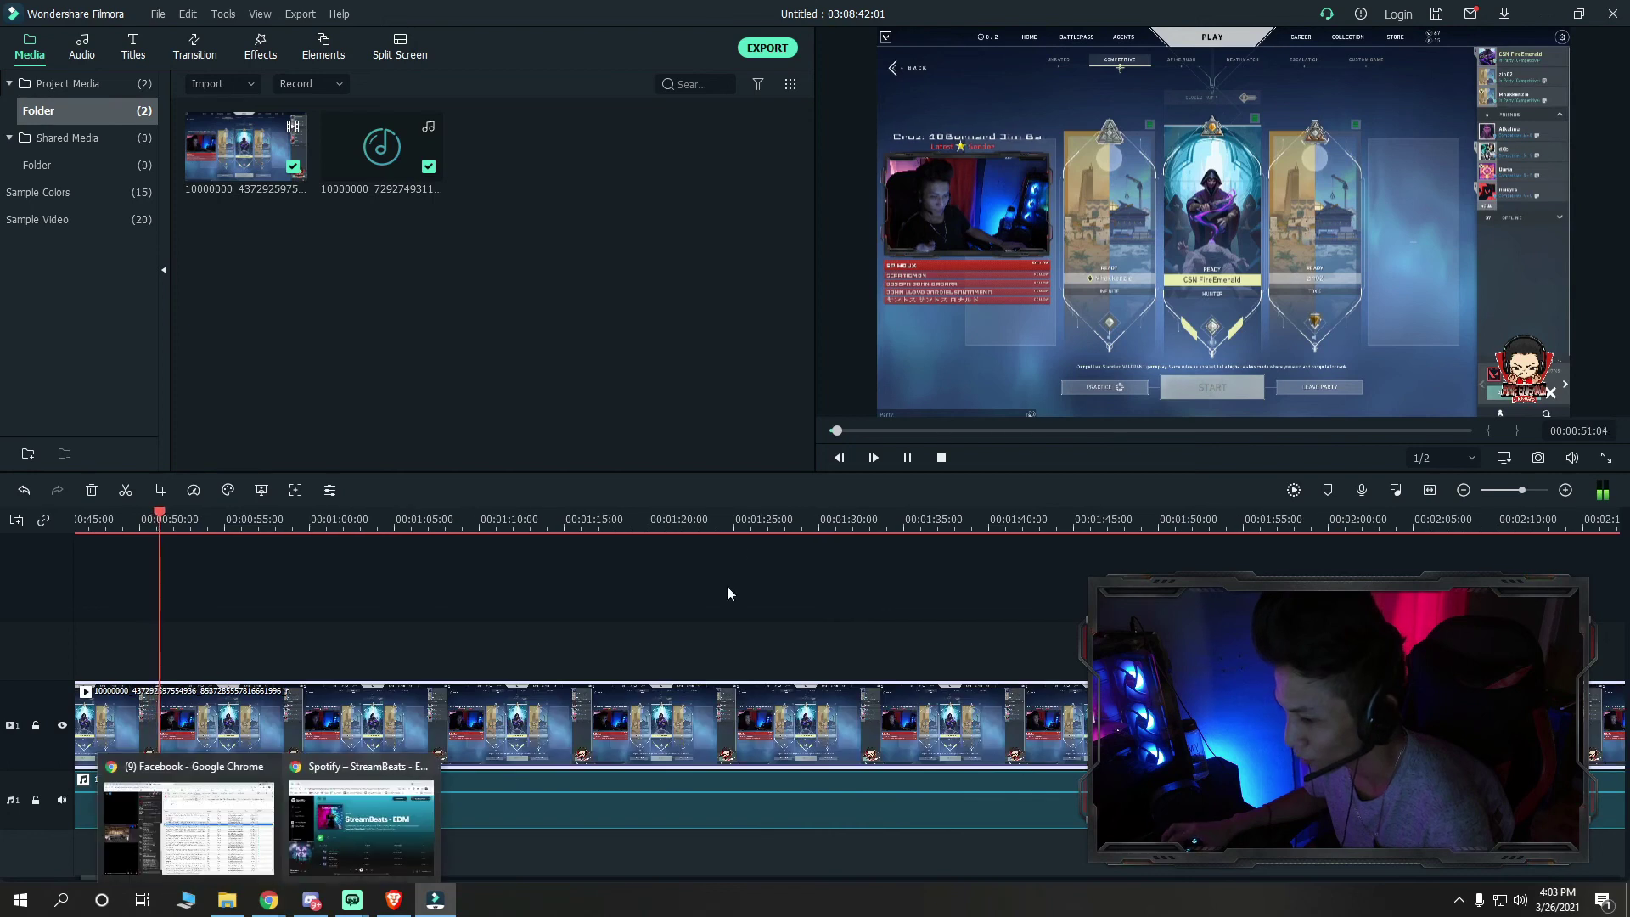
click(1237, 520)
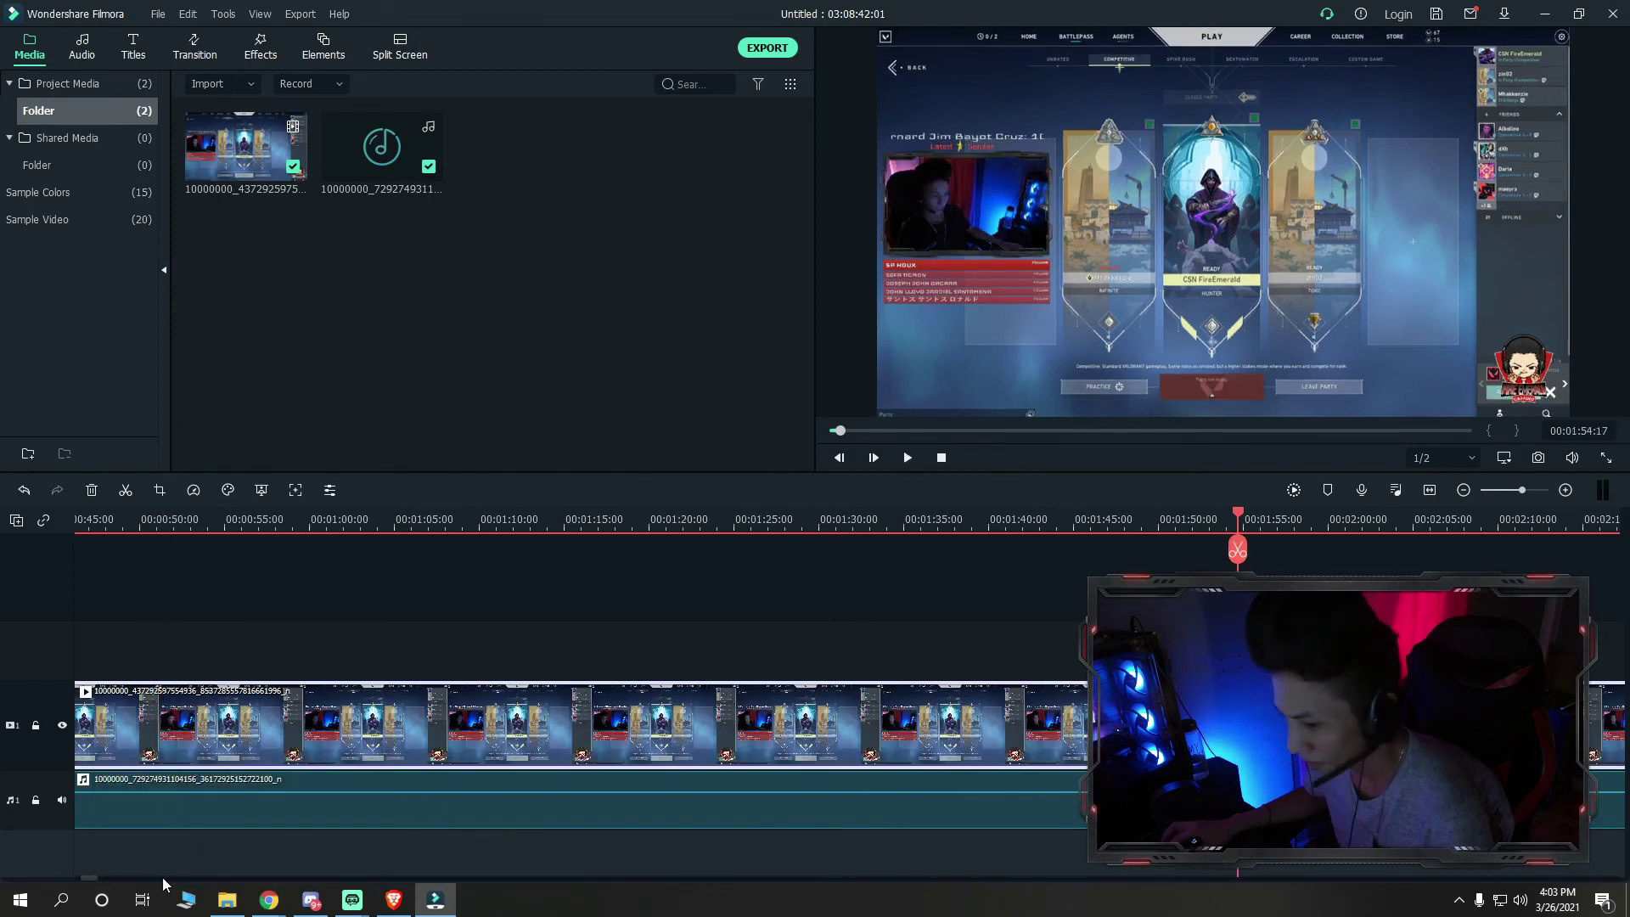
Check the audio waveform along the timeline and play the section shortly after 03:00:20 to compare sound and picture
drag(91, 879, 330, 877)
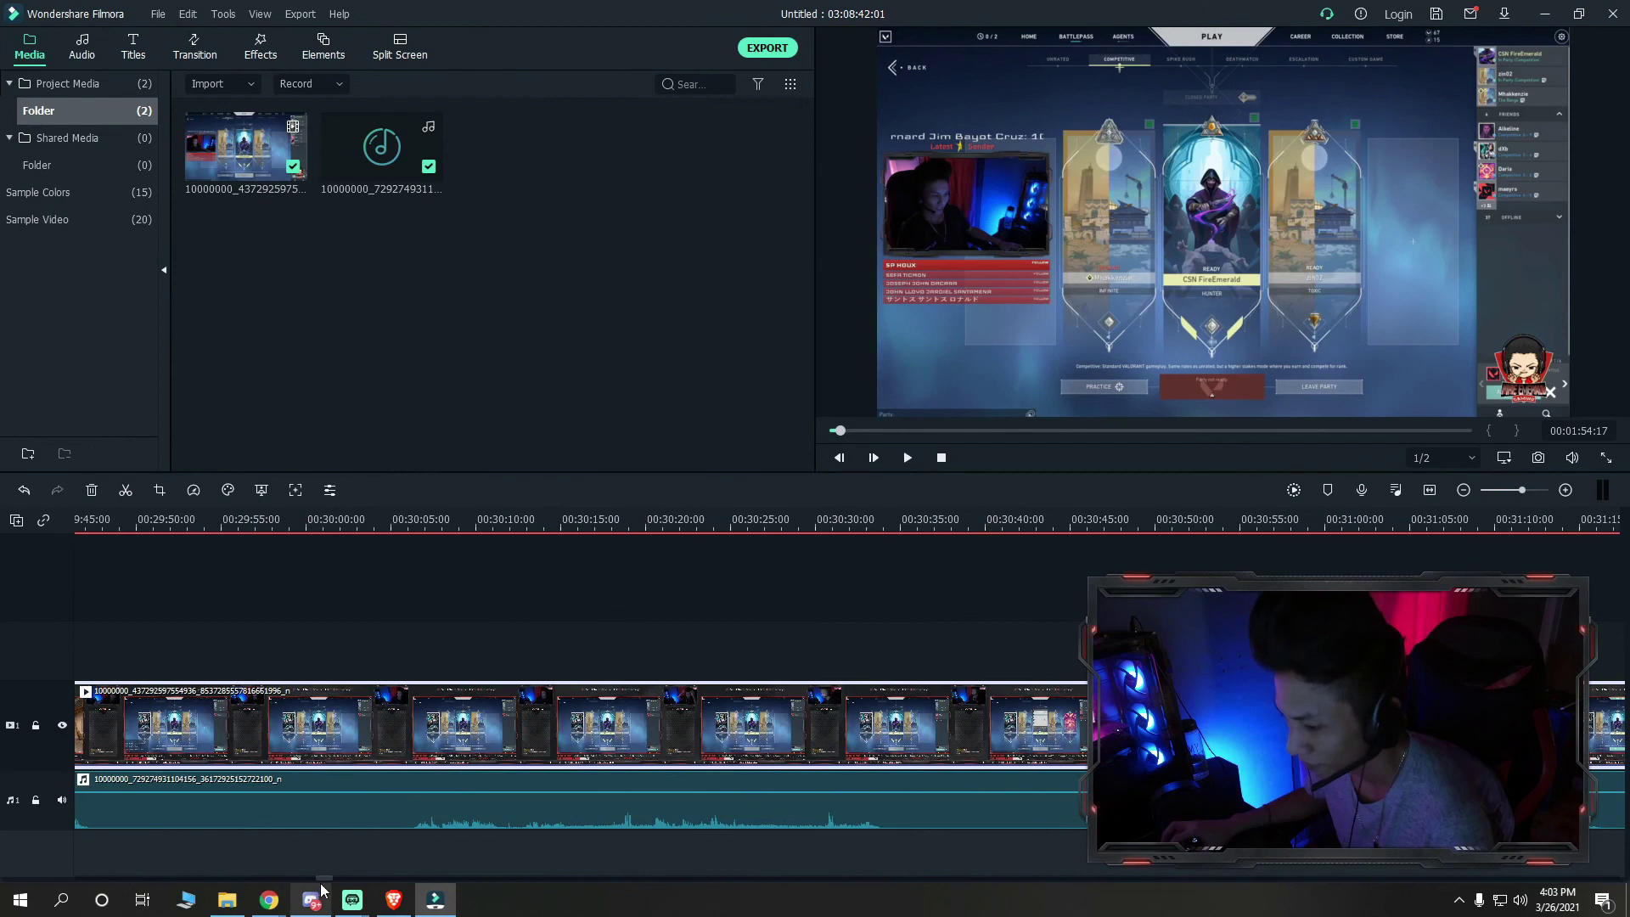
drag(323, 879, 1535, 878)
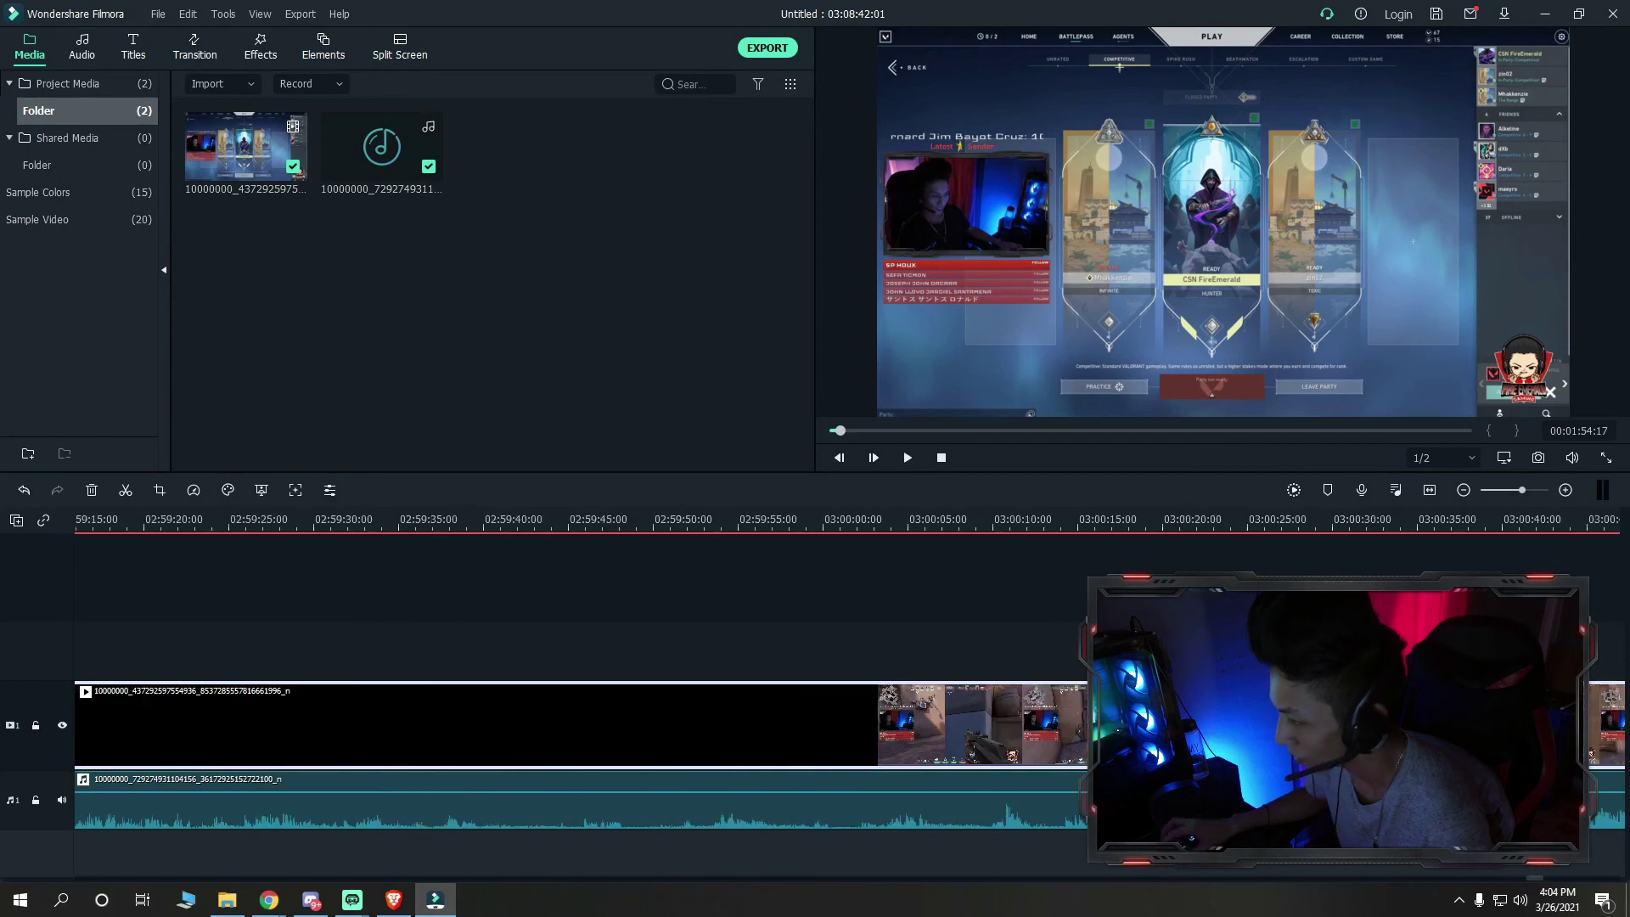
click(1189, 522)
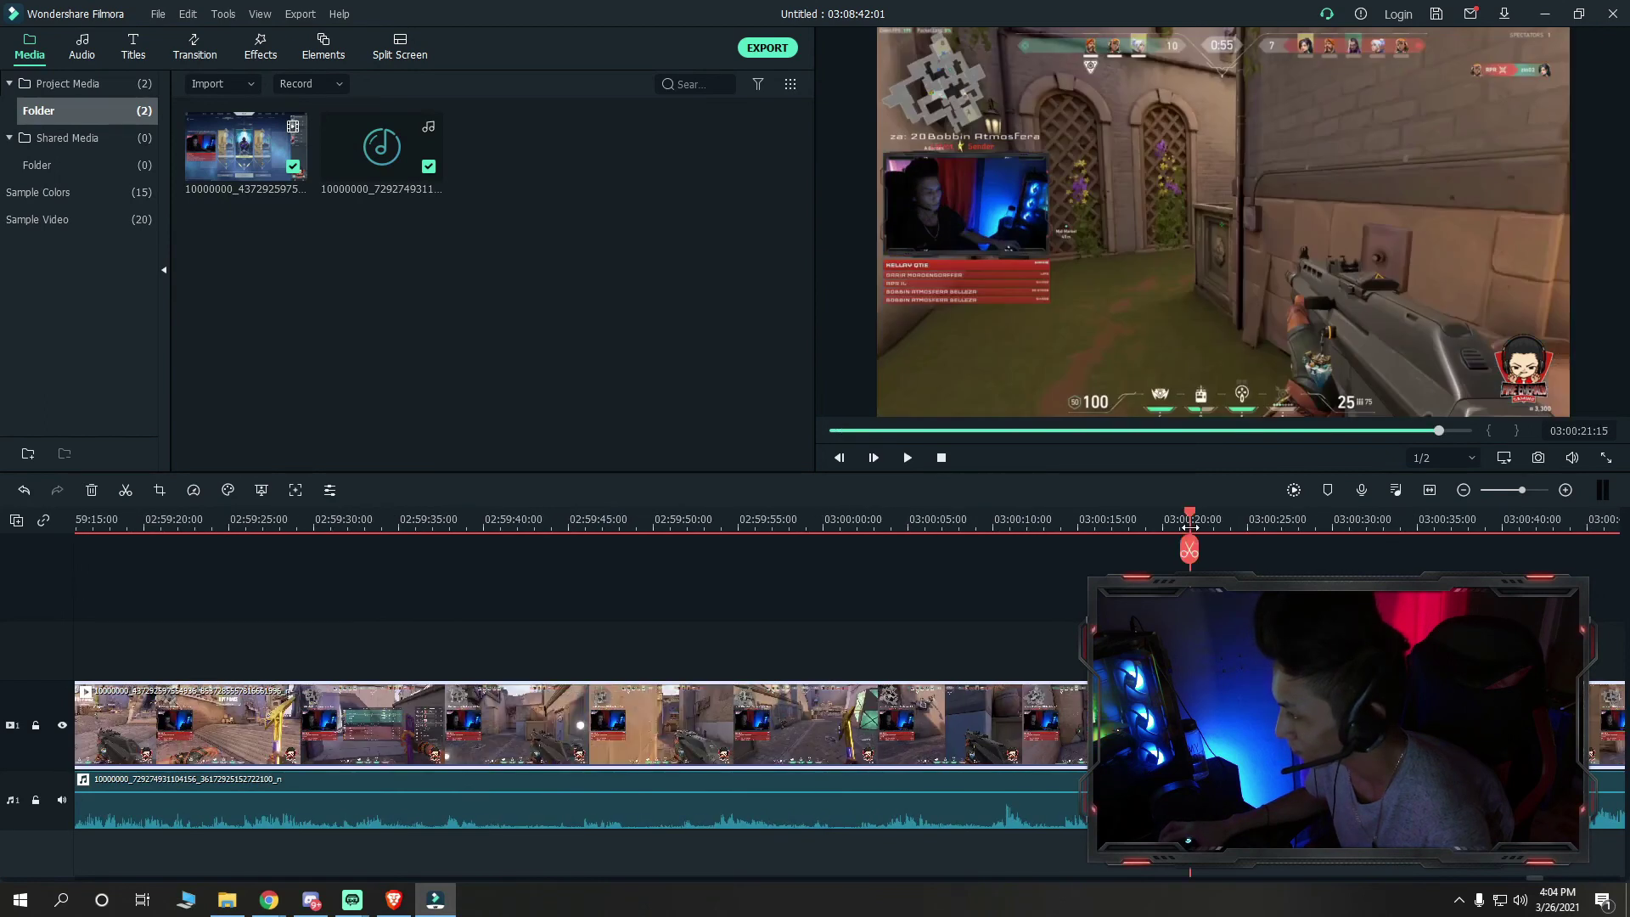
click(1269, 524)
key(space)
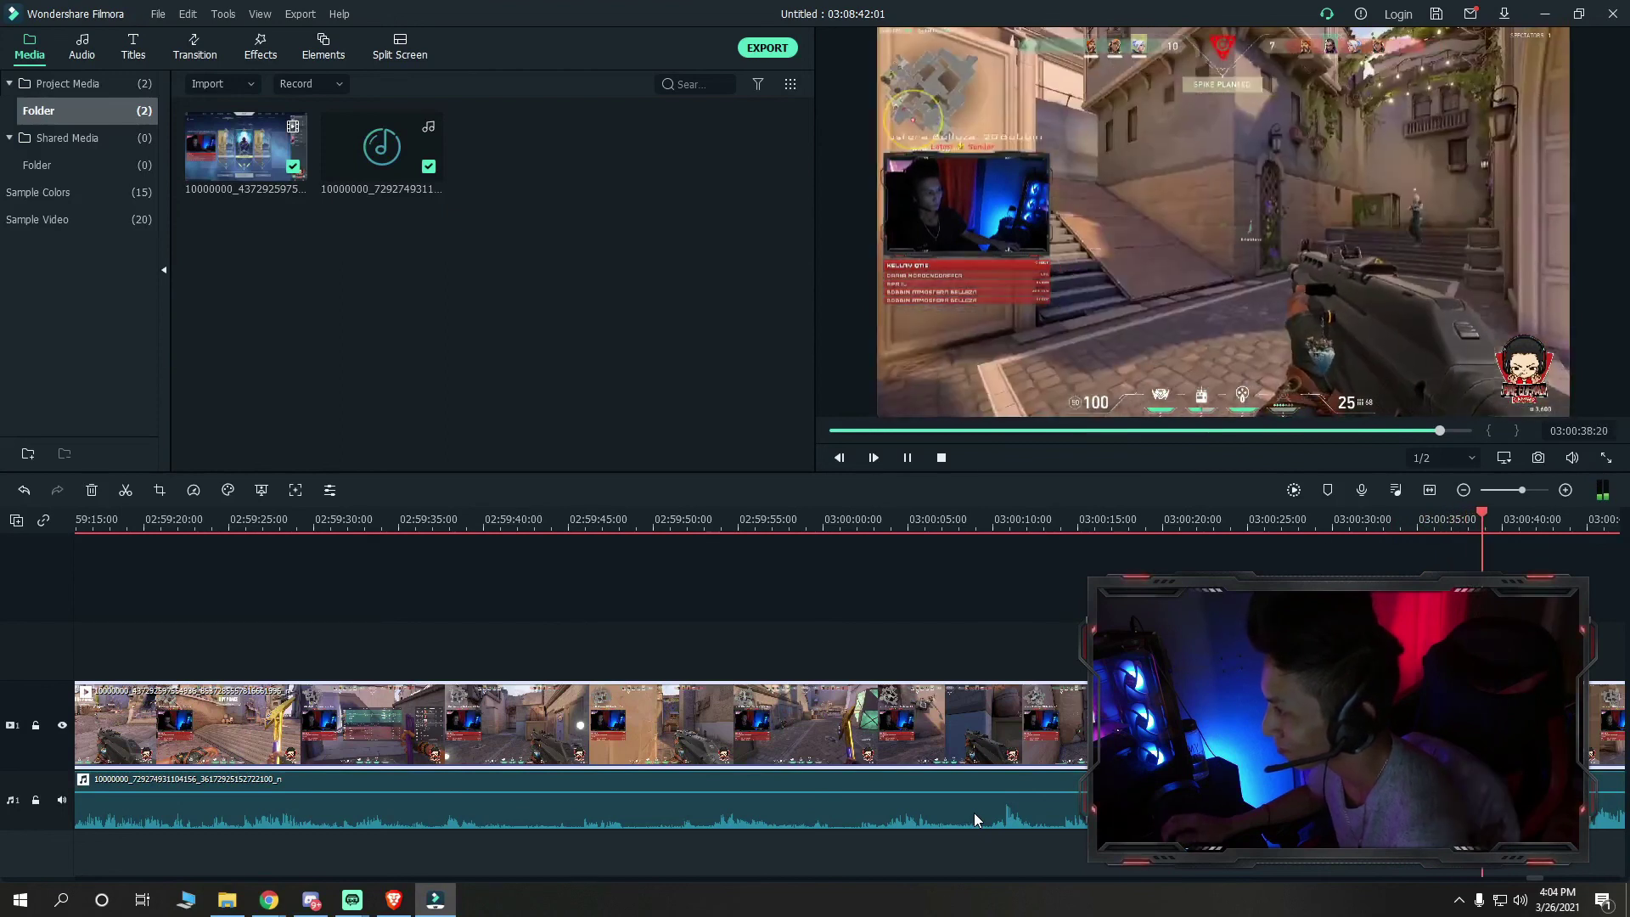
click(907, 457)
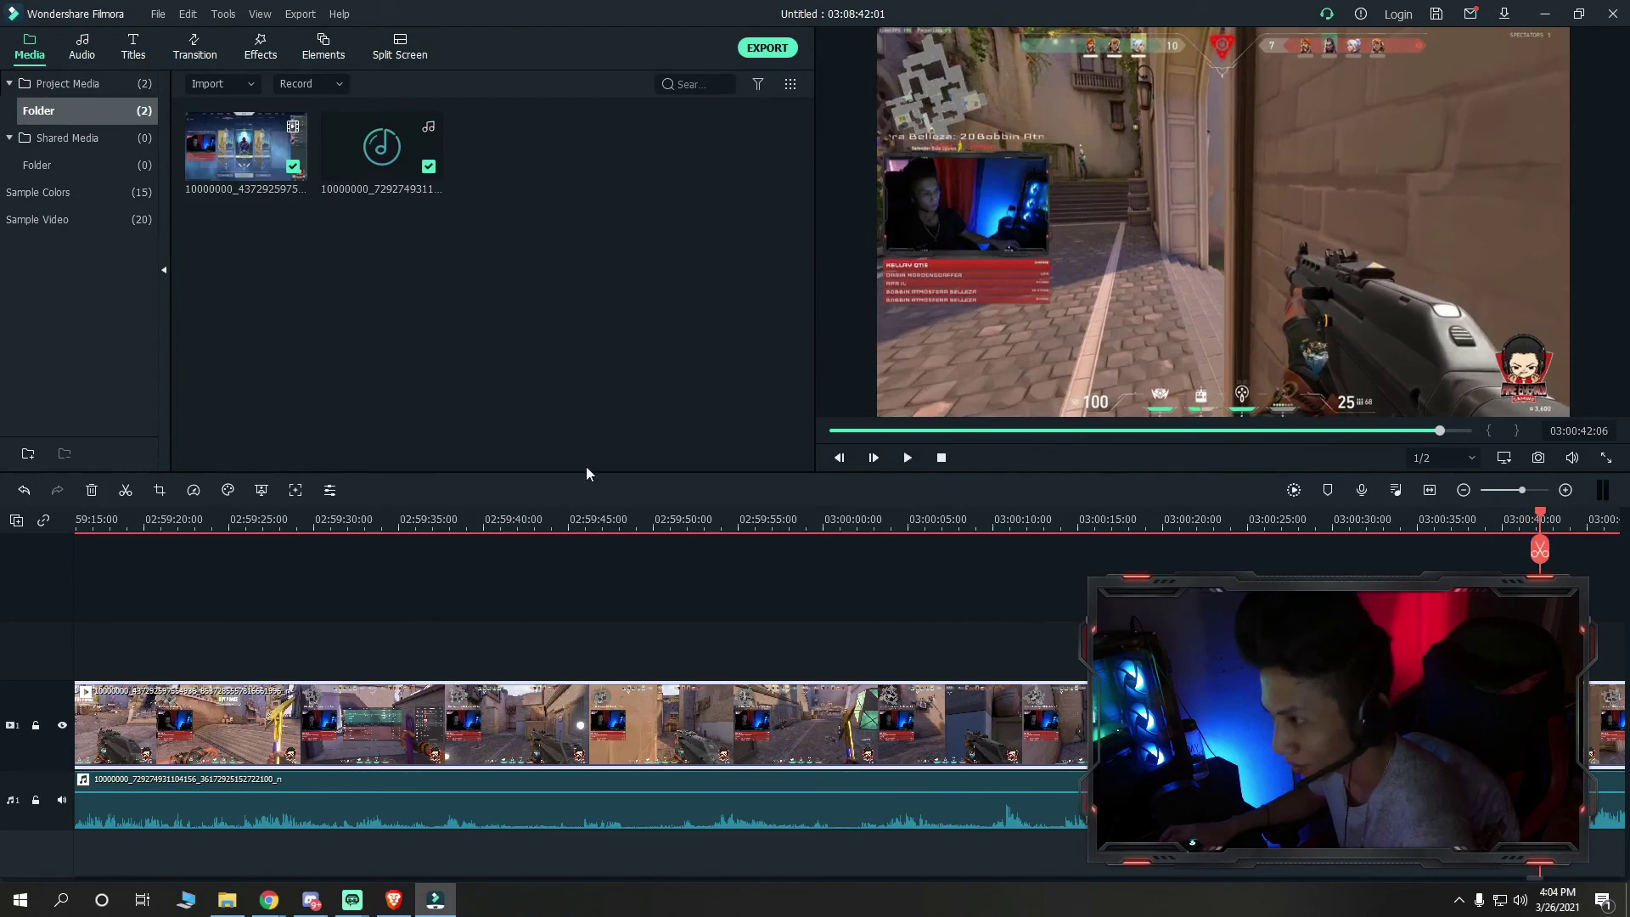
Export the project as a local MP4 named "New downloaded live" to E:/Filmora Output at 1920x1080 and 25 fps
click(769, 49)
triple_click(799, 265)
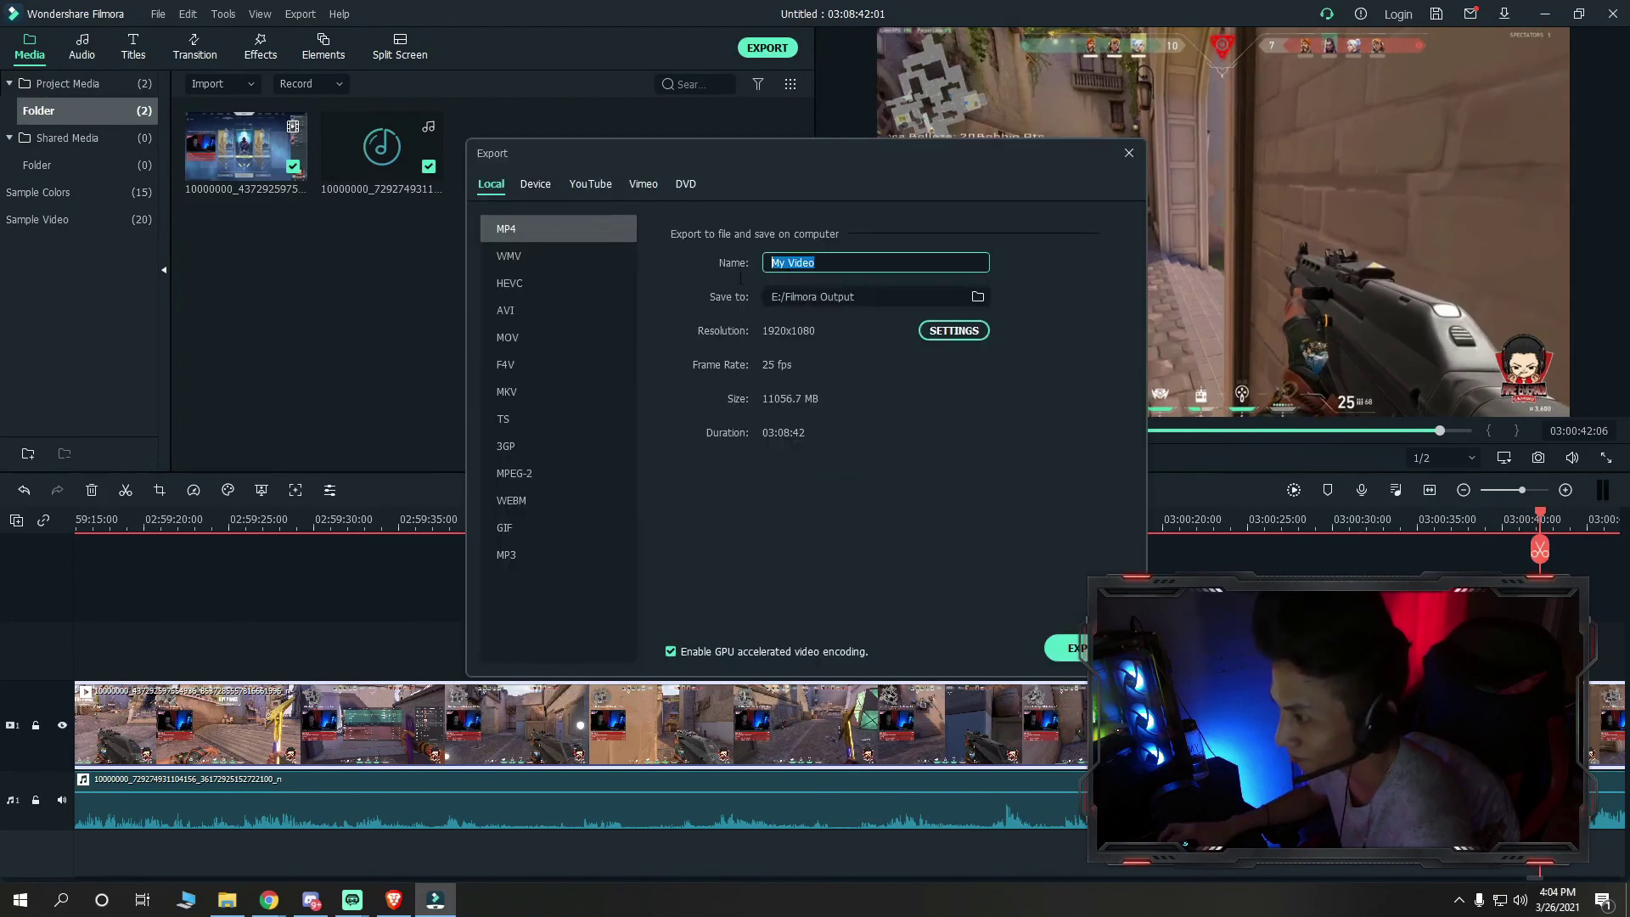
text(New )
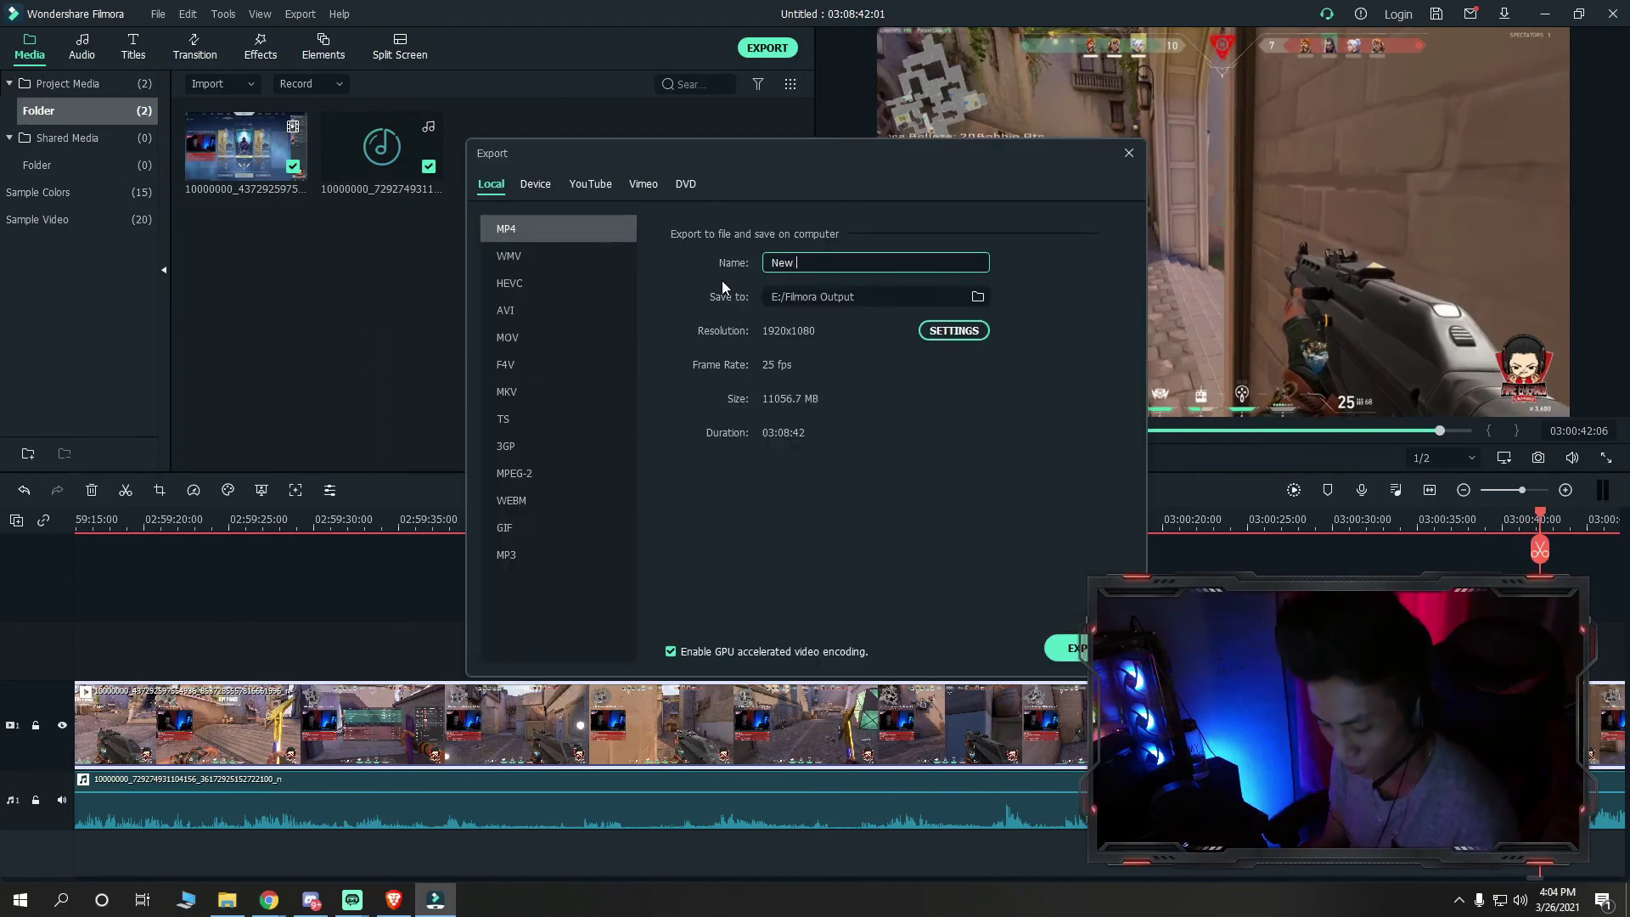
text(downloade)
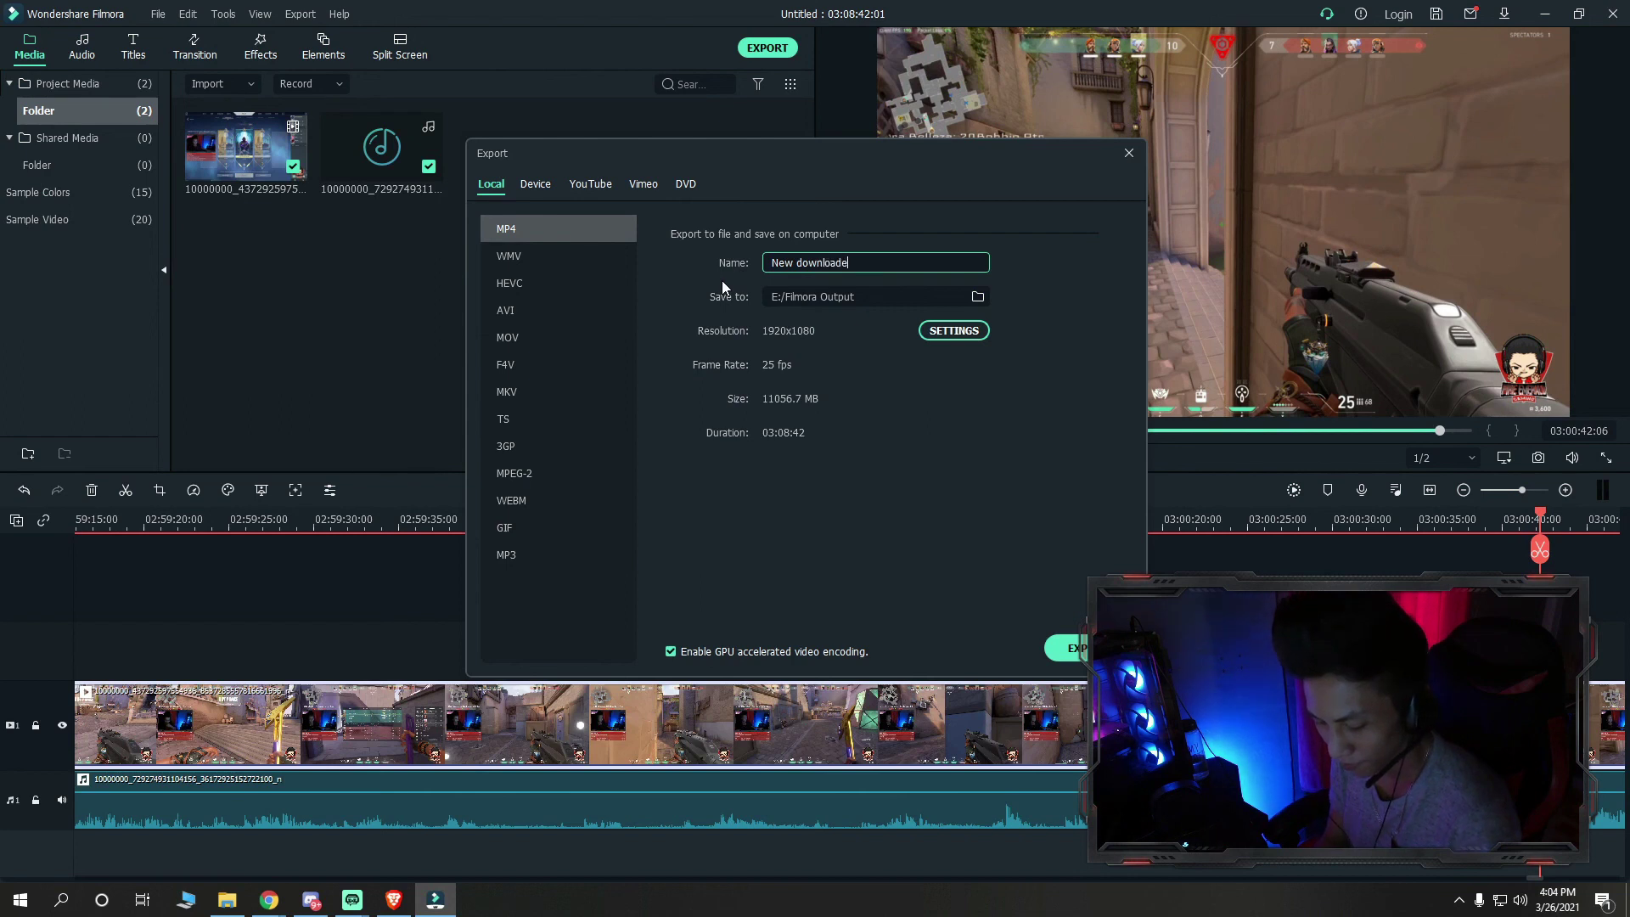
text(d live)
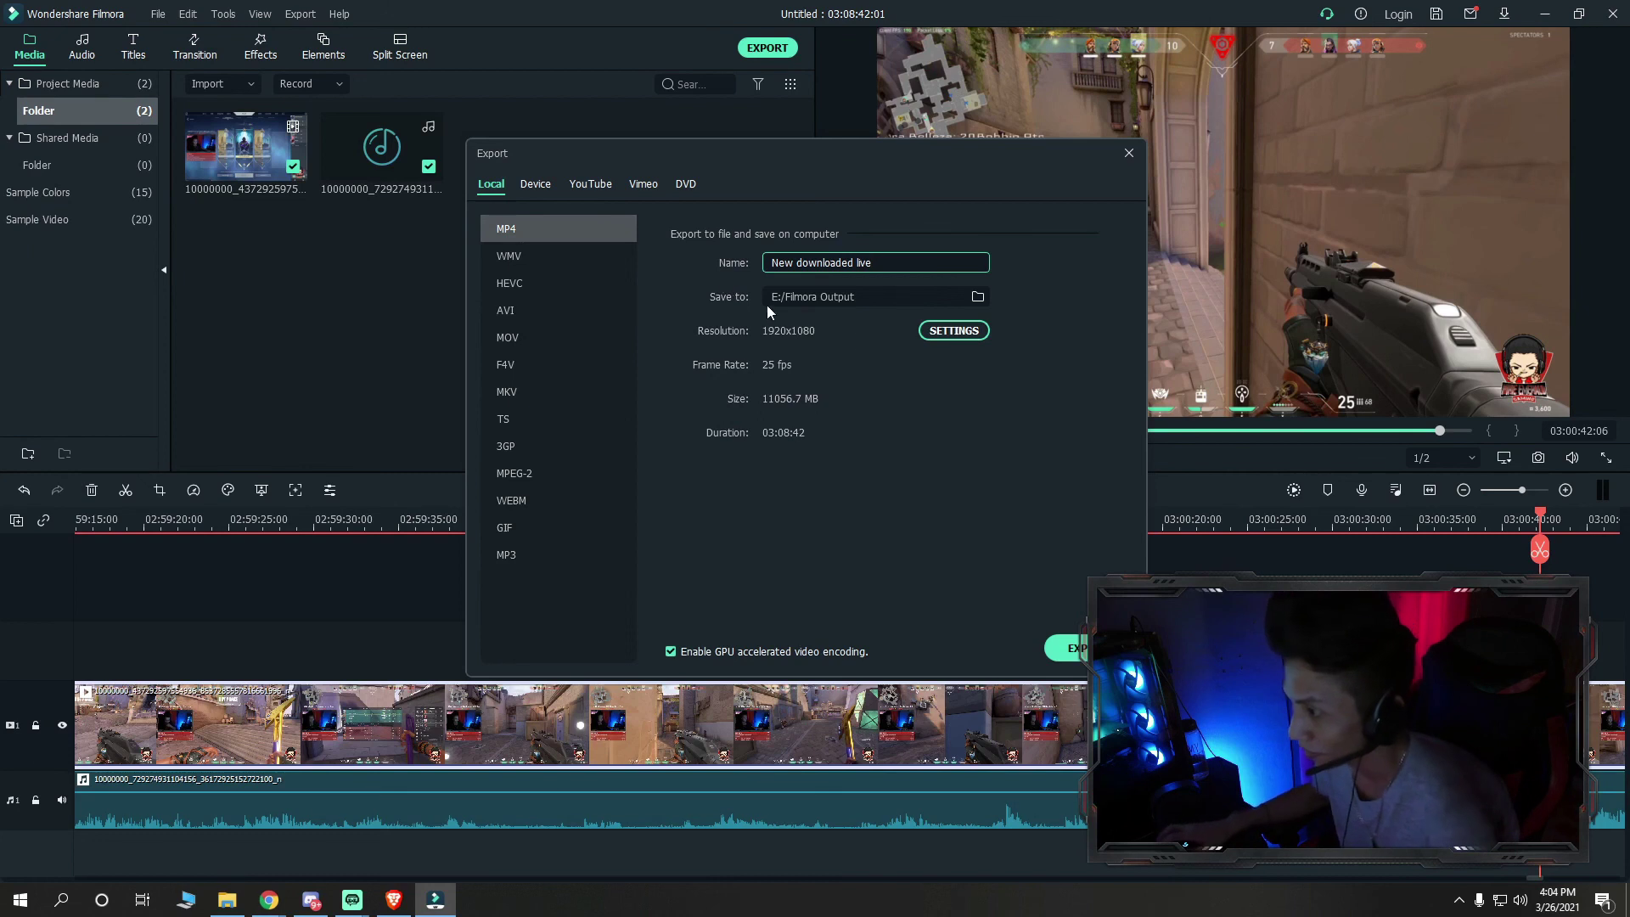
drag(746, 155, 977, 233)
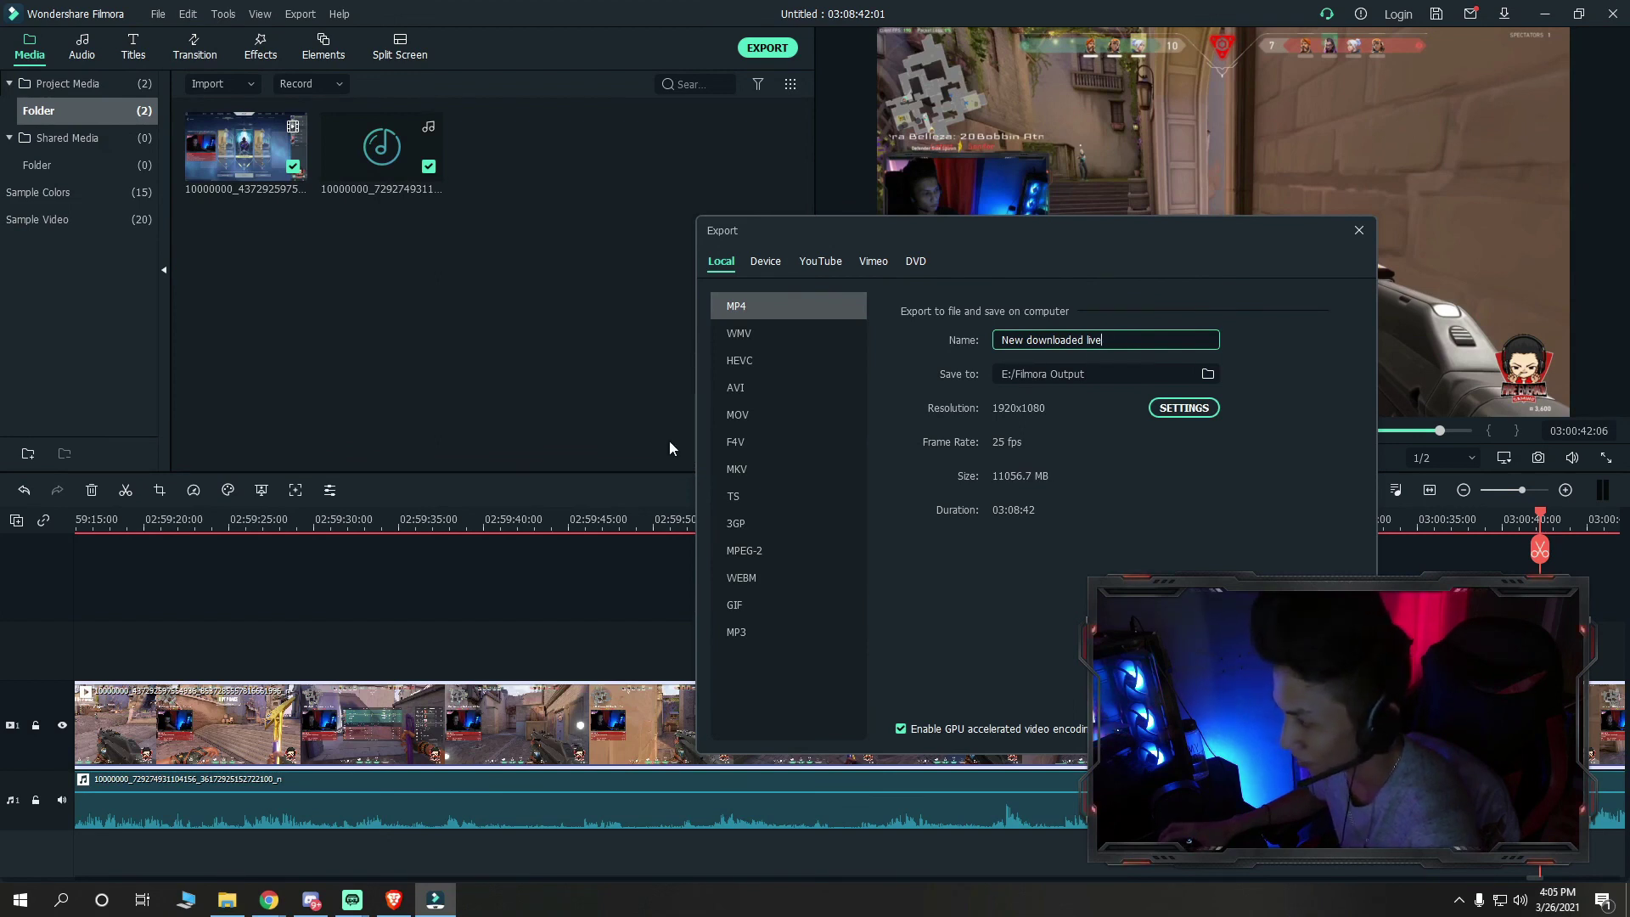
click(1325, 729)
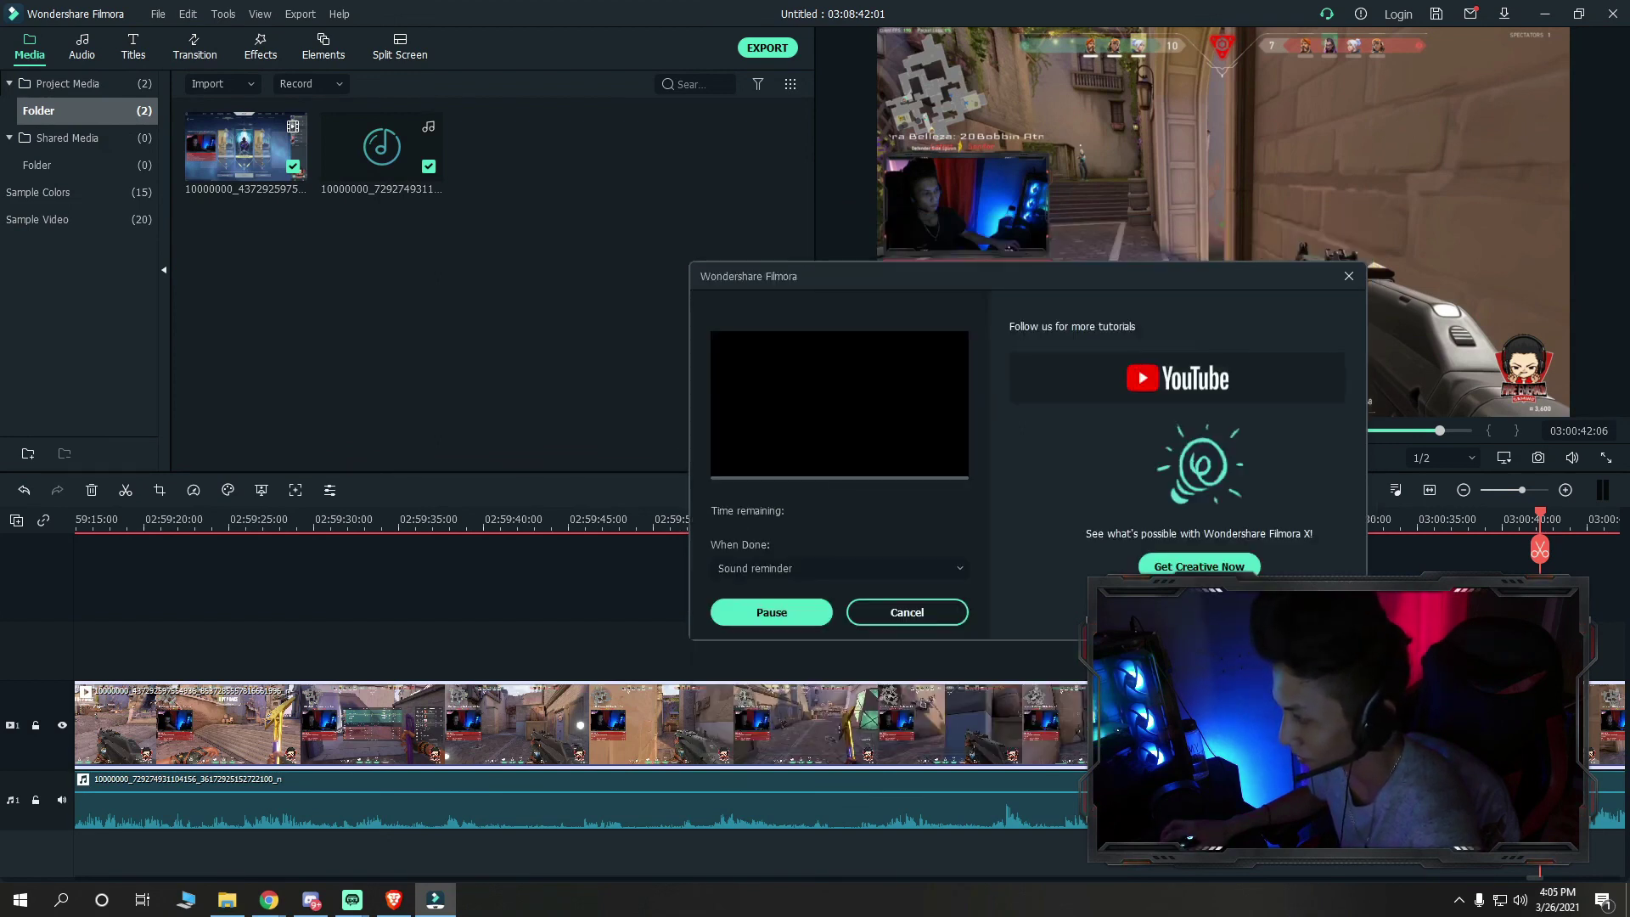